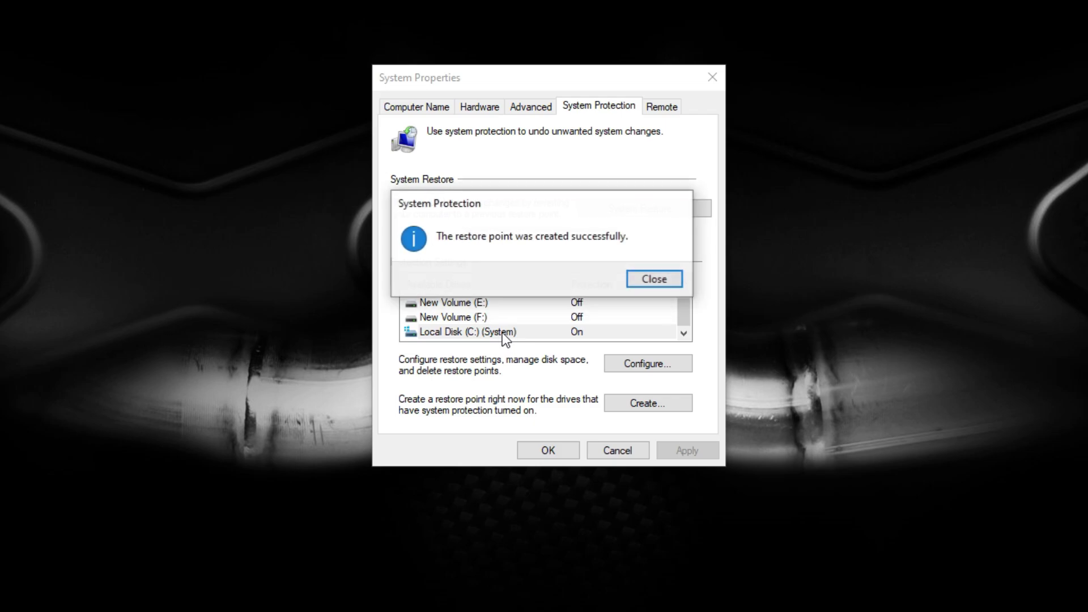
# Step: Dismiss the restore point confirmation and close System Properties, accepting its settings
pyautogui.click(646, 280)
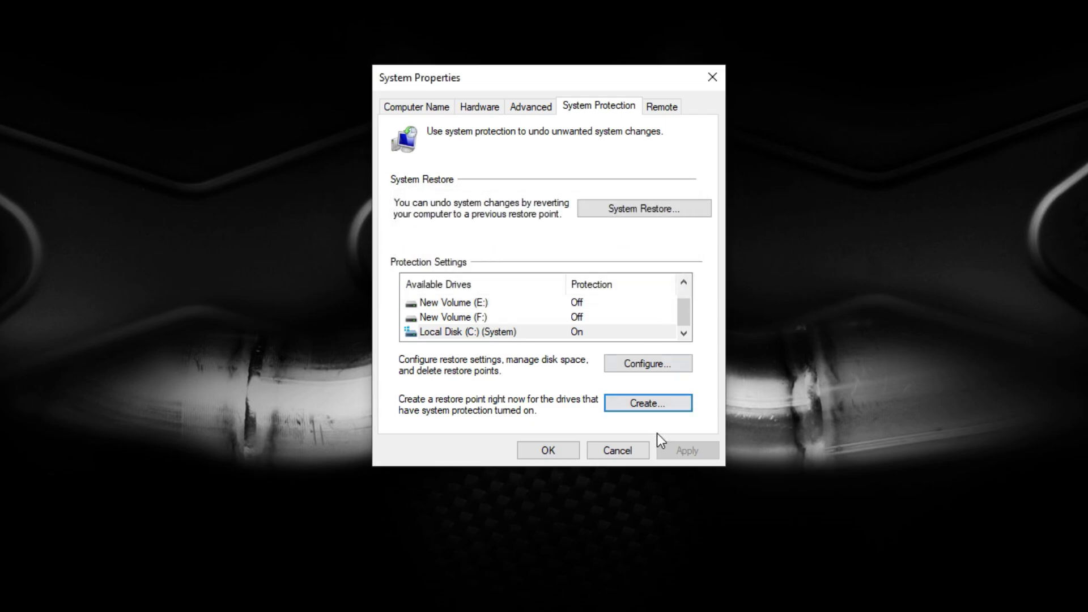
pyautogui.click(549, 450)
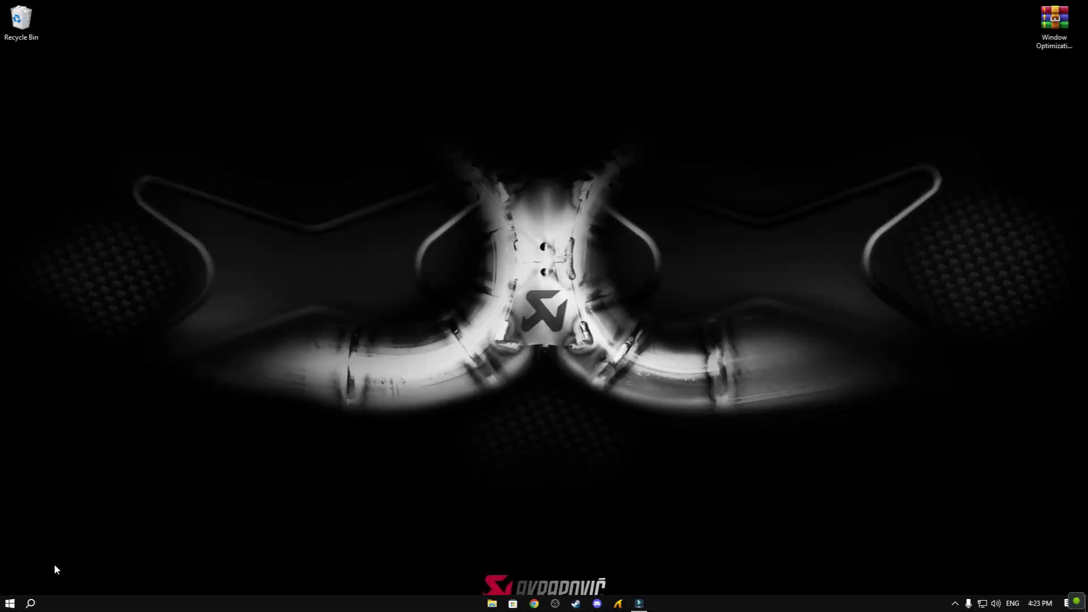
# Step: Open the Windows Temp folder by running the command temp from the Run dialog
pyautogui.rightClick(8, 604)
pyautogui.click(26, 557)
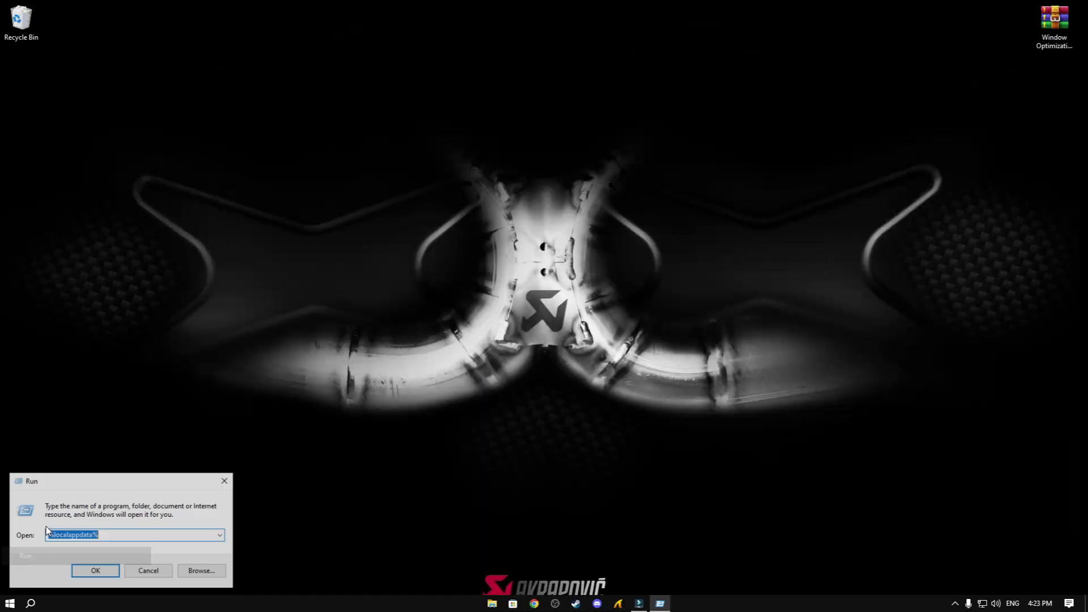
pyautogui.moveTo(73, 423); pyautogui.dragTo(445, 263)
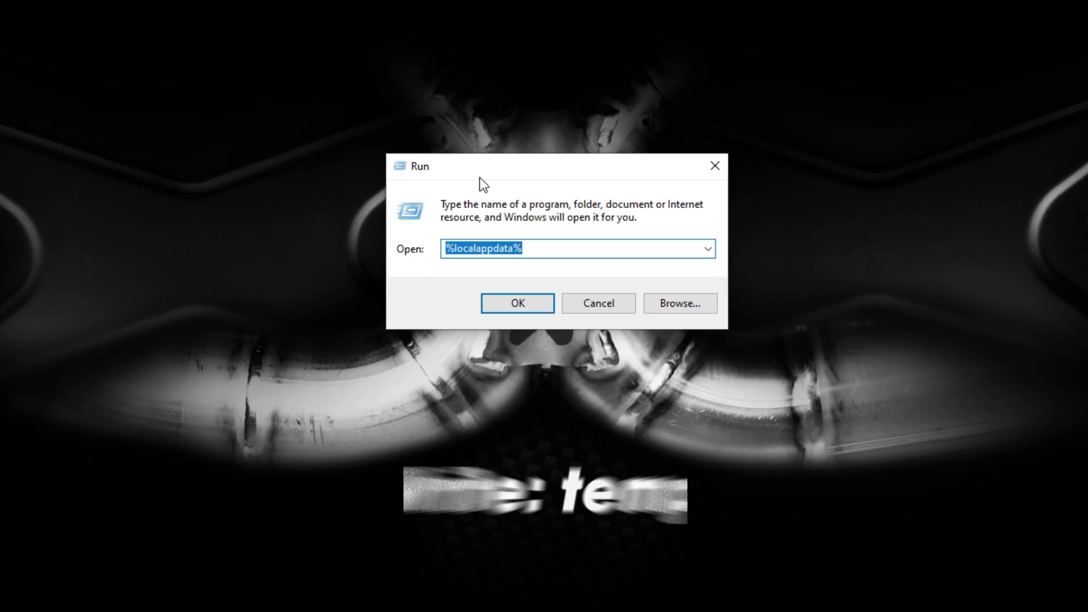
pyautogui.write('%')
pyautogui.press('BackSpace')
pyautogui.write('temp')
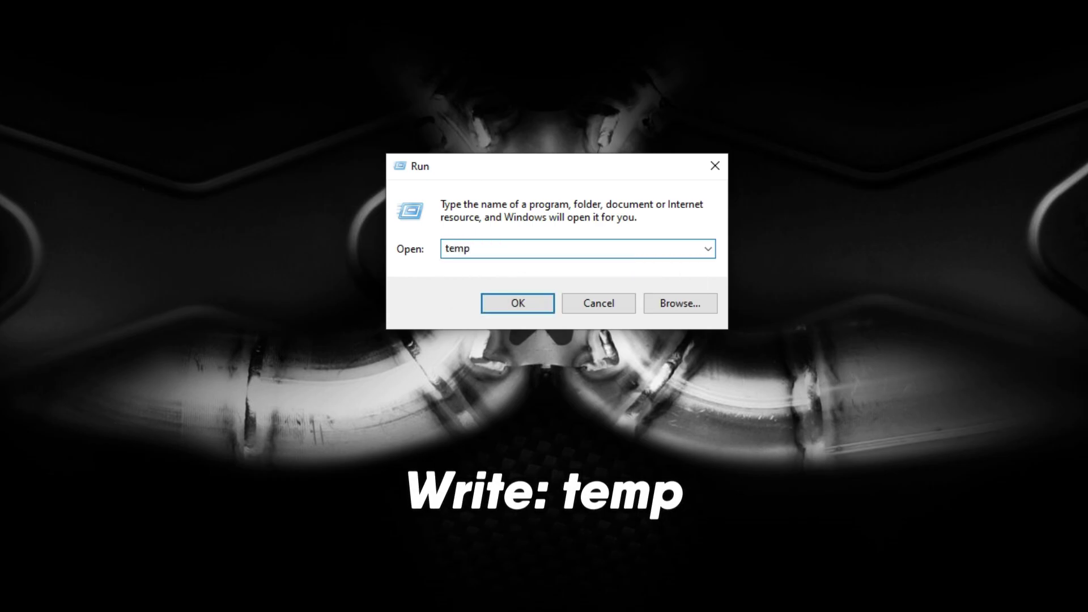
pyautogui.press('Return')
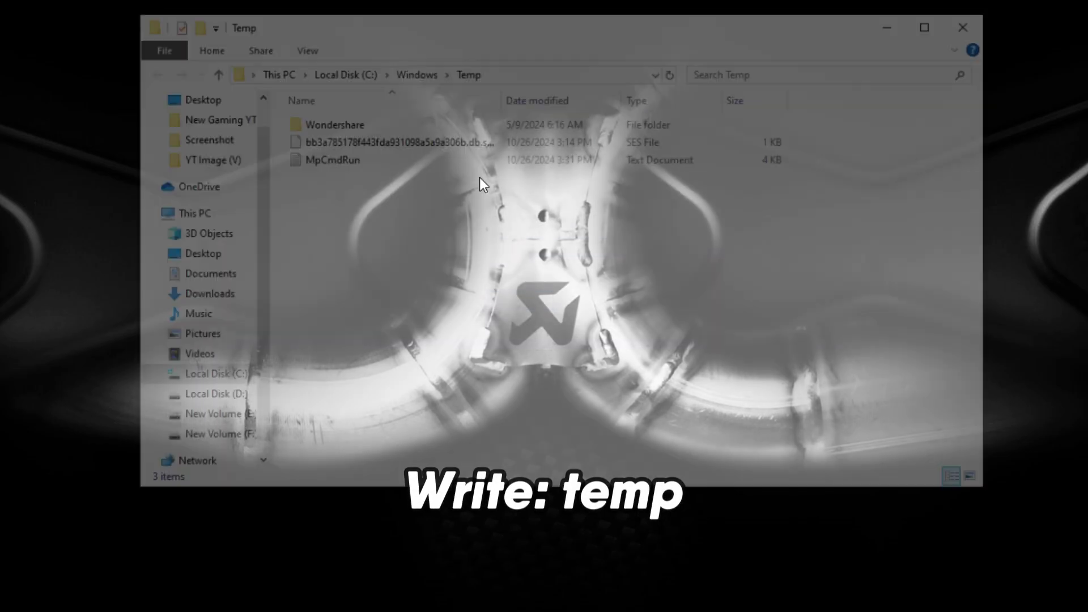
# Step: Delete all items in the Windows Temp folder, skipping any that are in use
pyautogui.moveTo(479, 267); pyautogui.dragTo(317, 118)
pyautogui.rightClick(364, 158)
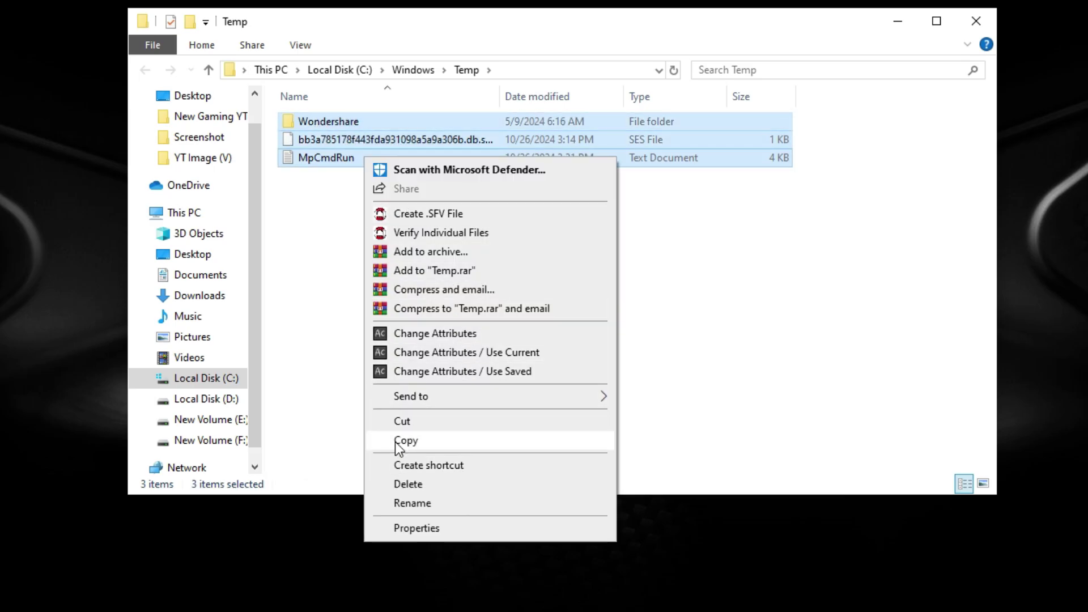
pyautogui.click(417, 485)
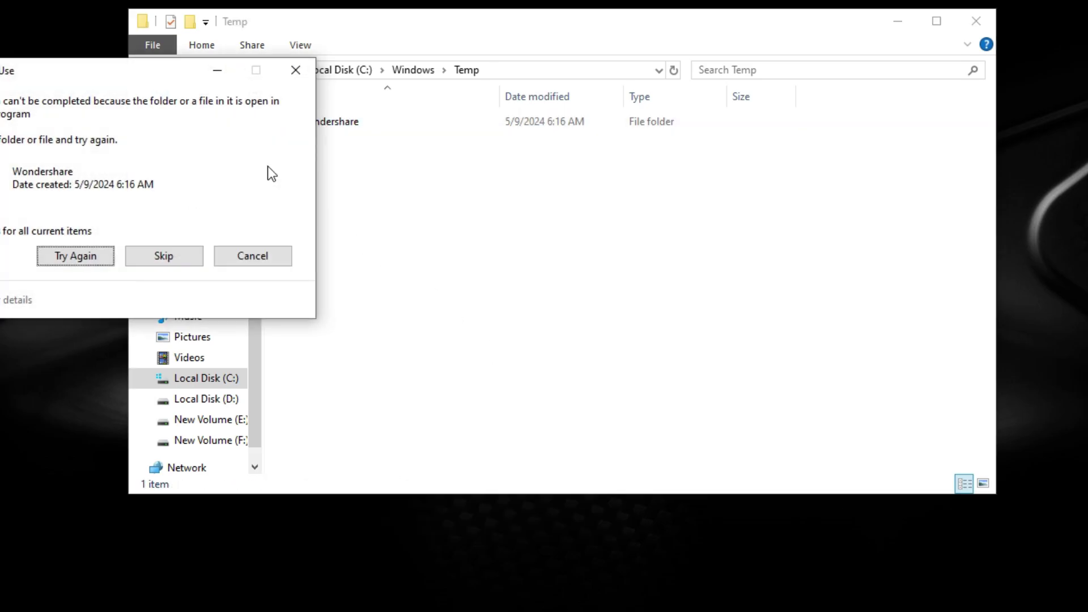
pyautogui.moveTo(145, 79); pyautogui.dragTo(649, 94)
pyautogui.click(498, 245)
pyautogui.click(669, 276)
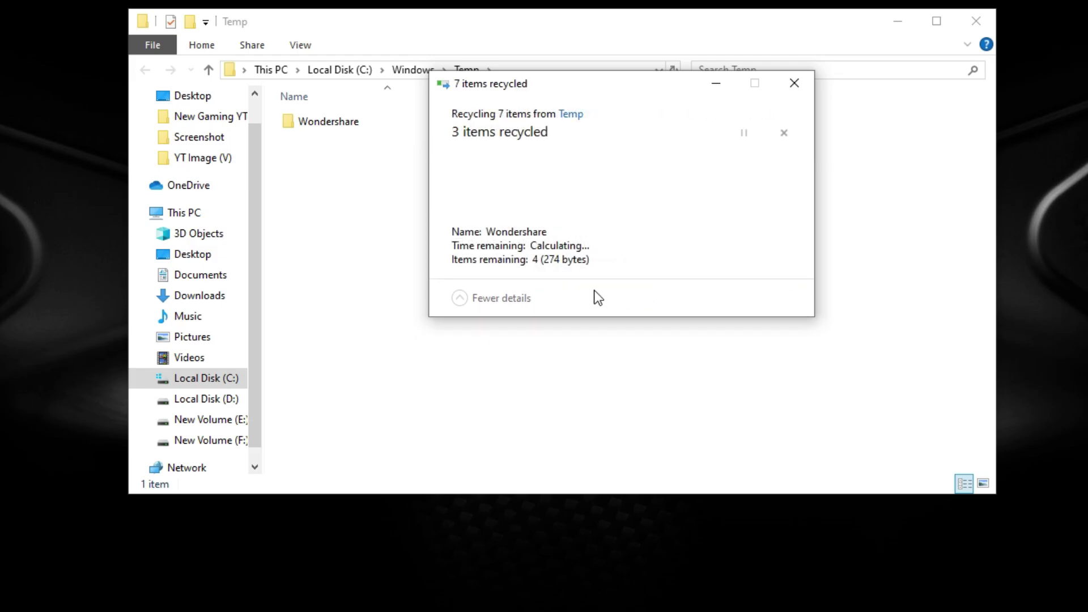
# Step: Refresh the Windows Temp folder listing and close its window
pyautogui.rightClick(613, 272)
pyautogui.click(645, 340)
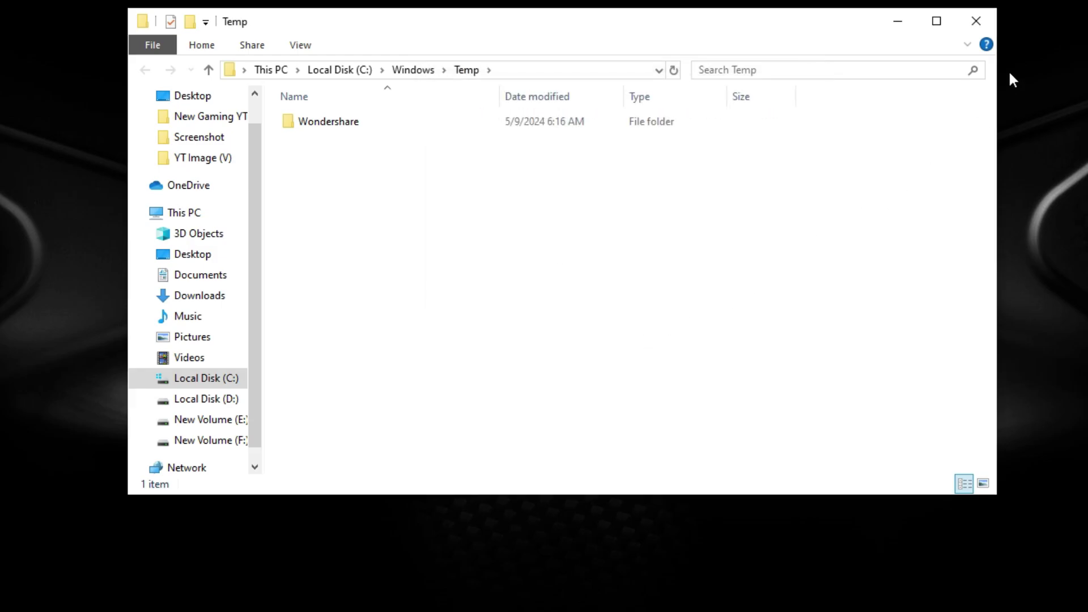
pyautogui.click(976, 20)
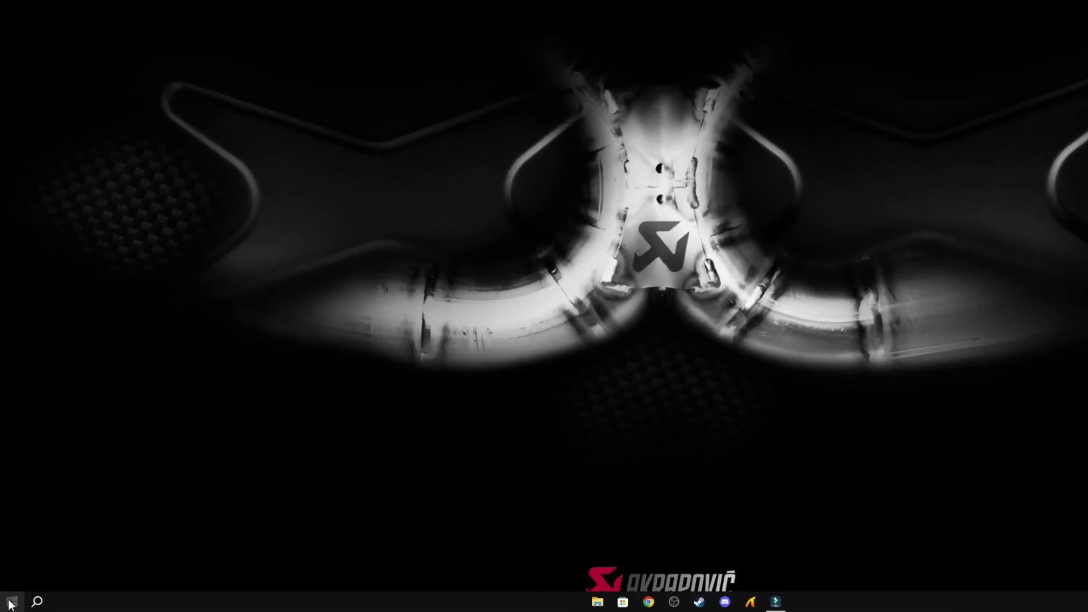
# Step: Open the user account's local Temp folder by running %temp% from the Run dialog
pyautogui.rightClick(9, 604)
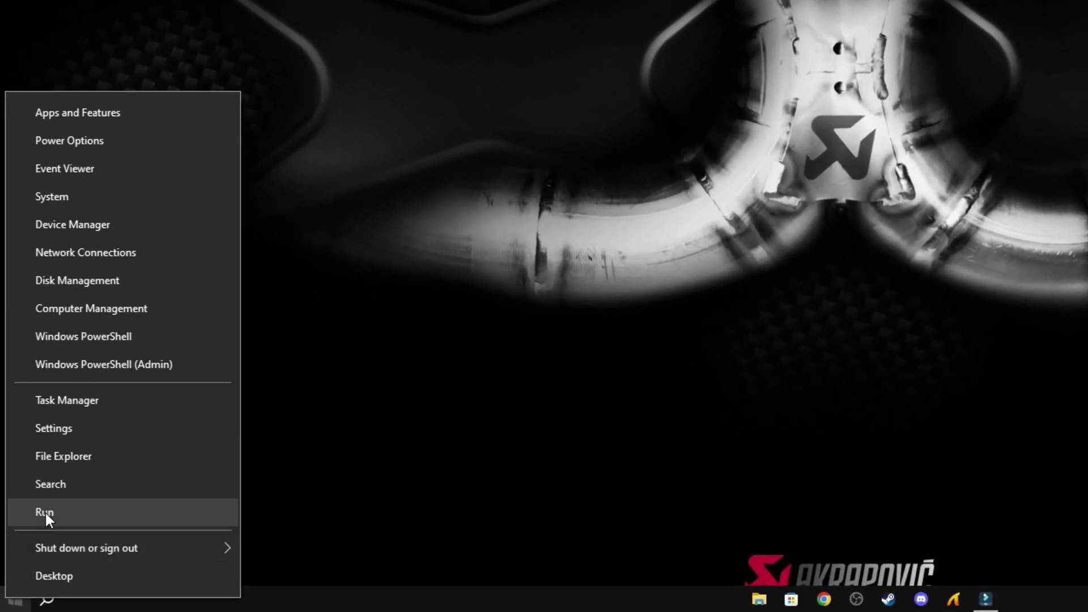
pyautogui.click(35, 534)
pyautogui.moveTo(88, 449); pyautogui.dragTo(307, 340)
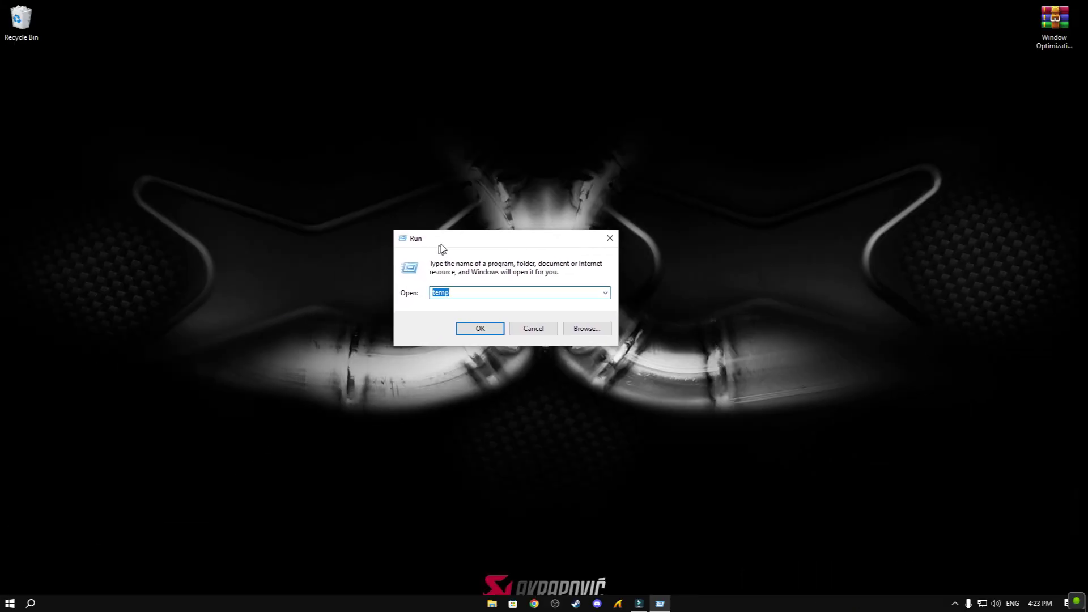
pyautogui.write('%temp%')
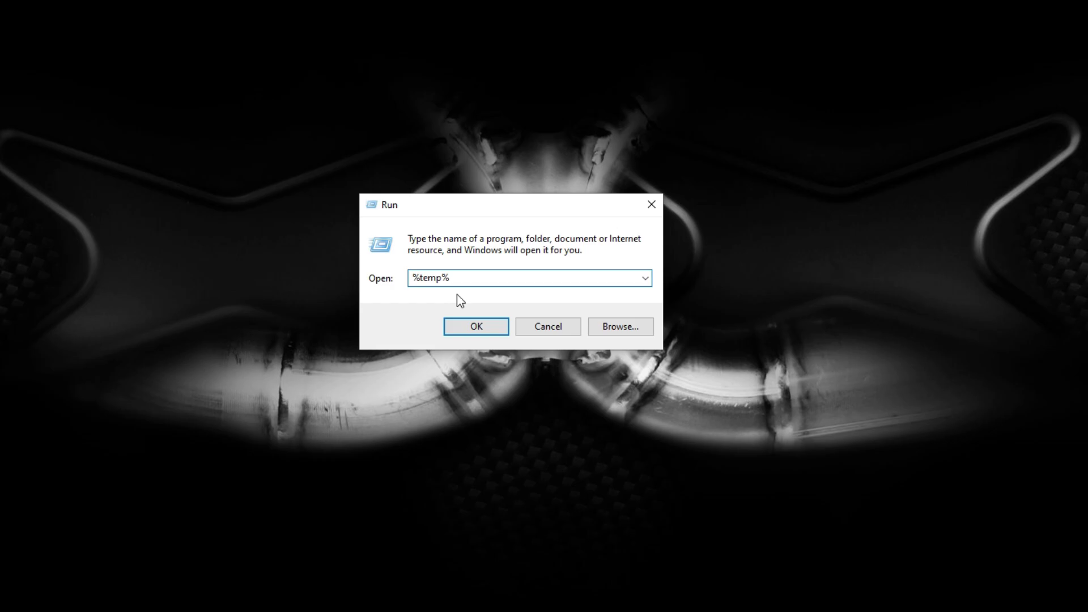
pyautogui.click(476, 326)
# Step: Delete all files and folders in the user's local Temp folder, skipping all current items that are in use
pyautogui.scroll(-1, 499, 328)
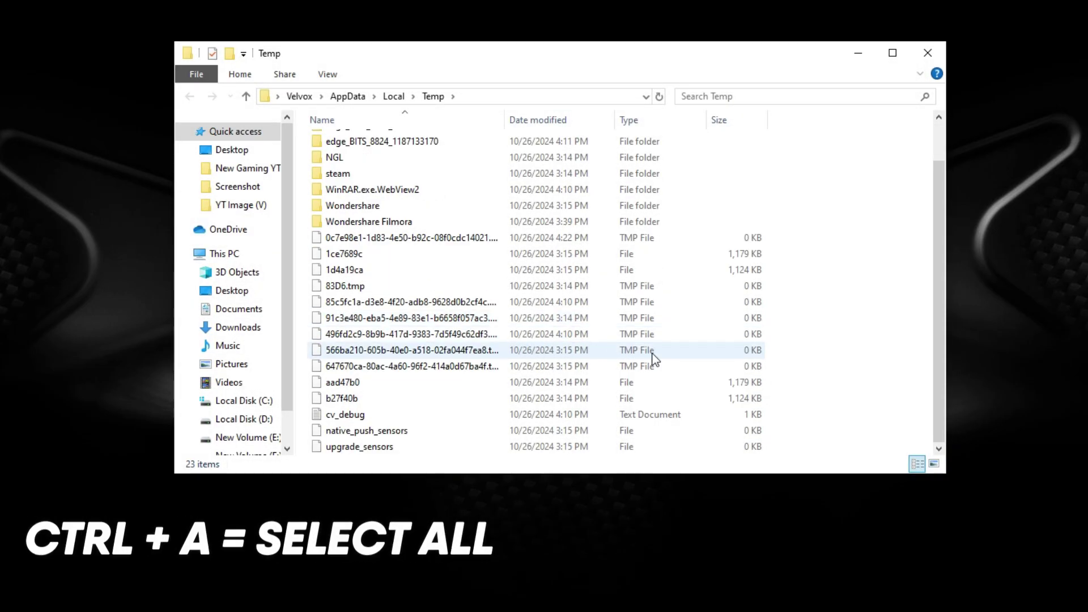
pyautogui.hotkey('ctrl', 'a')
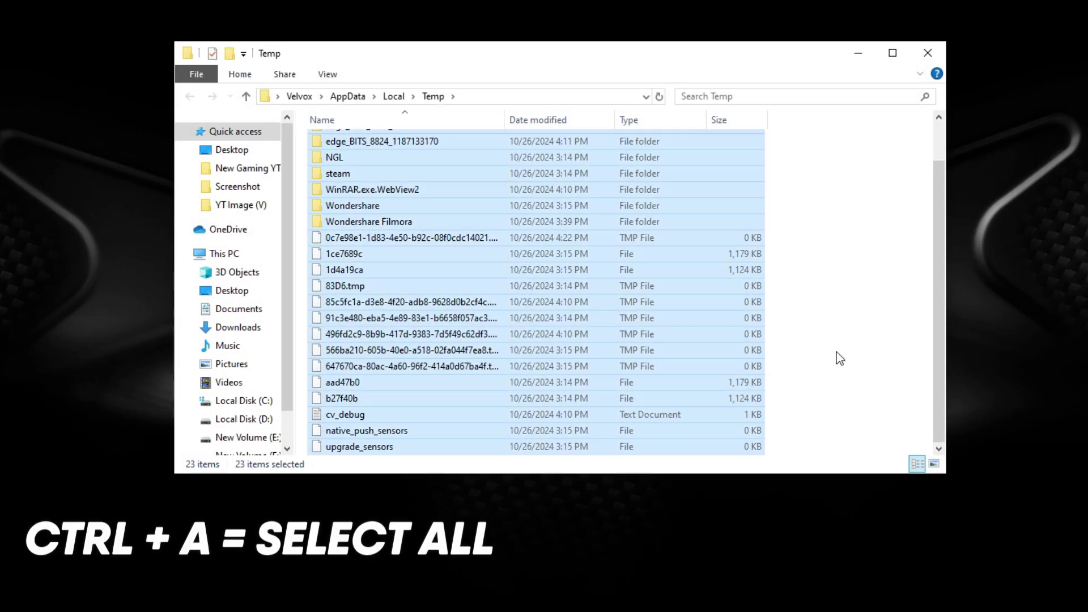
pyautogui.rightClick(538, 233)
pyautogui.click(593, 546)
pyautogui.click(459, 228)
pyautogui.click(566, 259)
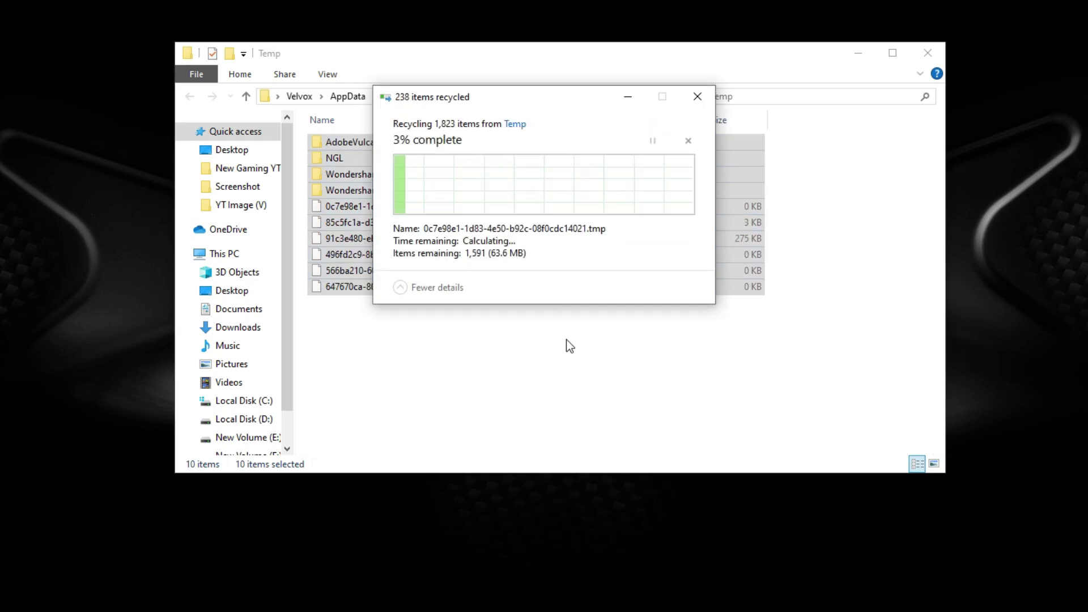
pyautogui.click(426, 239)
pyautogui.click(594, 260)
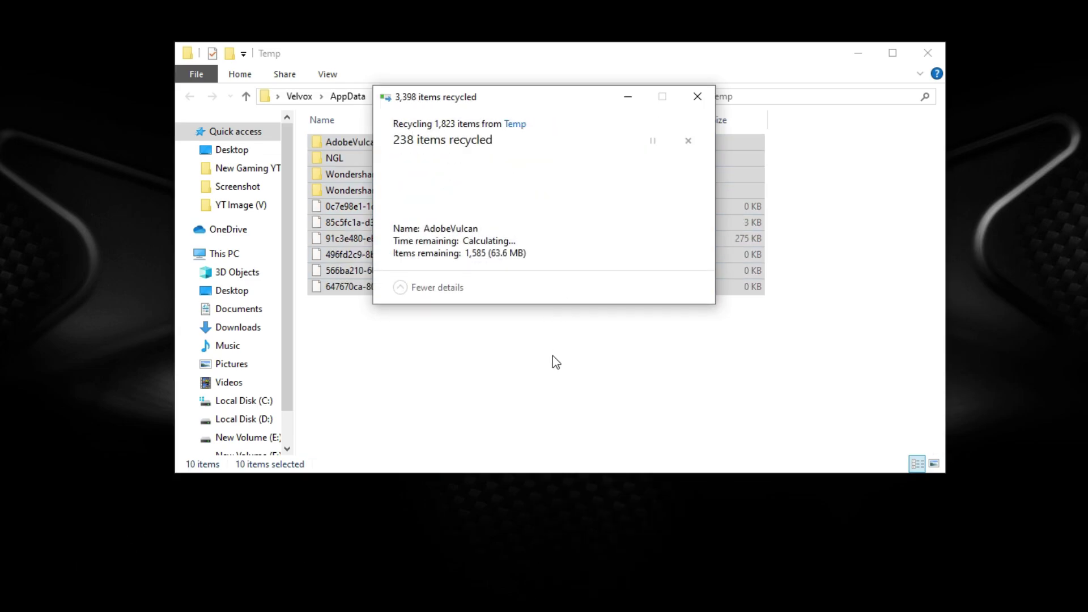
# Step: Refresh the user's local Temp folder listing and close its window
pyautogui.rightClick(550, 365)
pyautogui.click(593, 428)
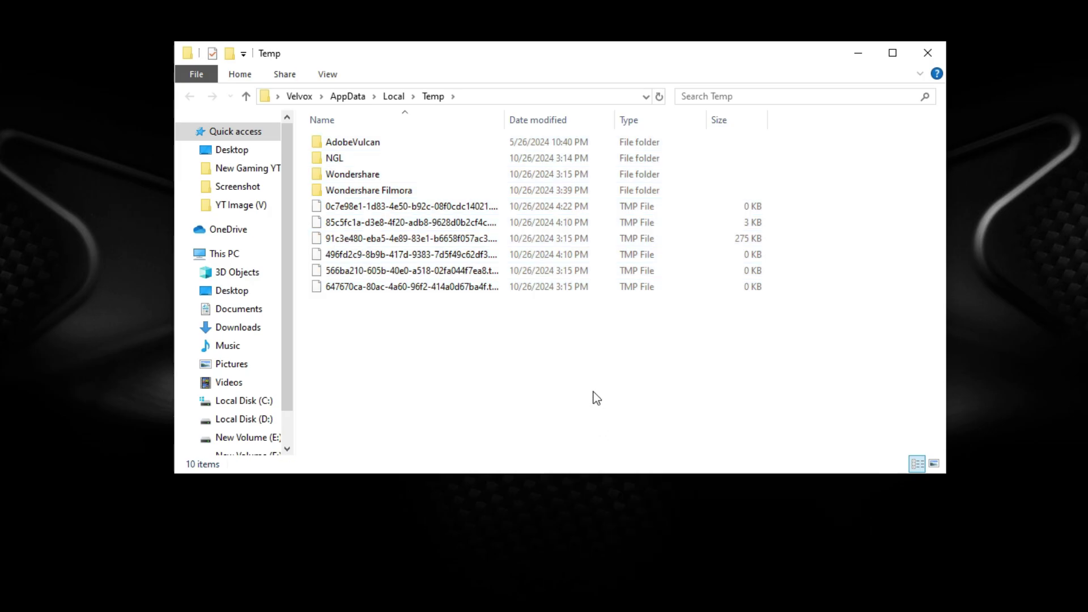
pyautogui.click(929, 54)
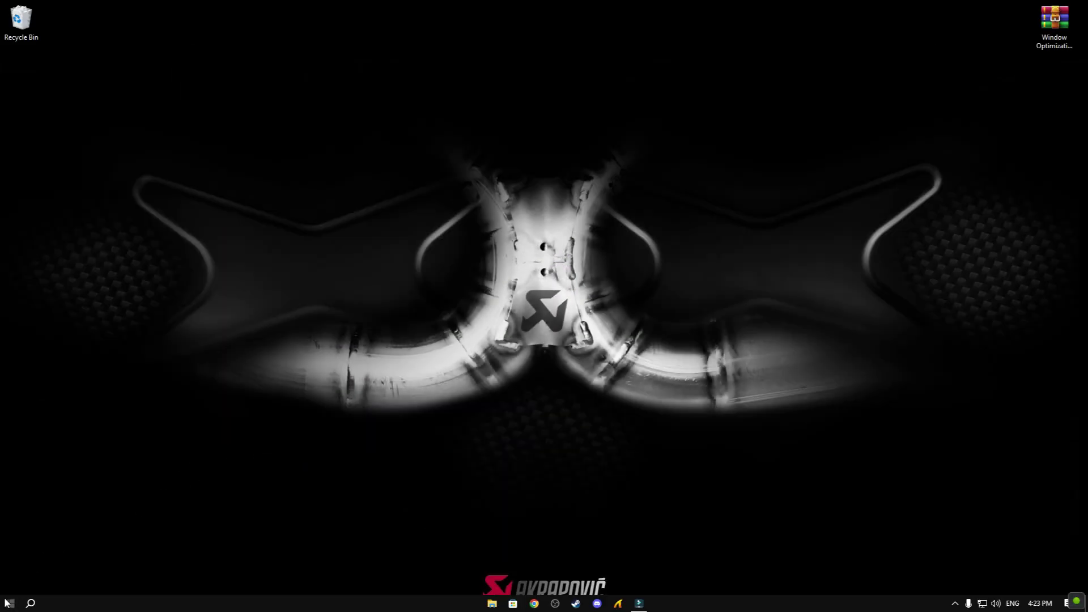
# Step: Open the Prefetch folder by running prefetch from the Run dialog, and grant permanent access to the folder
pyautogui.rightClick(8, 596)
pyautogui.click(21, 551)
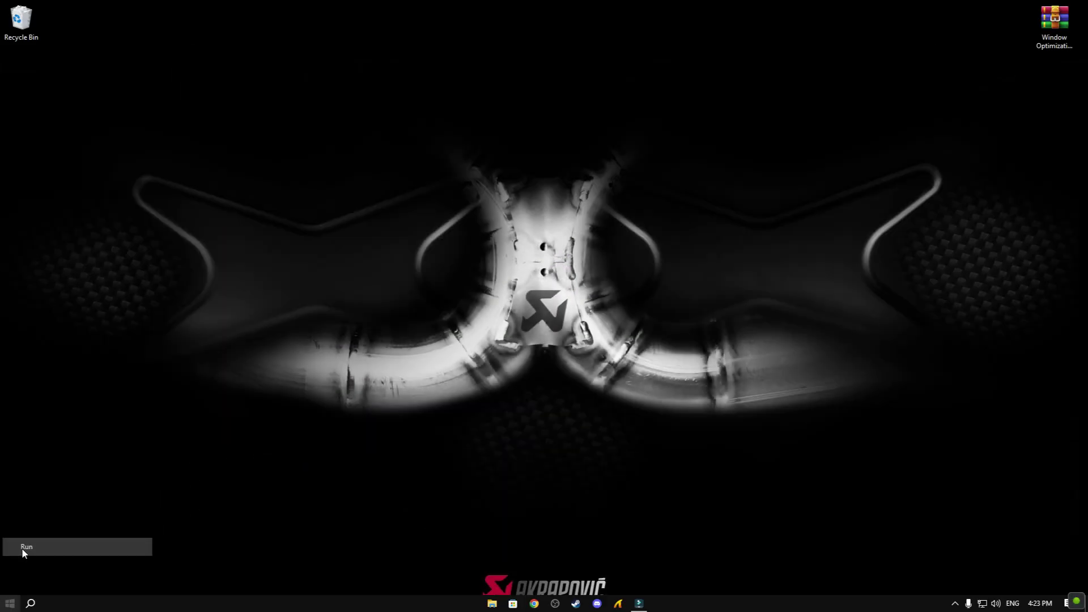
pyautogui.moveTo(54, 481); pyautogui.dragTo(487, 200)
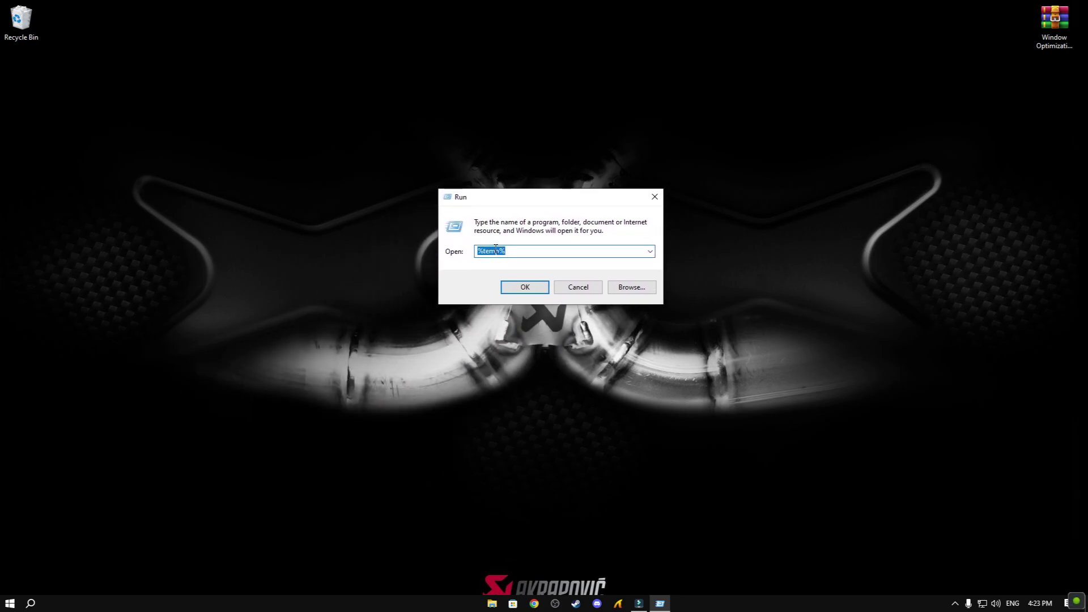
pyautogui.write('pre')
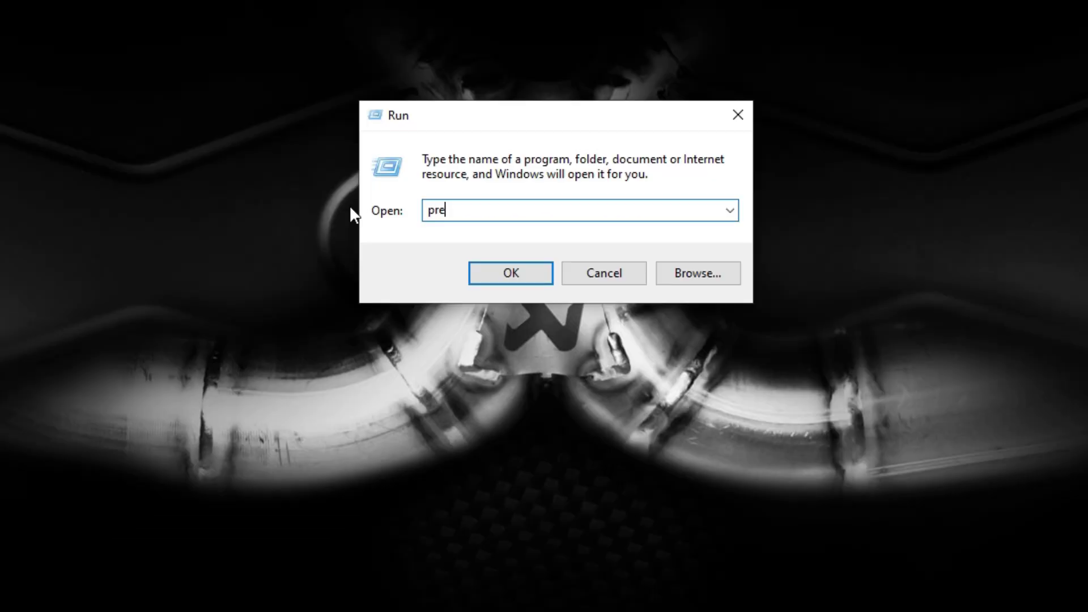
pyautogui.write('fetch')
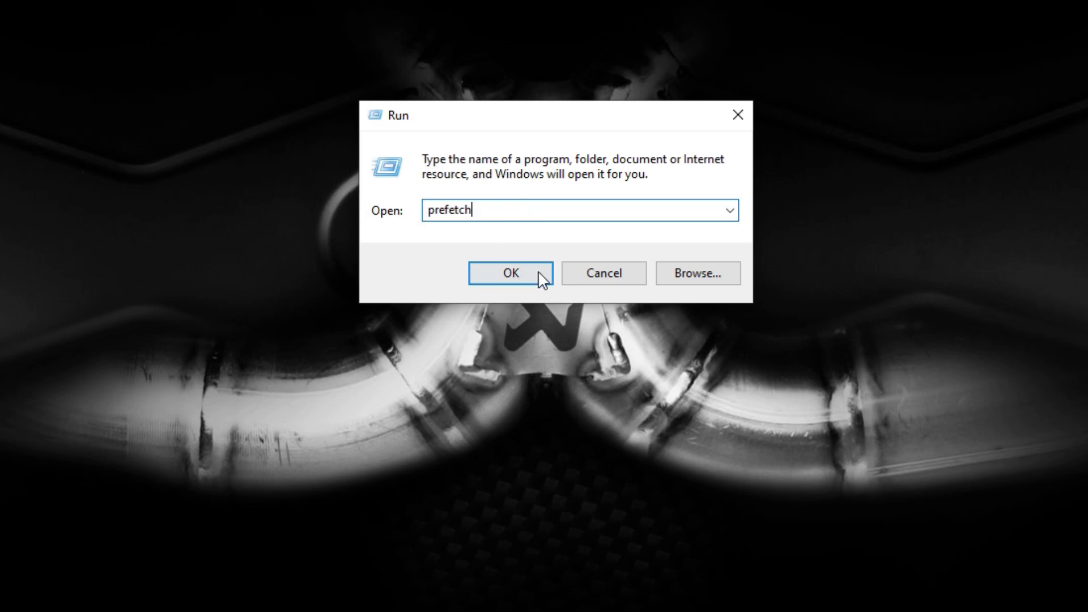
pyautogui.click(512, 274)
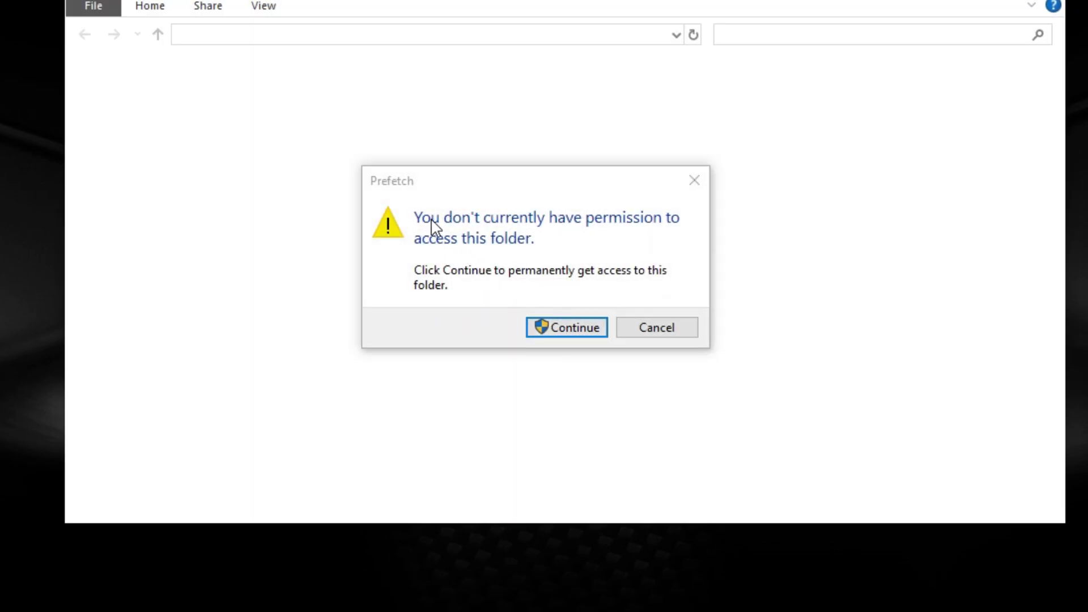
pyautogui.click(563, 329)
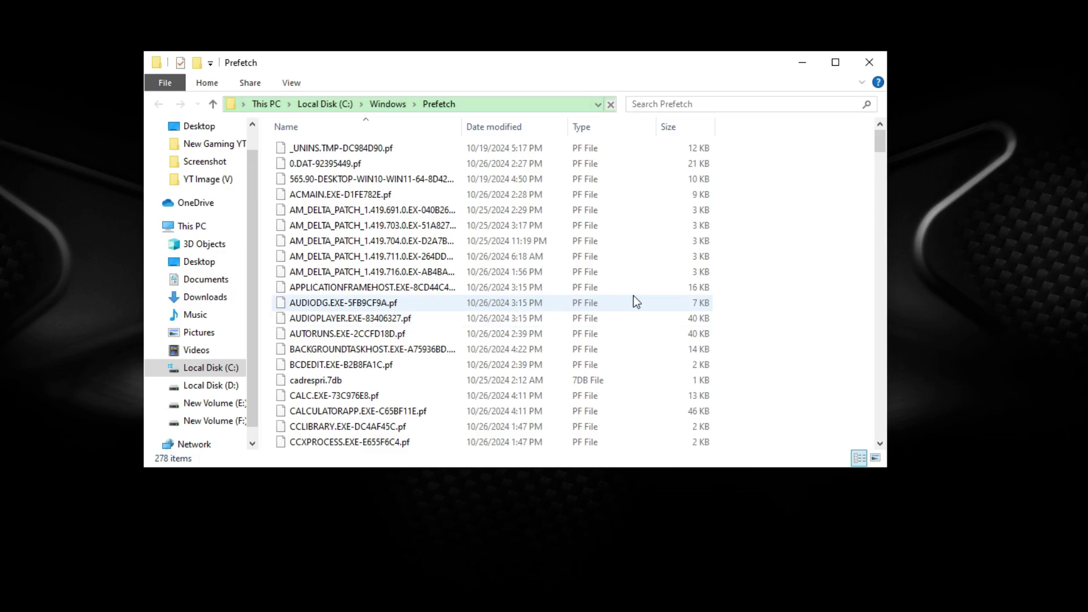
# Step: Delete all files in the Prefetch folder, skipping all current items that are in use
pyautogui.hotkey('ctrl', 'a')
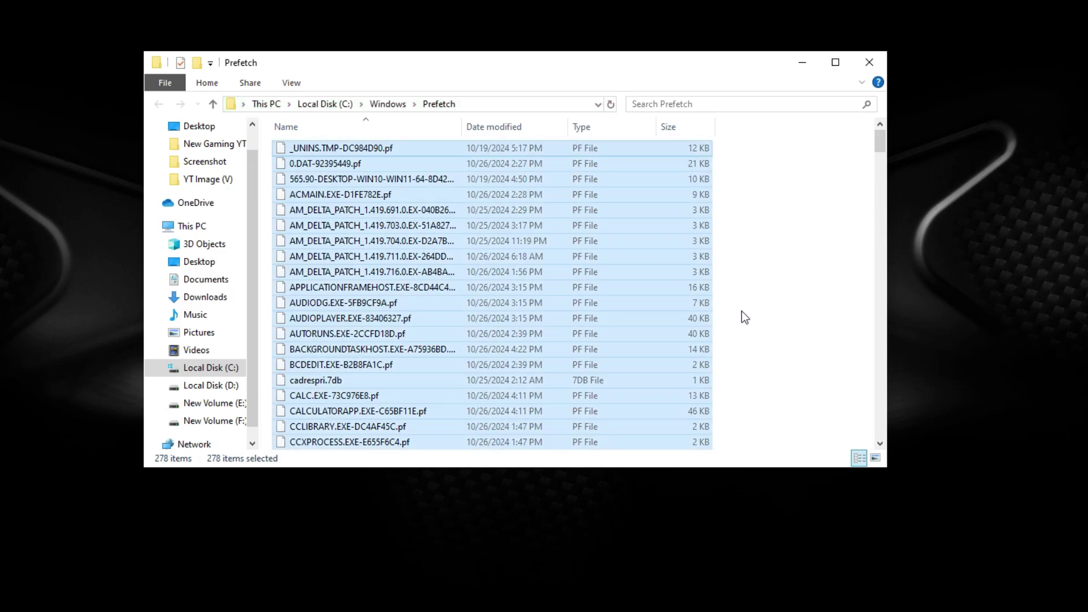
pyautogui.rightClick(471, 244)
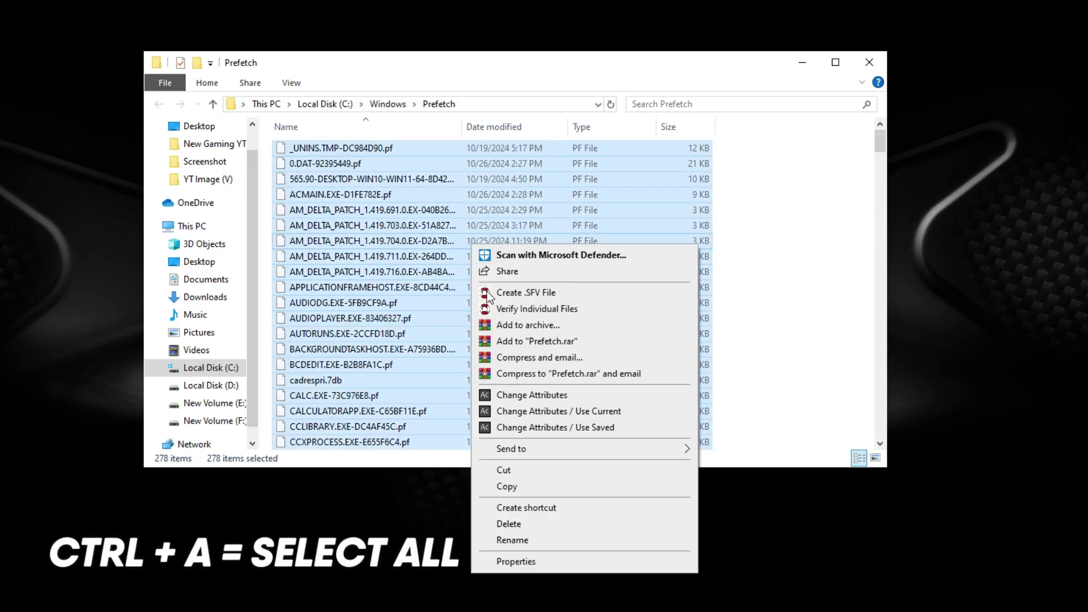
pyautogui.click(525, 527)
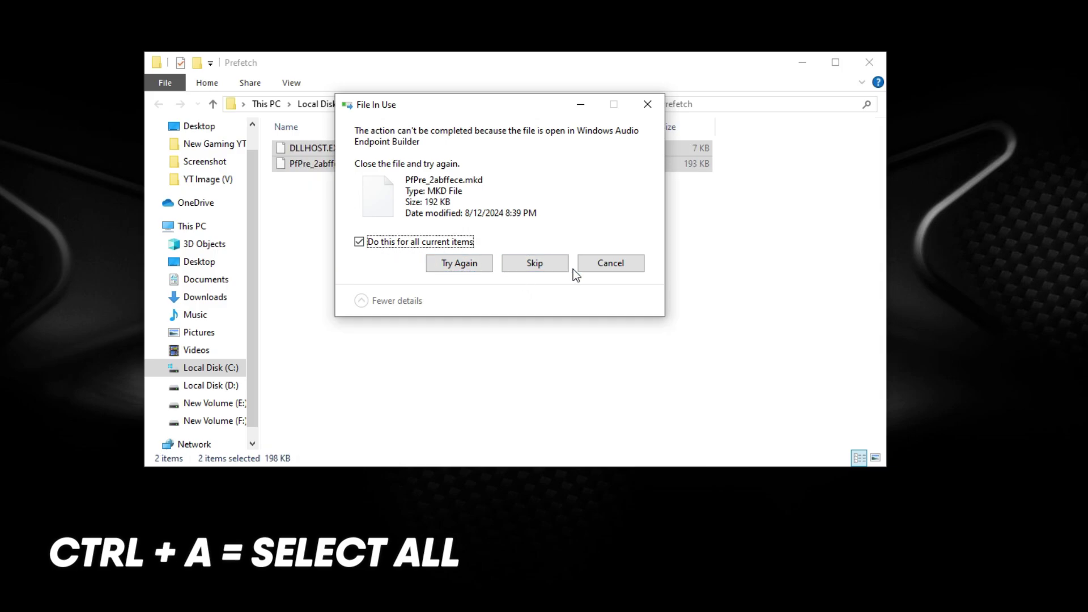
pyautogui.click(537, 267)
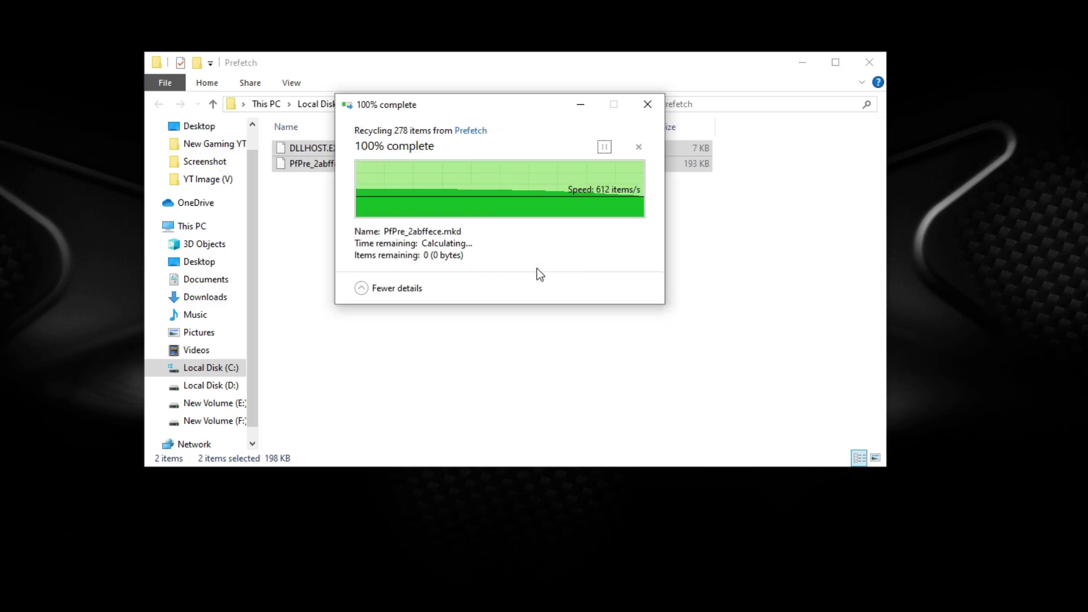
# Step: Refresh the Prefetch folder listing and close its window
pyautogui.rightClick(537, 268)
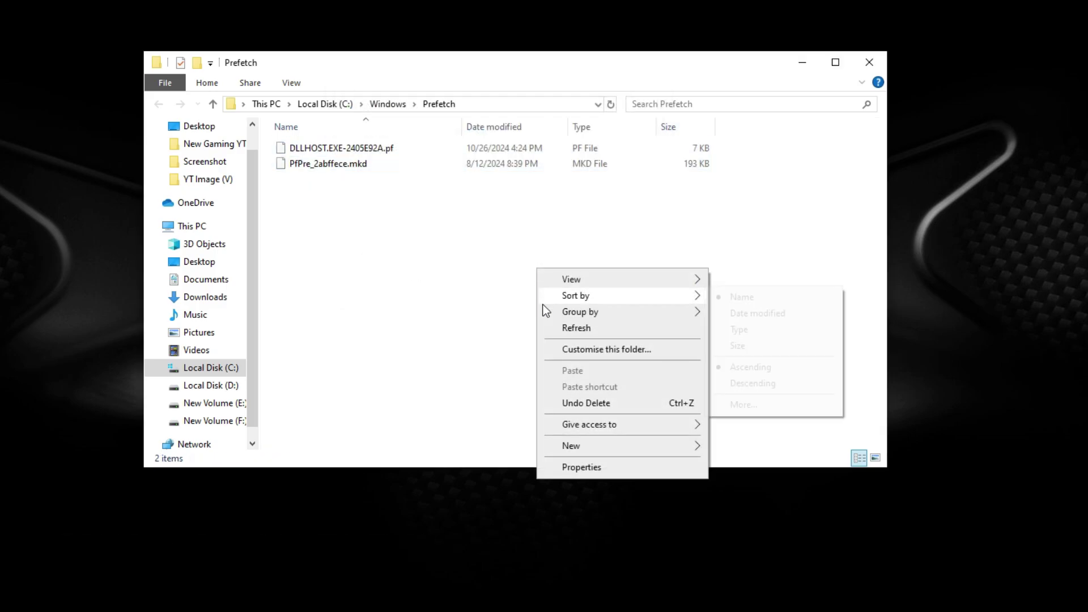
pyautogui.click(580, 329)
pyautogui.click(869, 62)
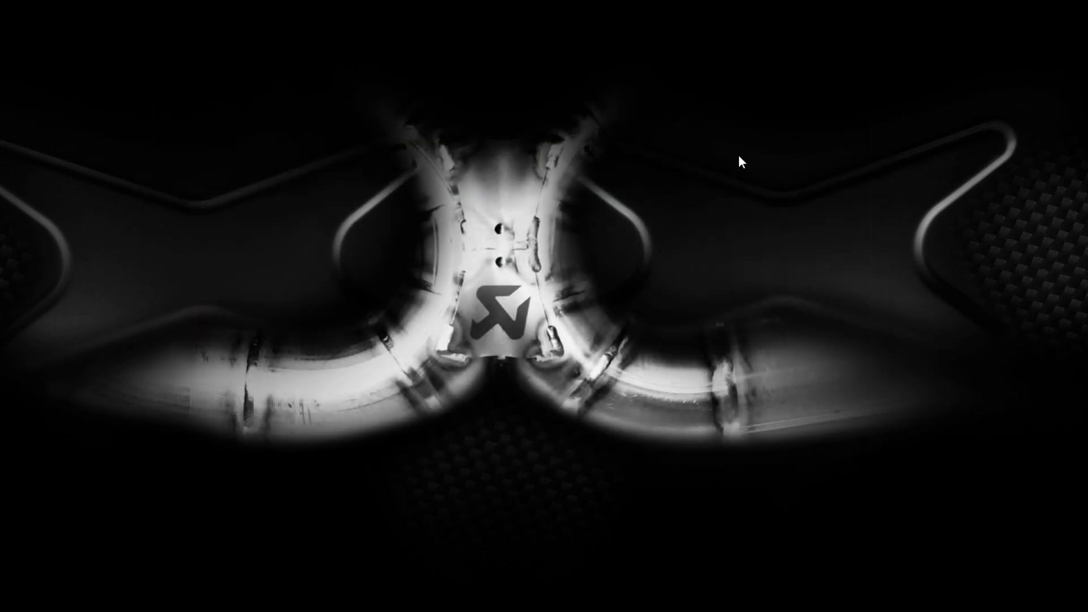
# Step: Search Windows for Game Mode settings and open that settings page
pyautogui.click(30, 603)
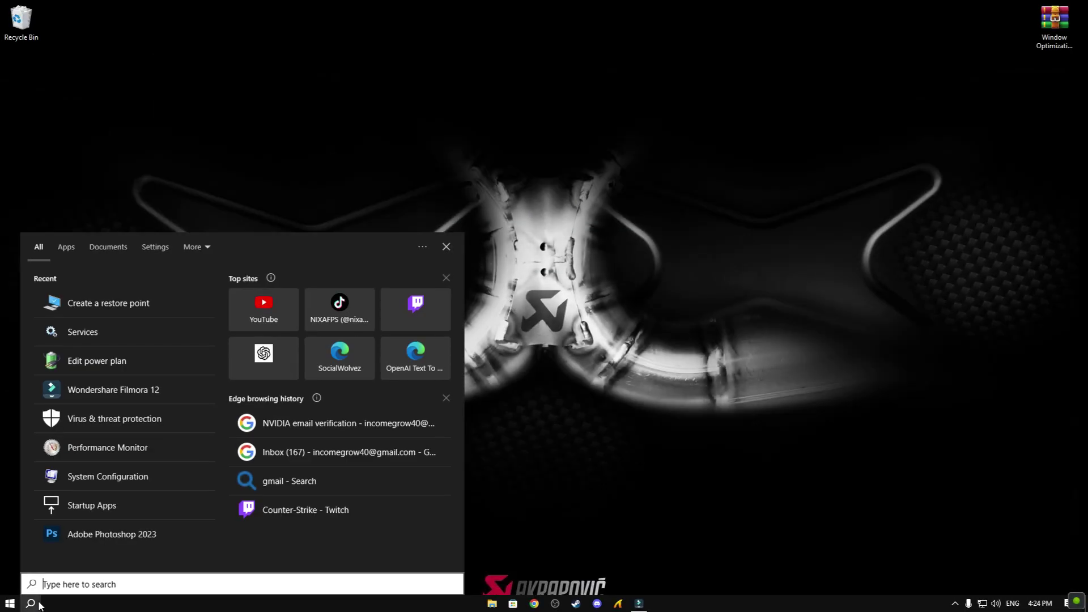
pyautogui.write('ga')
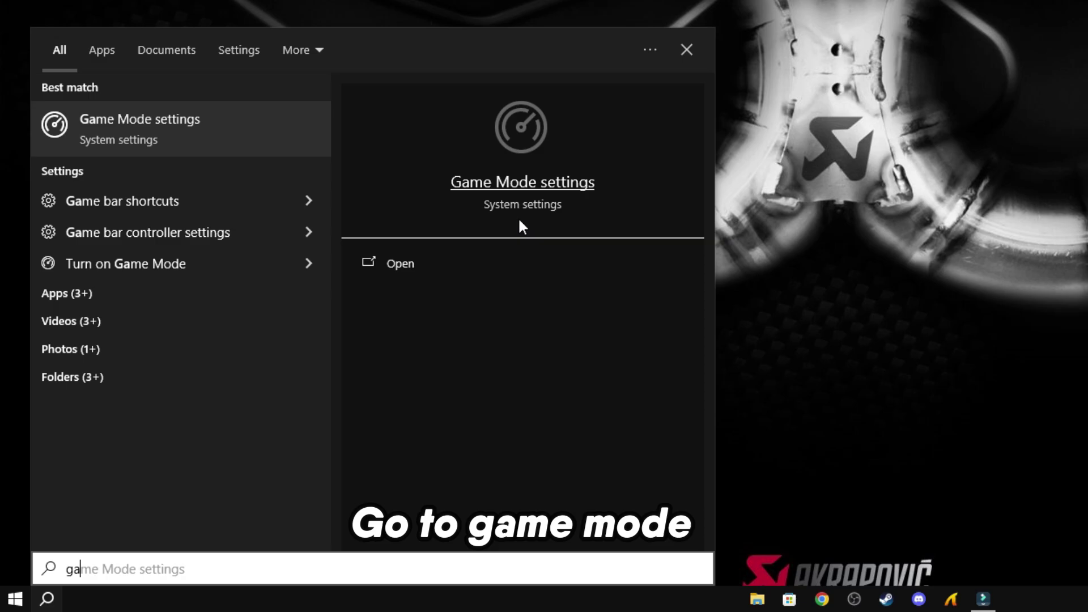
pyautogui.click(502, 179)
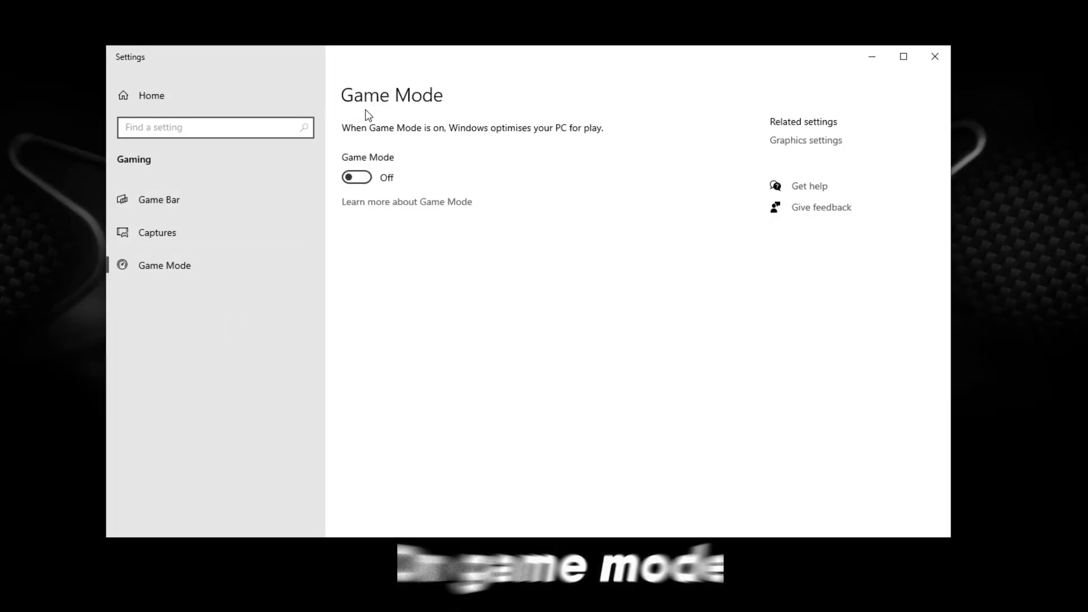
# Step: Turn on Game Mode, and in the Game Bar settings leave Game Bar off and disallow the controller from opening it
pyautogui.click(356, 178)
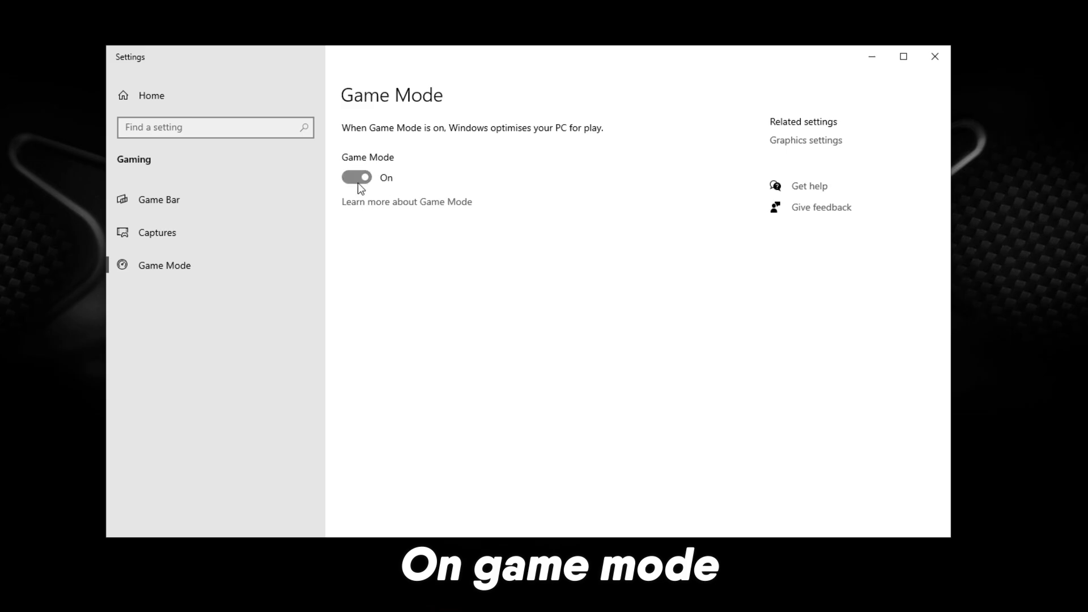
pyautogui.click(157, 203)
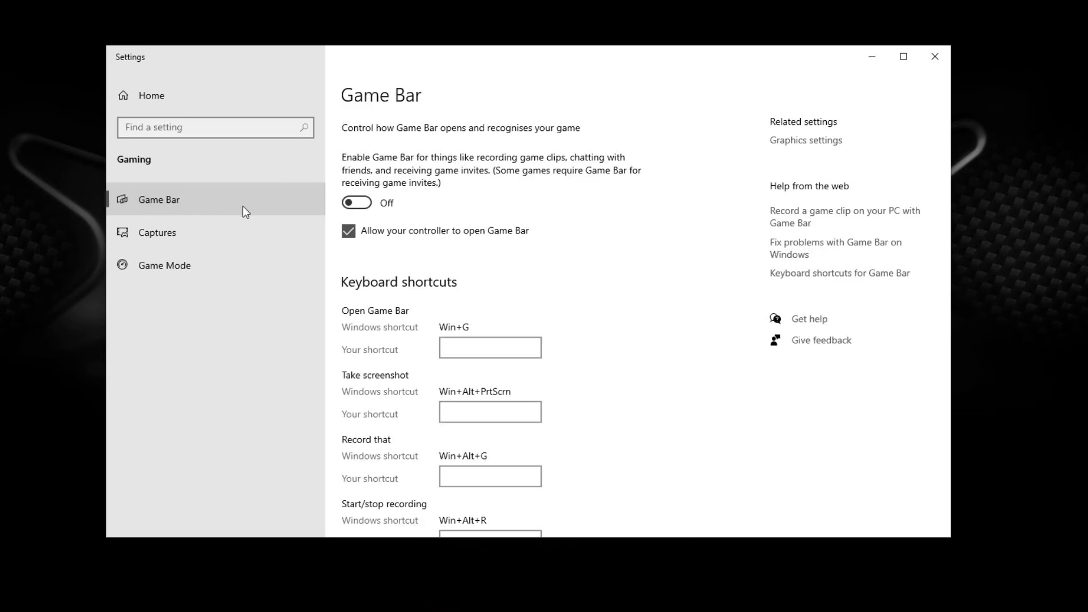
pyautogui.click(348, 232)
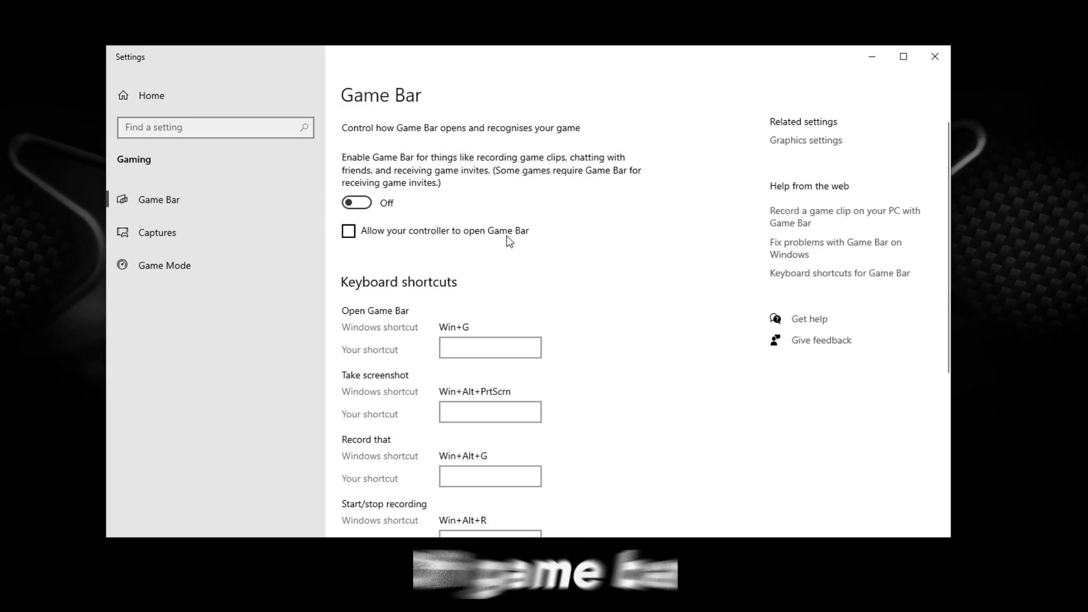
pyautogui.click(356, 203)
pyautogui.click(356, 203)
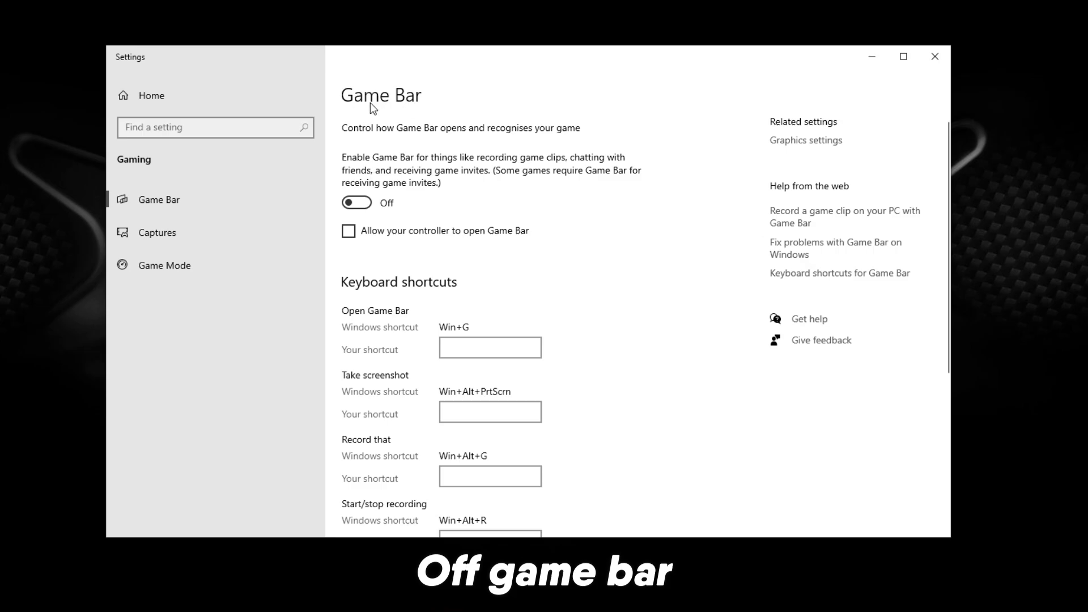
# Step: Uninstall Aimlabs from the installed apps list, allowing Steam to make changes and confirming its removal there
pyautogui.click(148, 103)
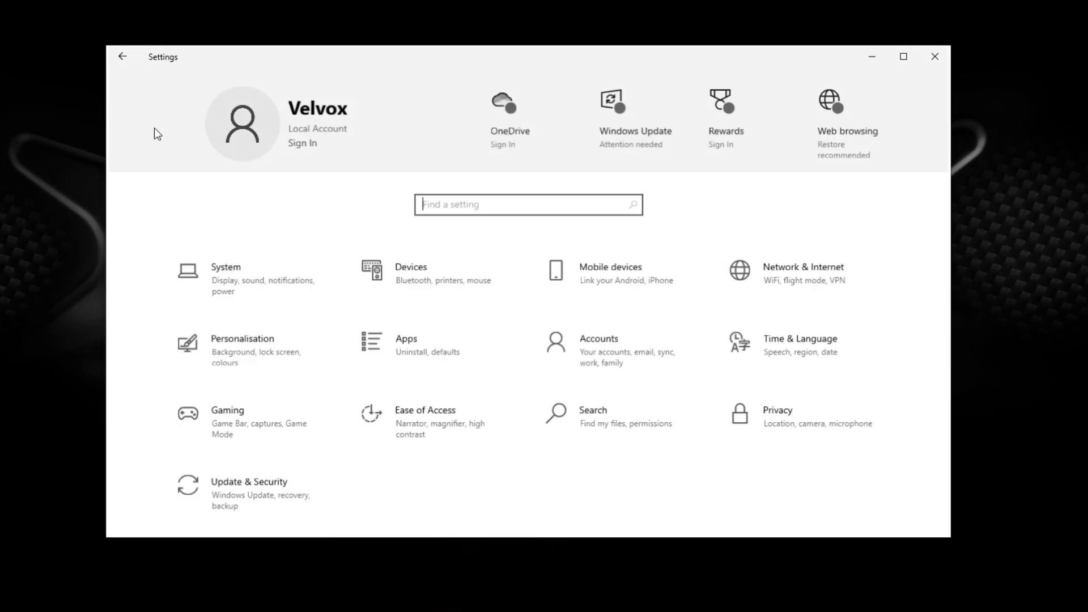
pyautogui.click(406, 359)
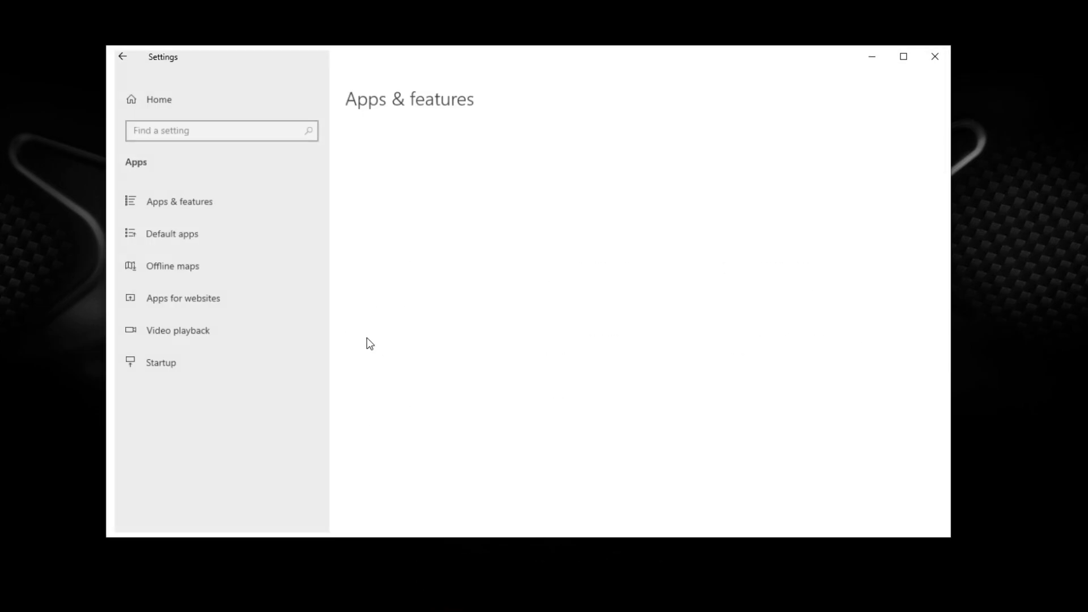
pyautogui.scroll(-5, 420, 280)
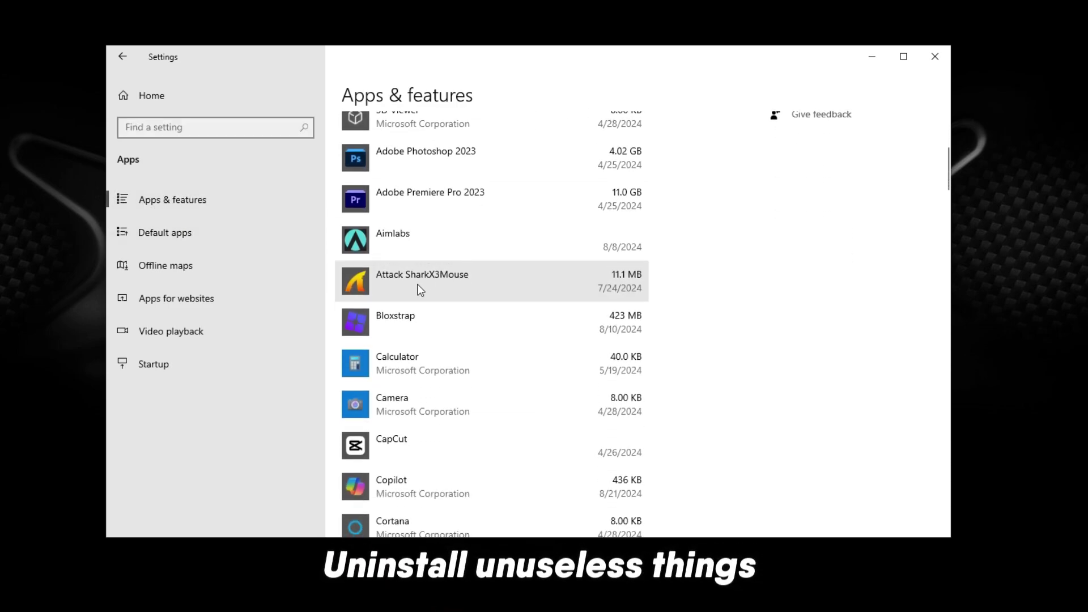
pyautogui.click(419, 247)
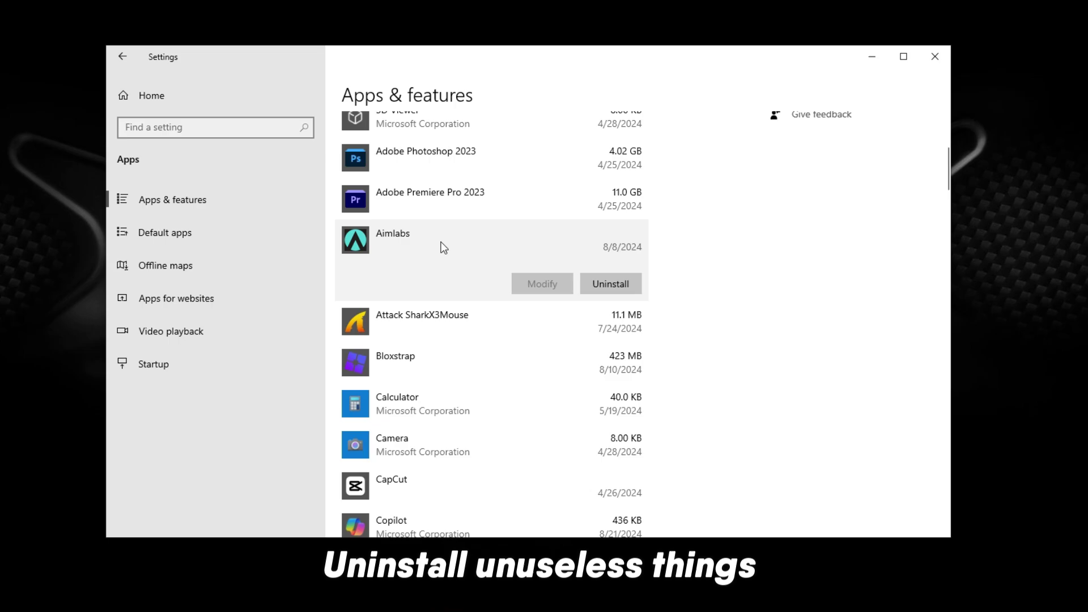
pyautogui.click(614, 287)
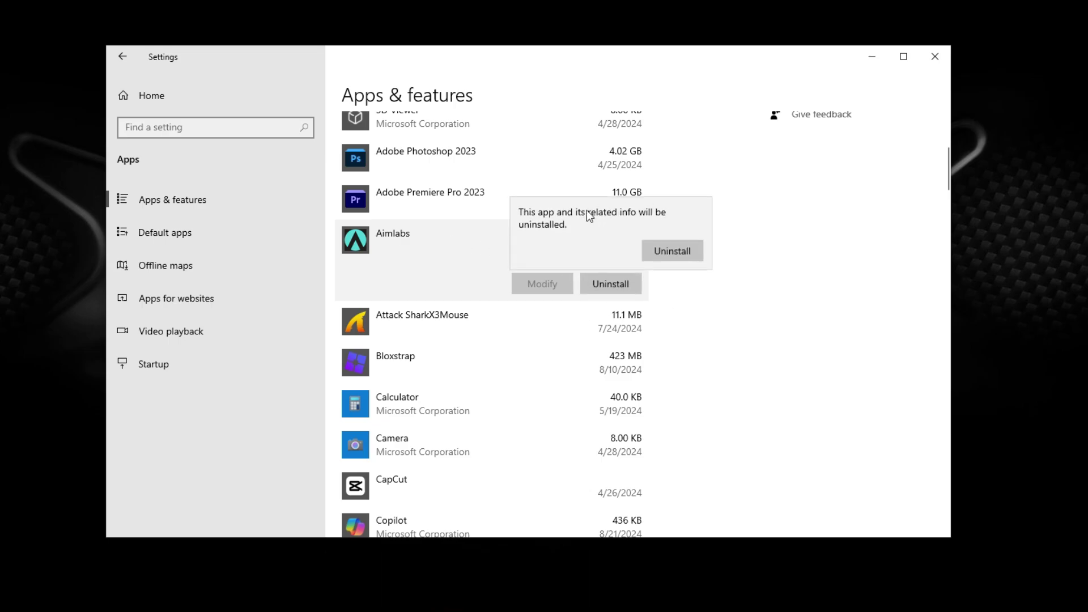
pyautogui.click(673, 252)
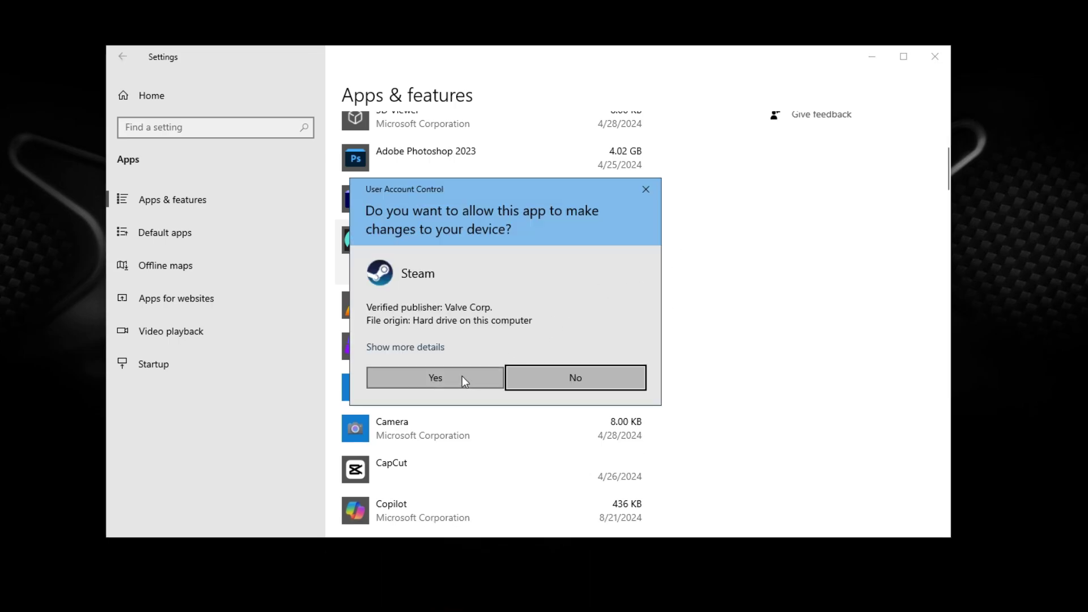
pyautogui.click(462, 376)
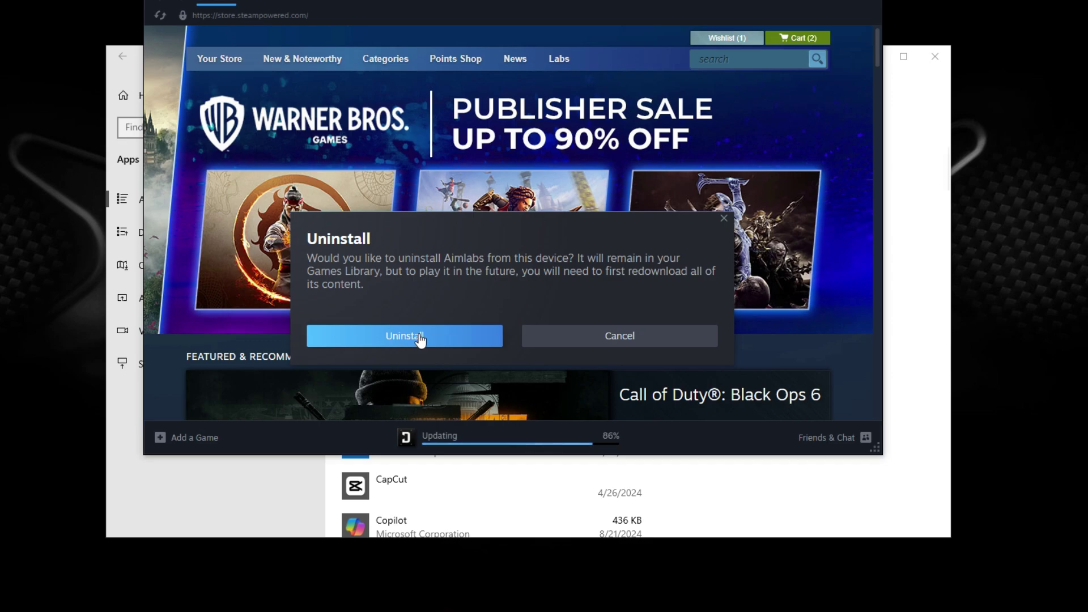
pyautogui.click(403, 338)
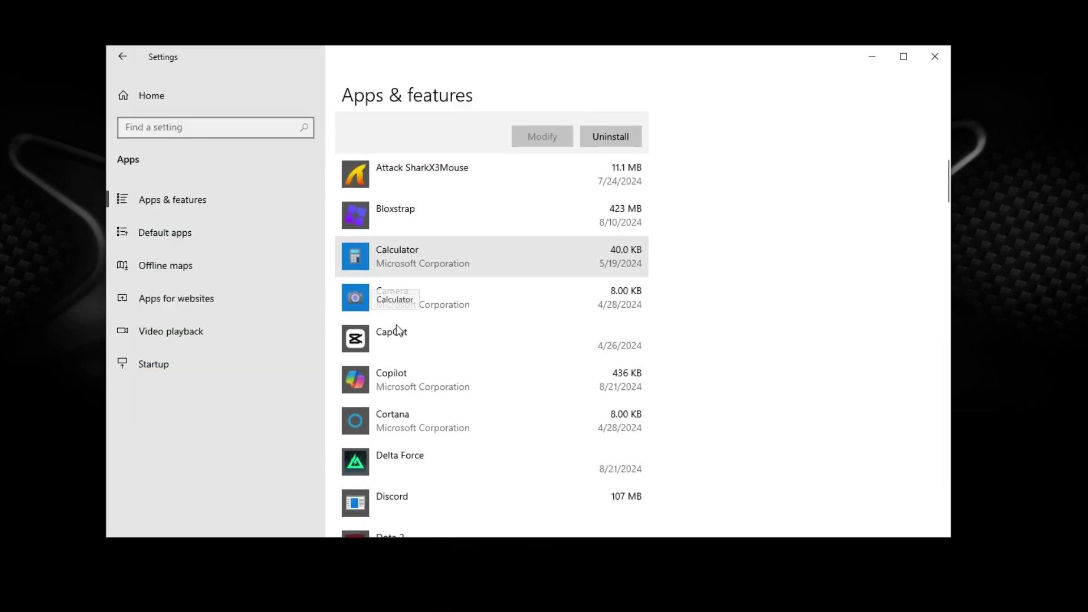
# Step: Disable Google Chrome, Microsoft Edge, Phone Link and Skype in the Startup apps settings
pyautogui.scroll(-3, 397, 325)
pyautogui.scroll(-10, 398, 326)
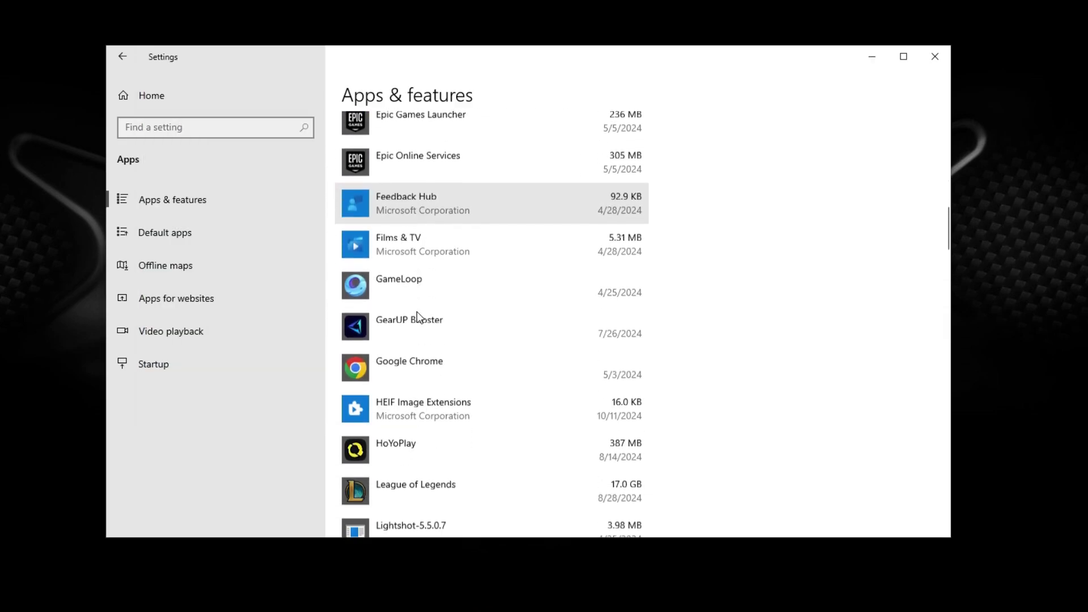
pyautogui.scroll(10, 417, 313)
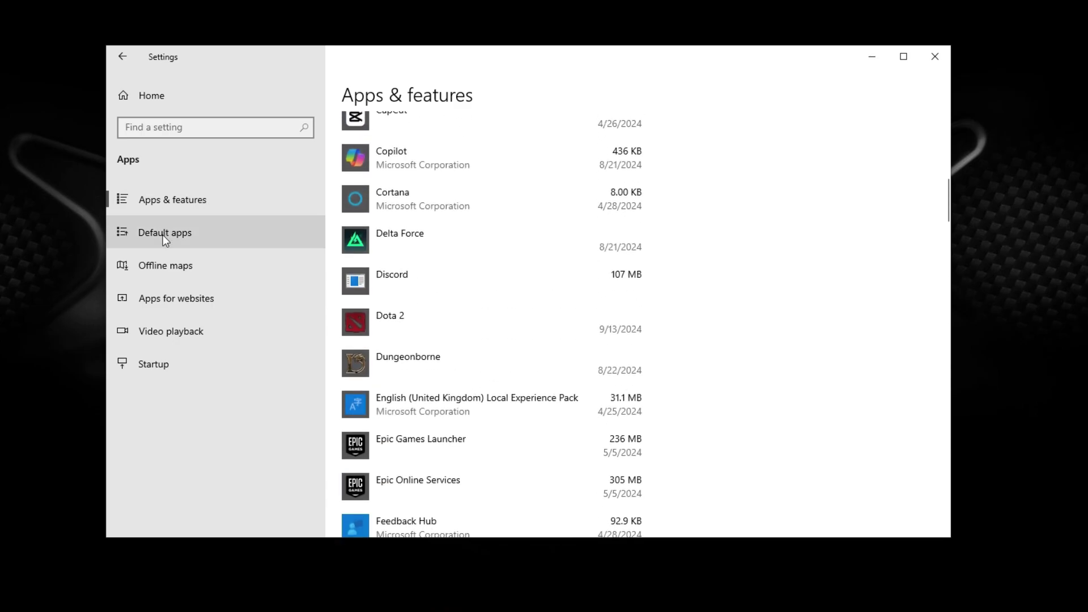
pyautogui.click(184, 363)
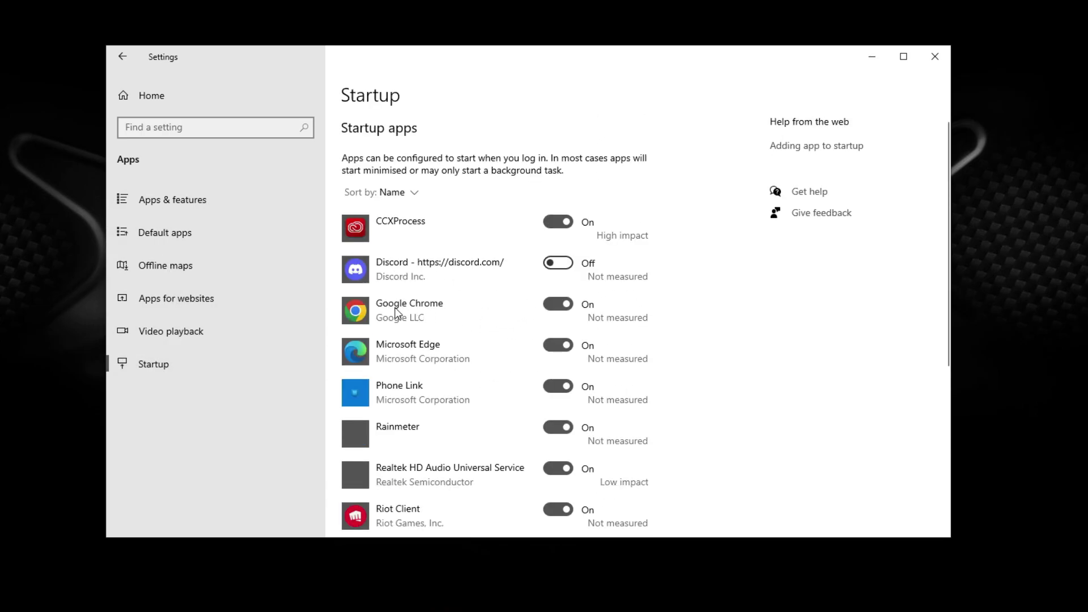
pyautogui.click(559, 304)
pyautogui.click(558, 345)
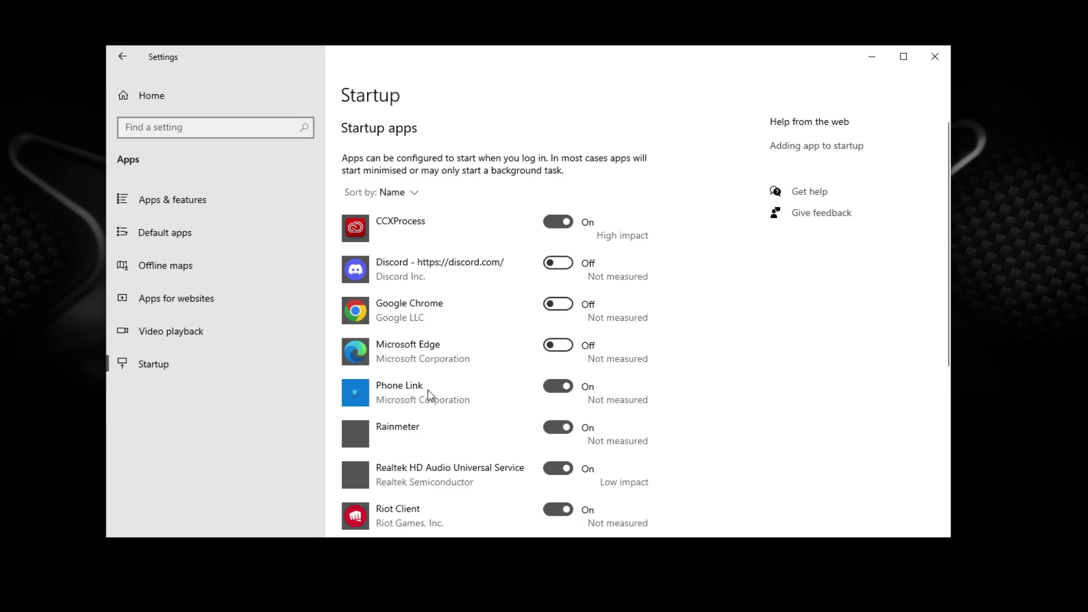
pyautogui.scroll(-4, 420, 421)
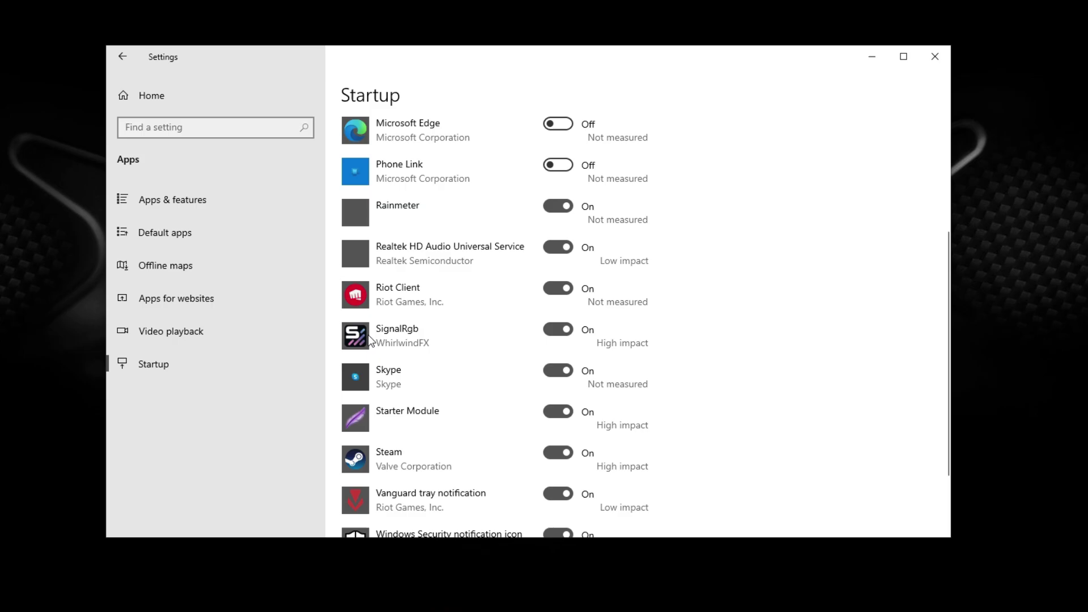
pyautogui.scroll(-2, 369, 339)
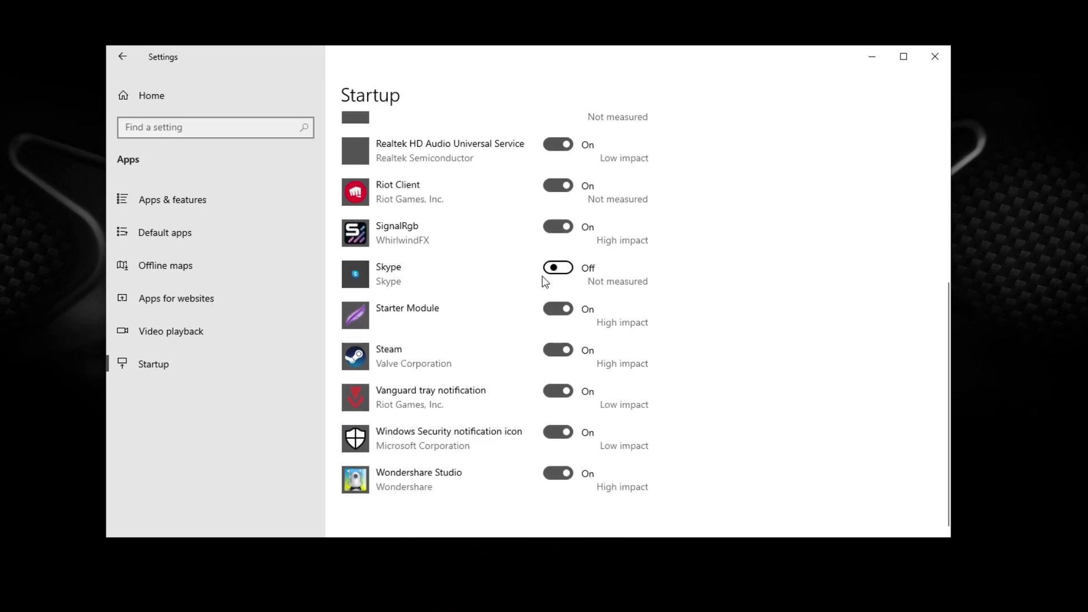
pyautogui.scroll(4, 408, 348)
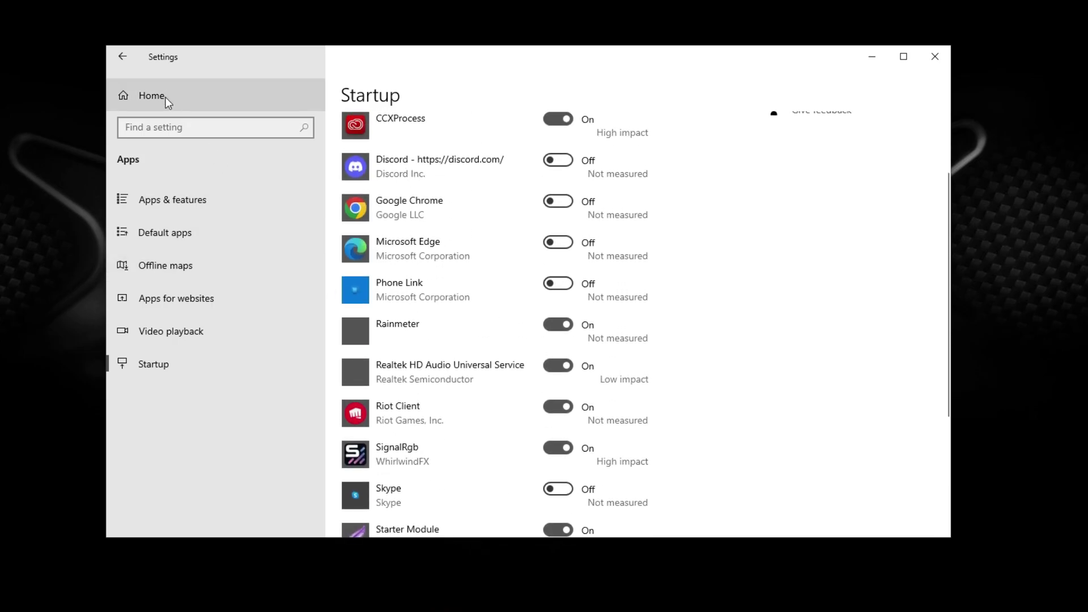
# Step: In the General privacy settings, turn off website access to the language list, app launch tracking and notifications in the Settings app
pyautogui.click(149, 97)
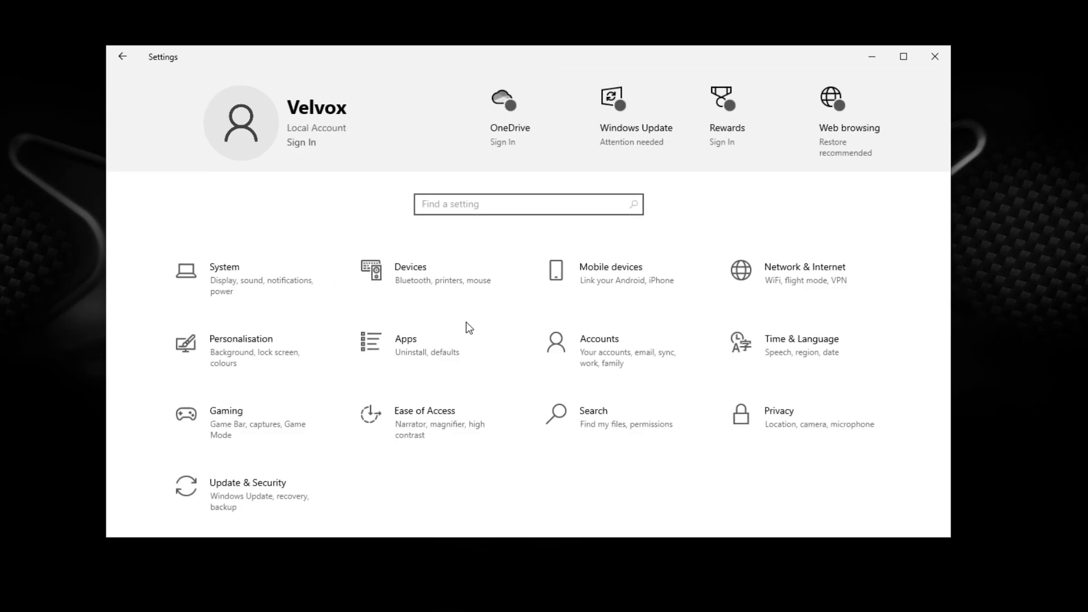
pyautogui.click(775, 417)
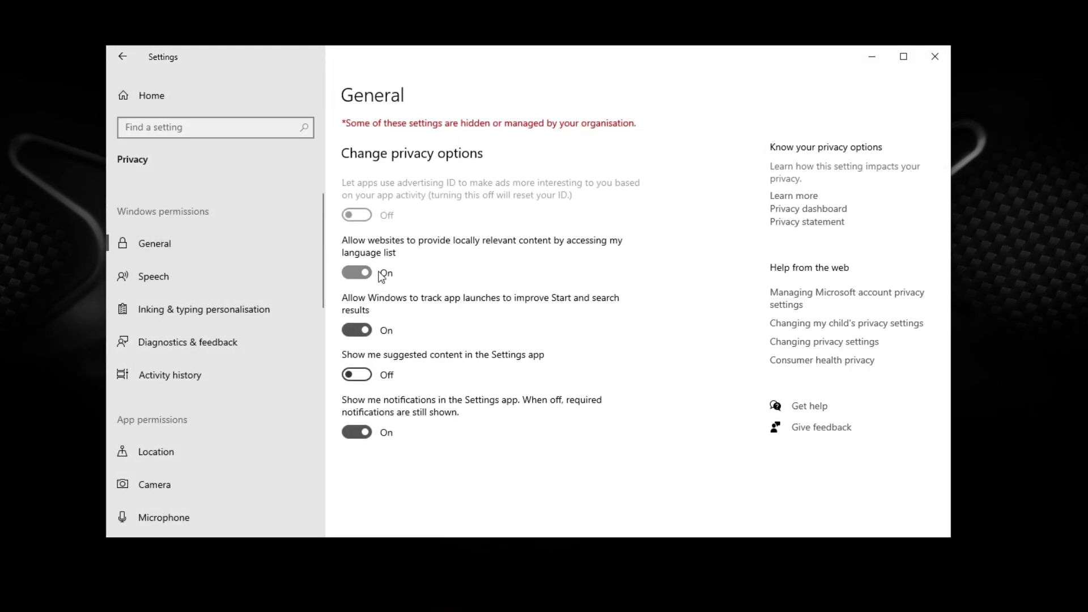
pyautogui.click(357, 274)
pyautogui.click(357, 330)
pyautogui.click(366, 431)
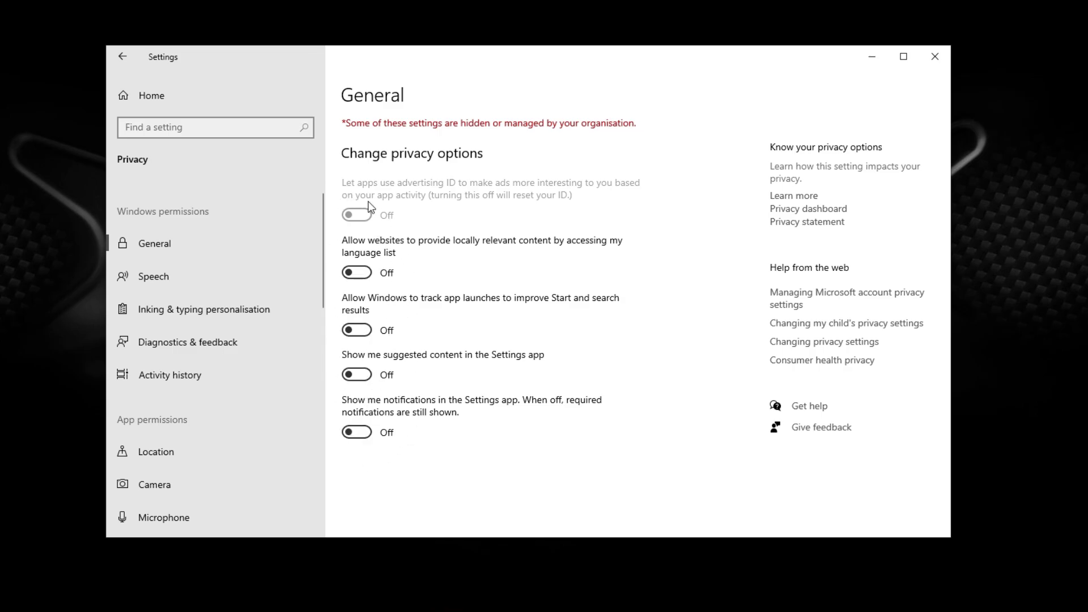
# Step: Review the Speech, Diagnostics & feedback and Location privacy settings, and close the Settings window
pyautogui.click(156, 278)
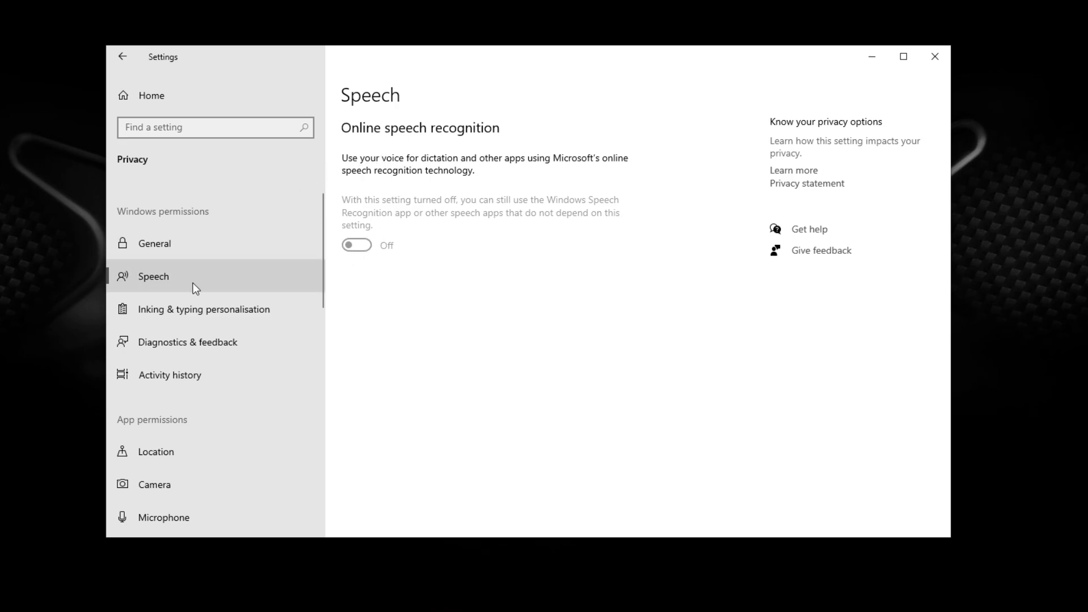
pyautogui.click(166, 342)
pyautogui.scroll(-2, 248, 372)
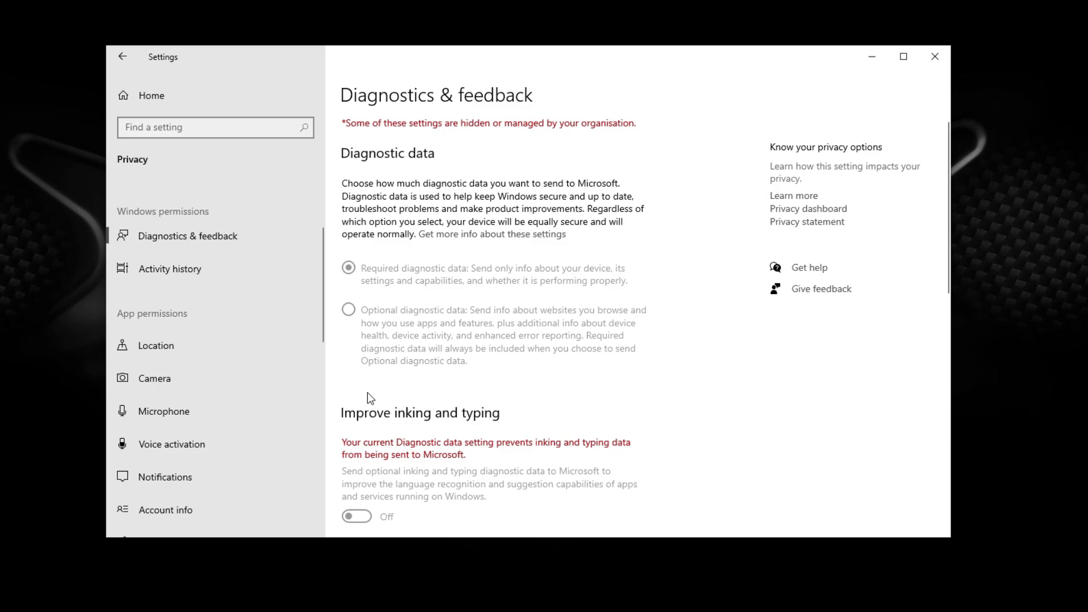
pyautogui.scroll(-4, 368, 392)
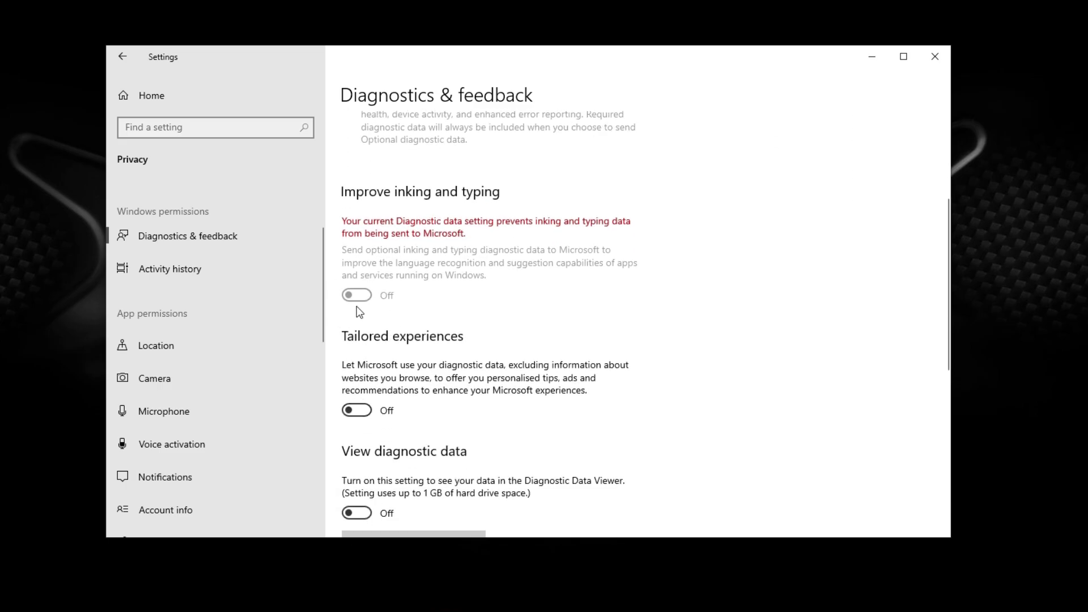
pyautogui.click(165, 347)
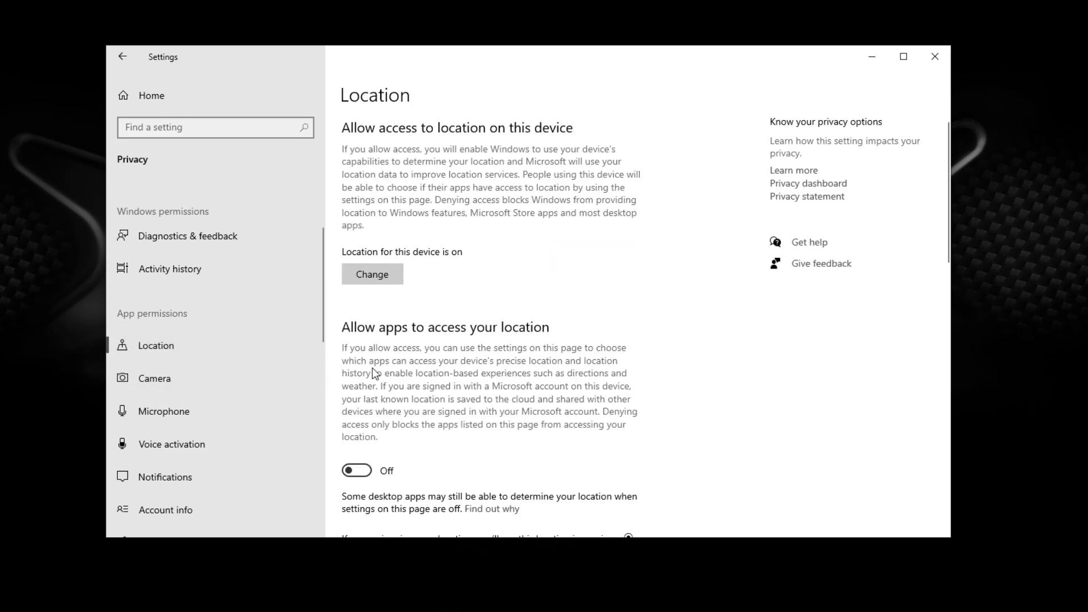
pyautogui.scroll(-3, 356, 382)
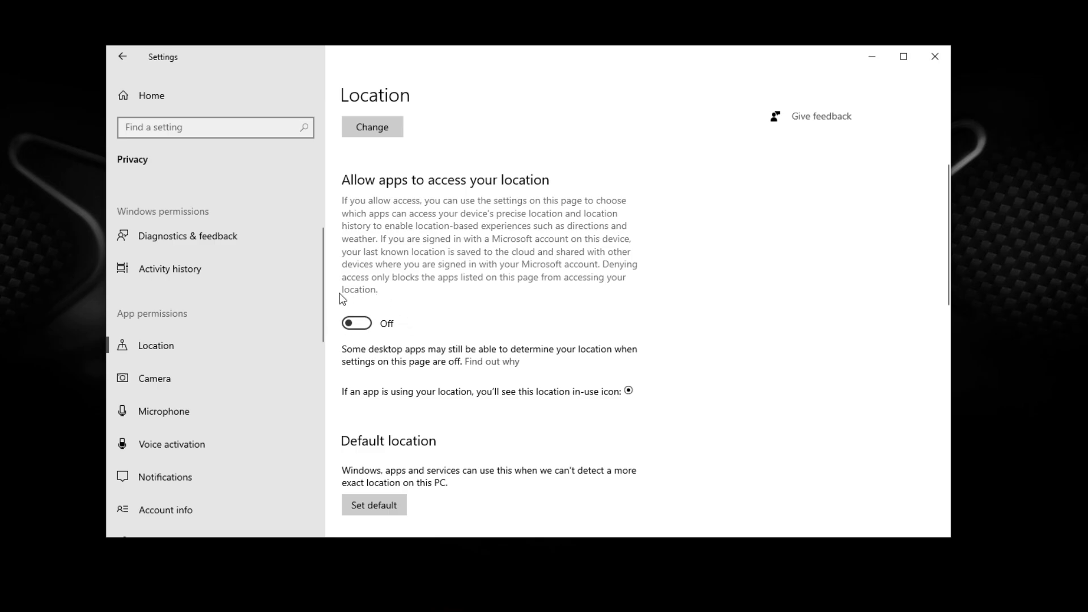
pyautogui.scroll(-4, 190, 347)
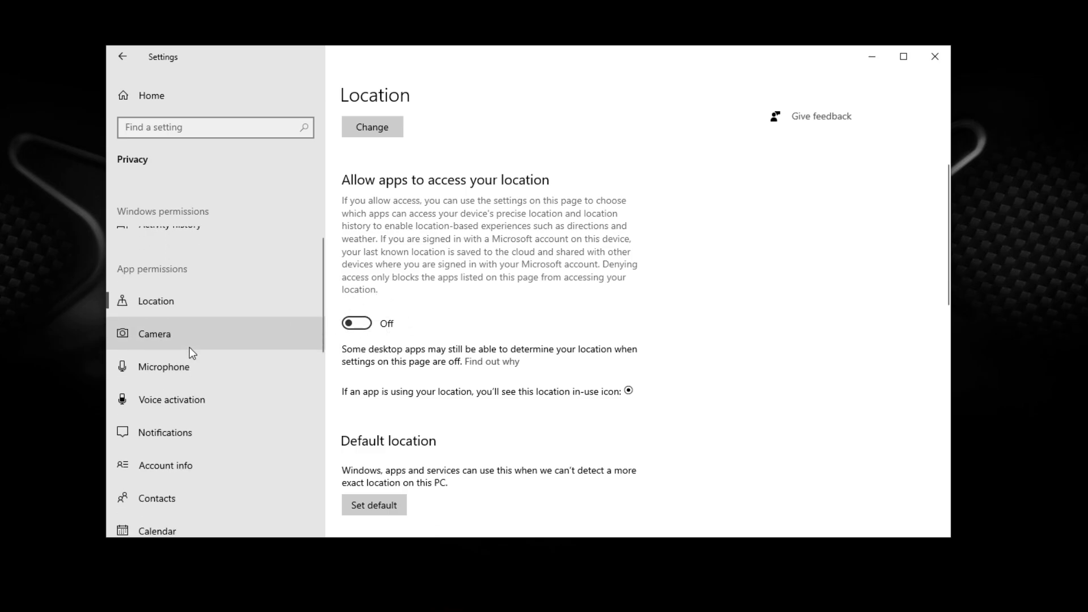
pyautogui.click(177, 109)
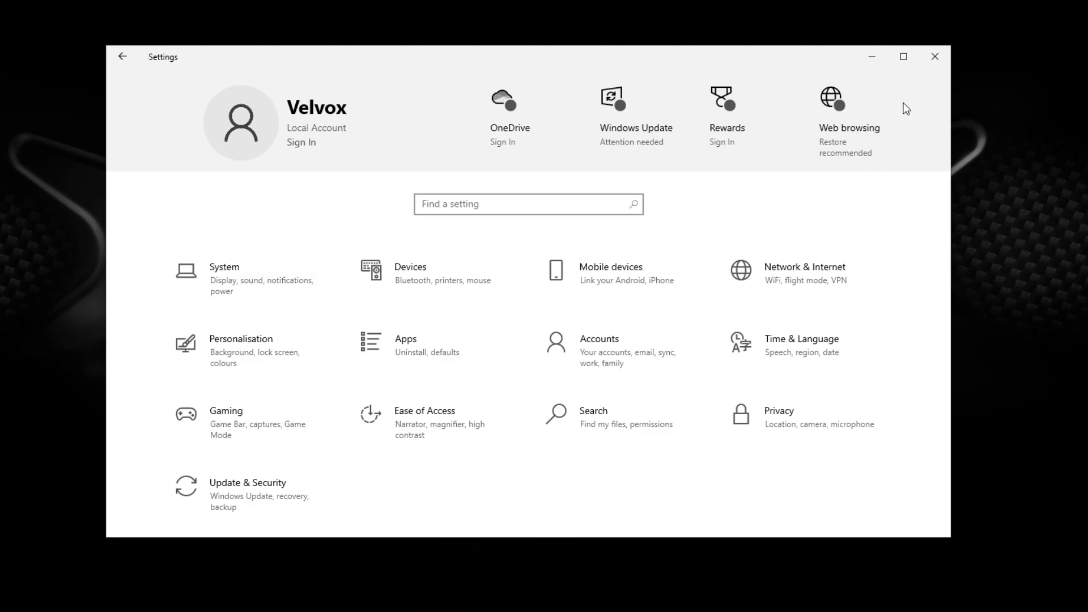
pyautogui.click(933, 57)
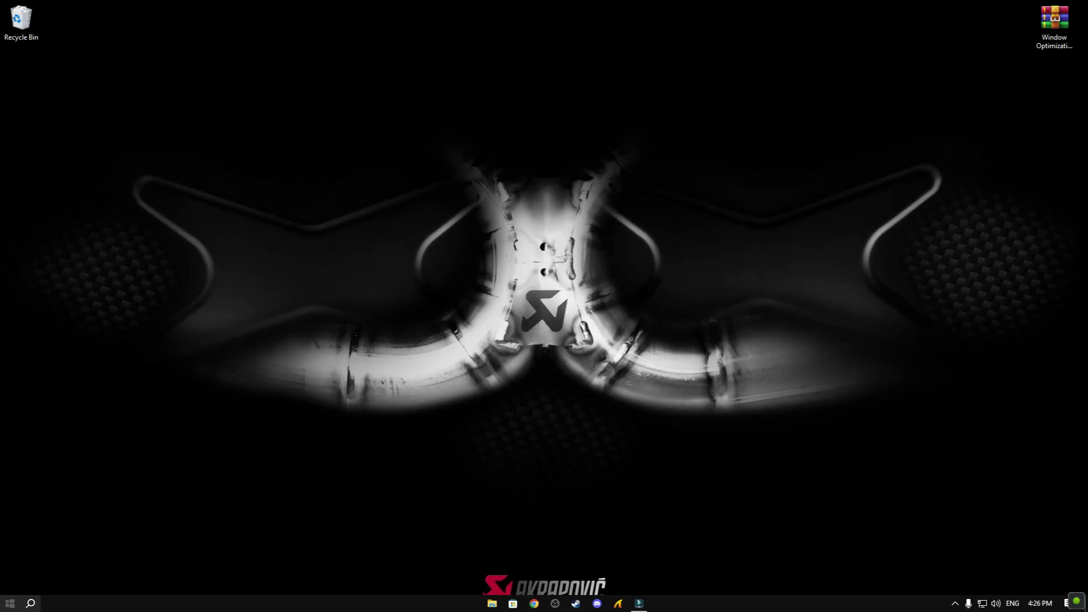
# Step: Search Windows for edit and open the Edit power plan settings
pyautogui.click(30, 603)
pyautogui.write('ed')
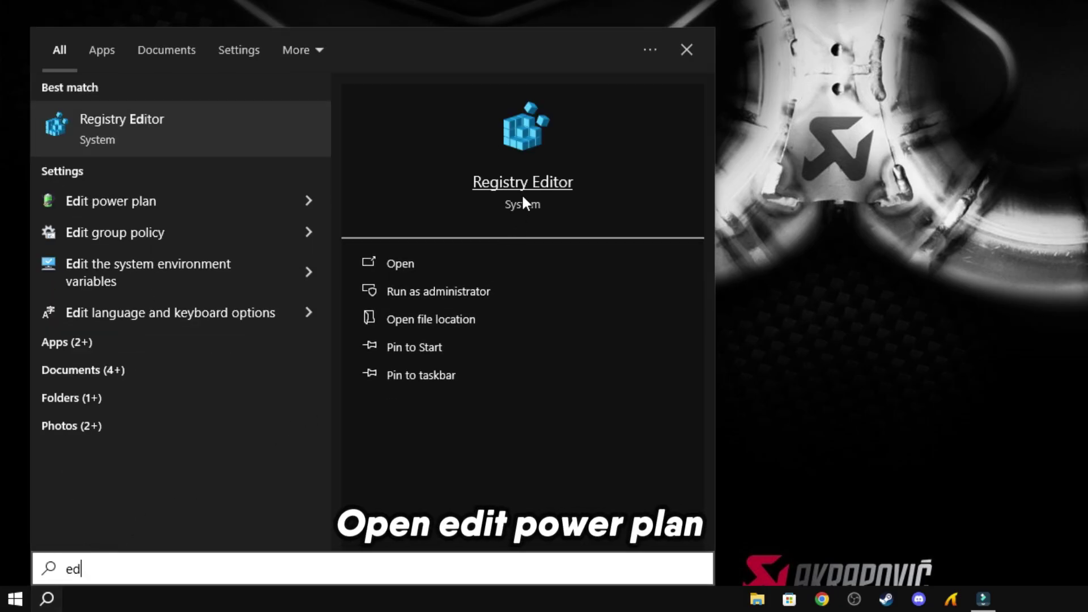
pyautogui.write('it')
pyautogui.press('Return')
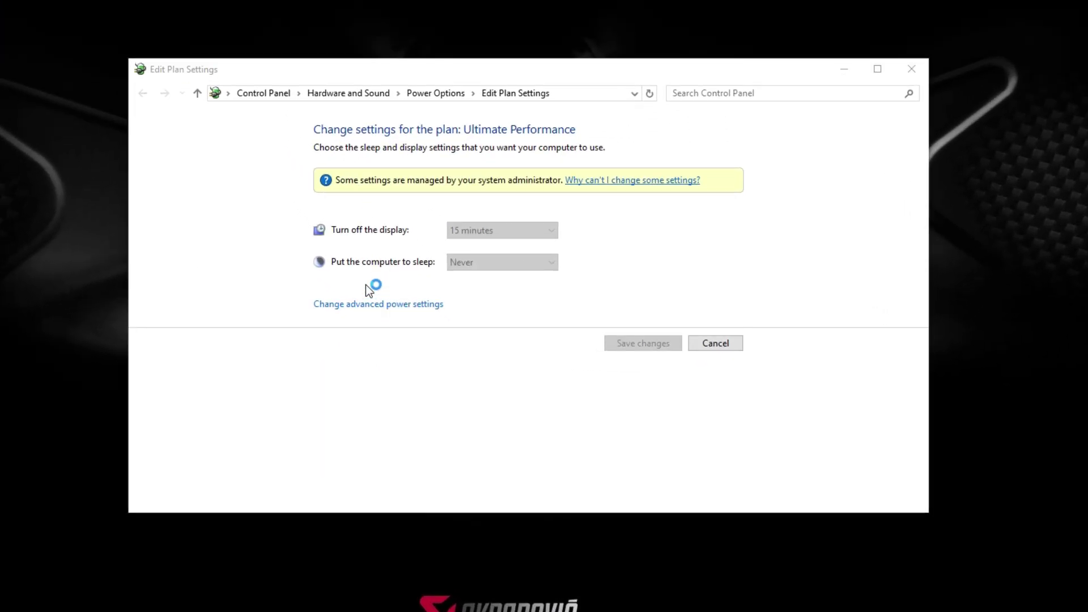
# Step: Open the advanced power settings and select the active Ultimate Performance plan
pyautogui.click(443, 349)
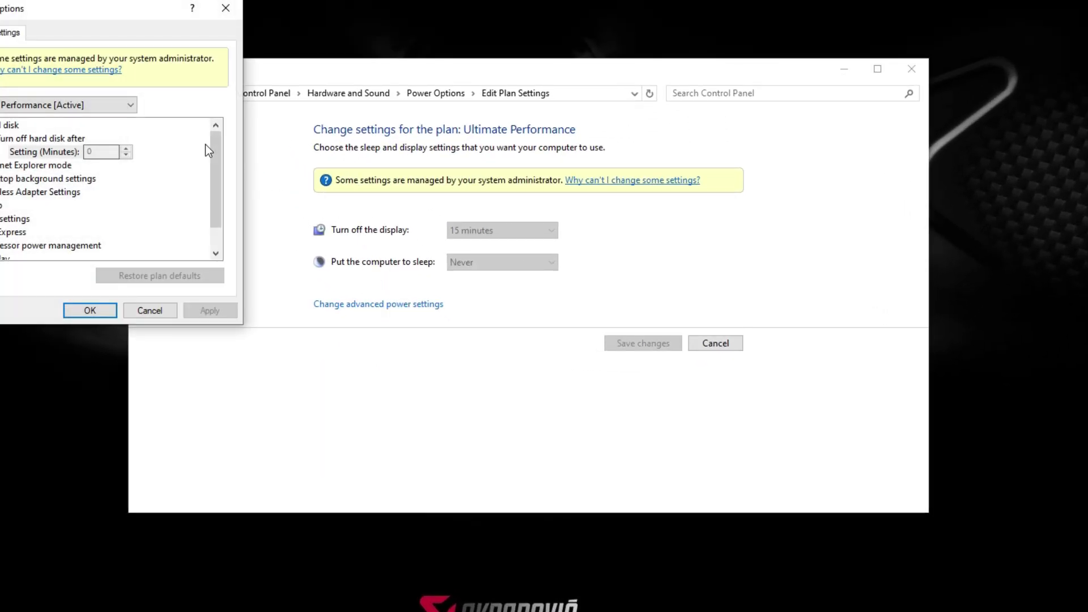
pyautogui.moveTo(131, 15); pyautogui.dragTo(478, 35)
pyautogui.click(386, 125)
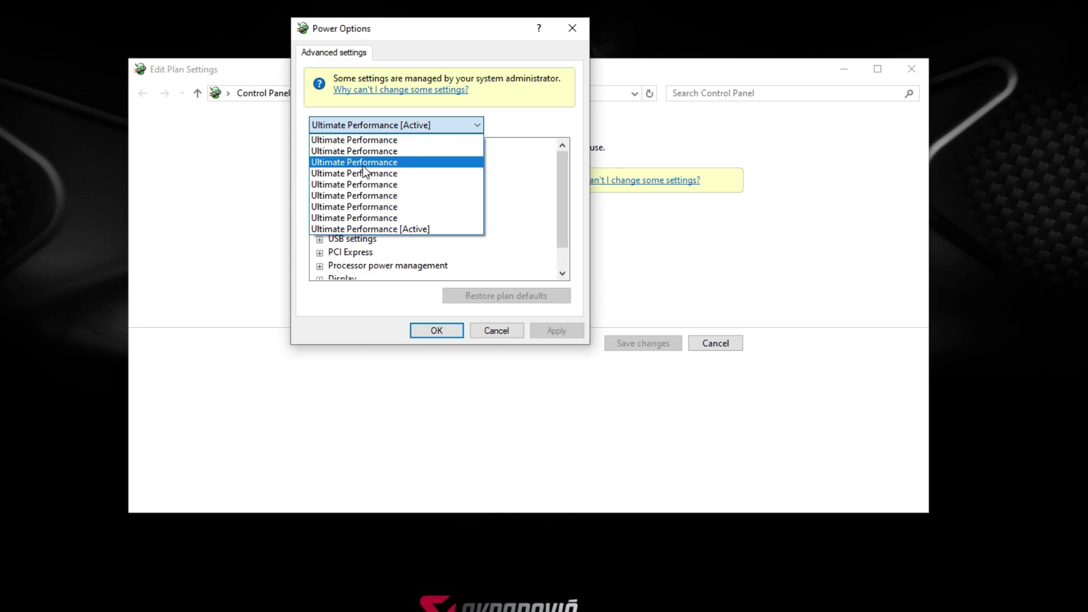
pyautogui.click(356, 228)
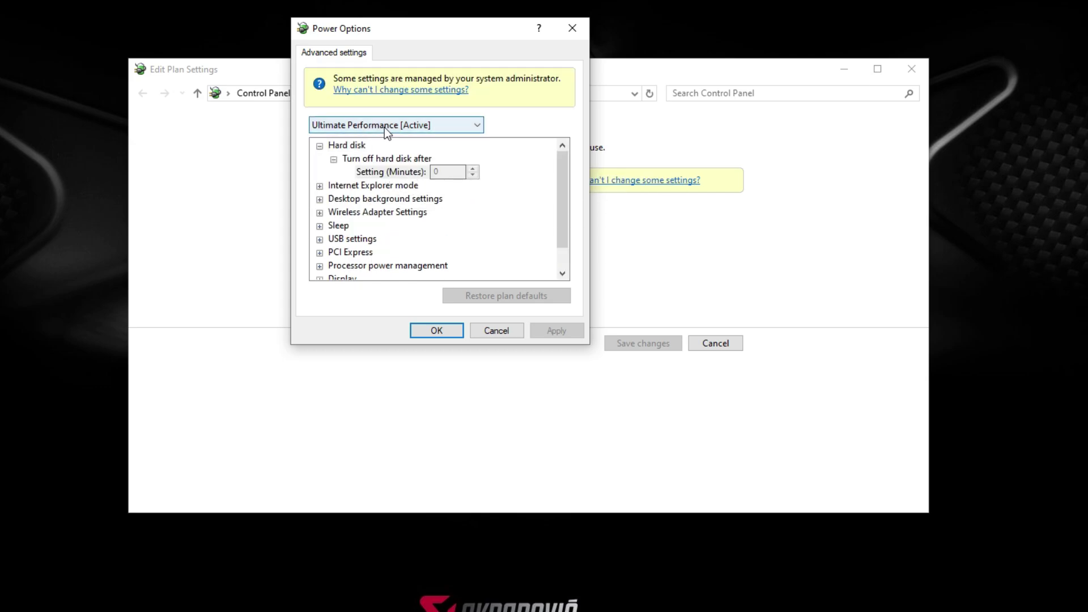
# Step: Choose the other Ultimate Performance plan in the advanced power settings, confirm it, and close the Edit Plan Settings window
pyautogui.click(346, 131)
pyautogui.click(358, 172)
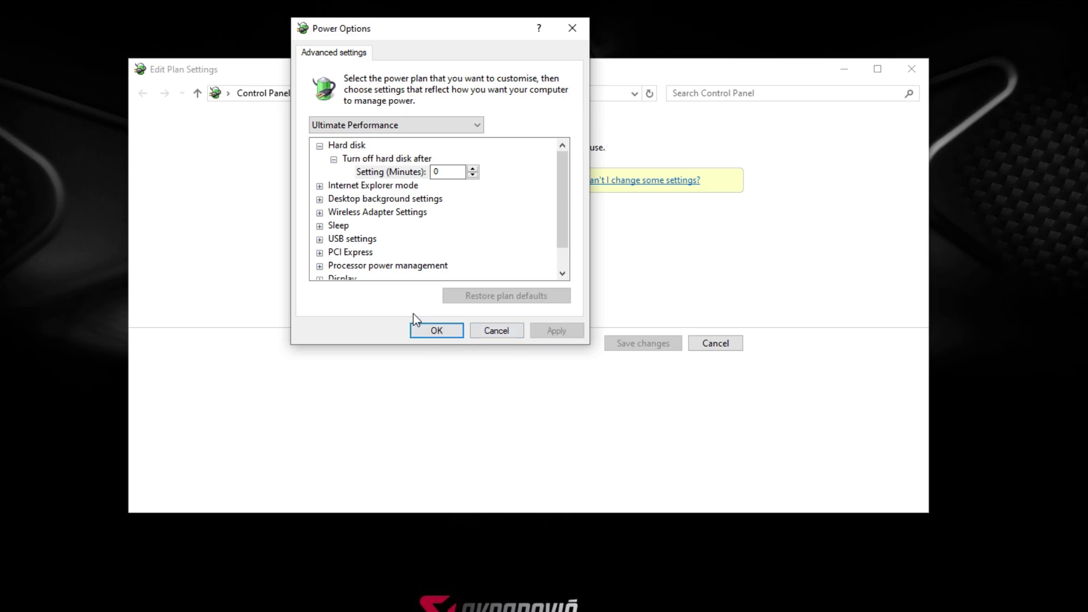
pyautogui.click(437, 331)
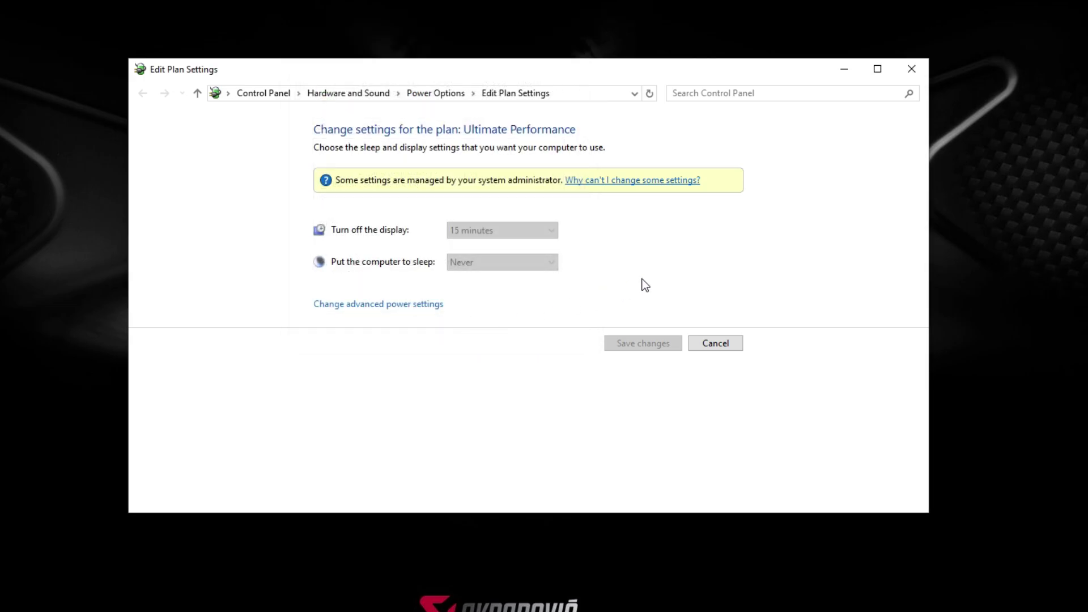
pyautogui.click(911, 69)
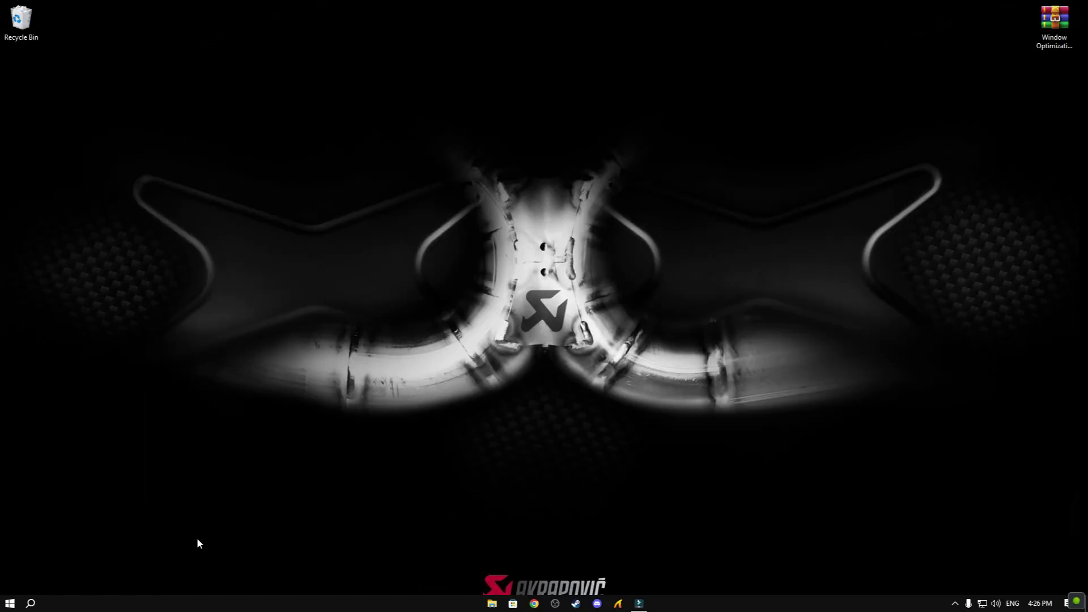
# Step: Search Windows for create a restore point, open the advanced Performance Options from there, and choose Adjust for best performance
pyautogui.click(49, 599)
pyautogui.write('create a restore point')
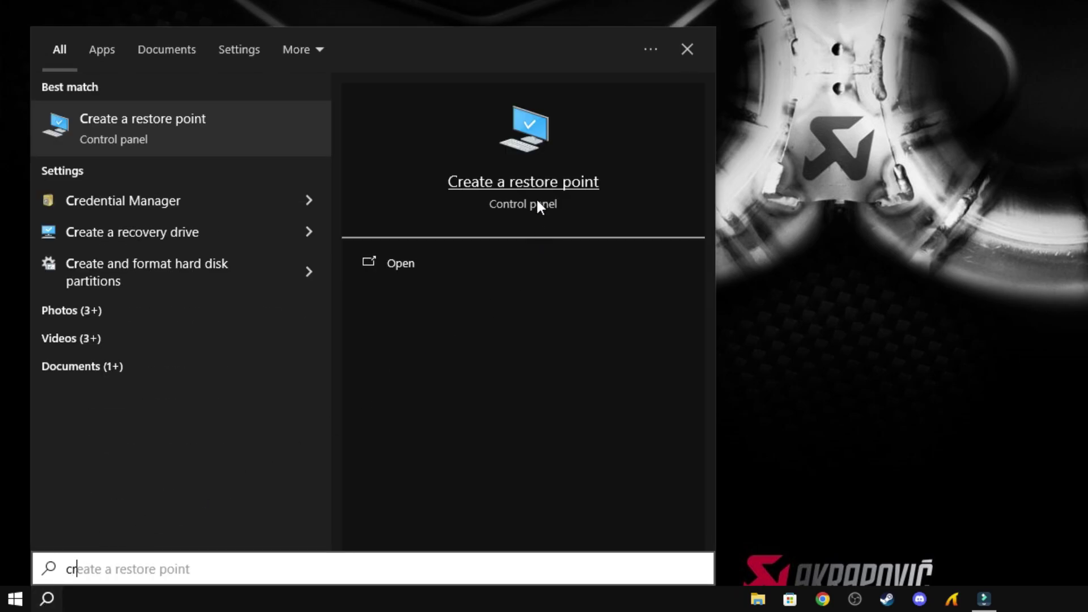
pyautogui.click(536, 198)
pyautogui.click(236, 160)
pyautogui.moveTo(243, 143); pyautogui.dragTo(543, 103)
pyautogui.click(626, 186)
pyautogui.click(506, 238)
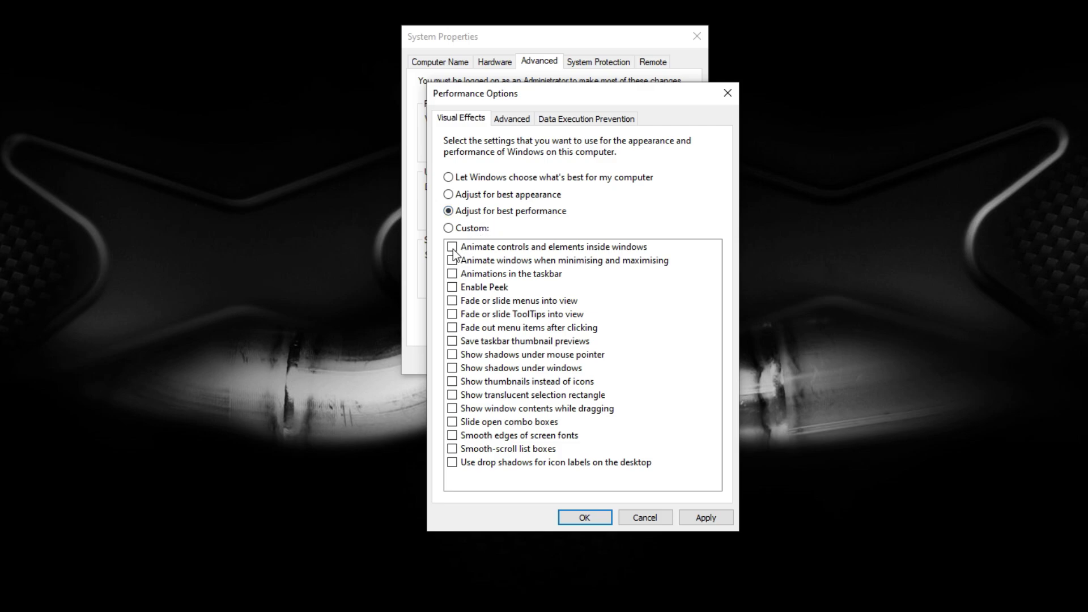
# Step: Enable only animated controls inside windows, thumbnails instead of icons and smooth font edges, apply the visual effects, and close System Properties
pyautogui.click(453, 248)
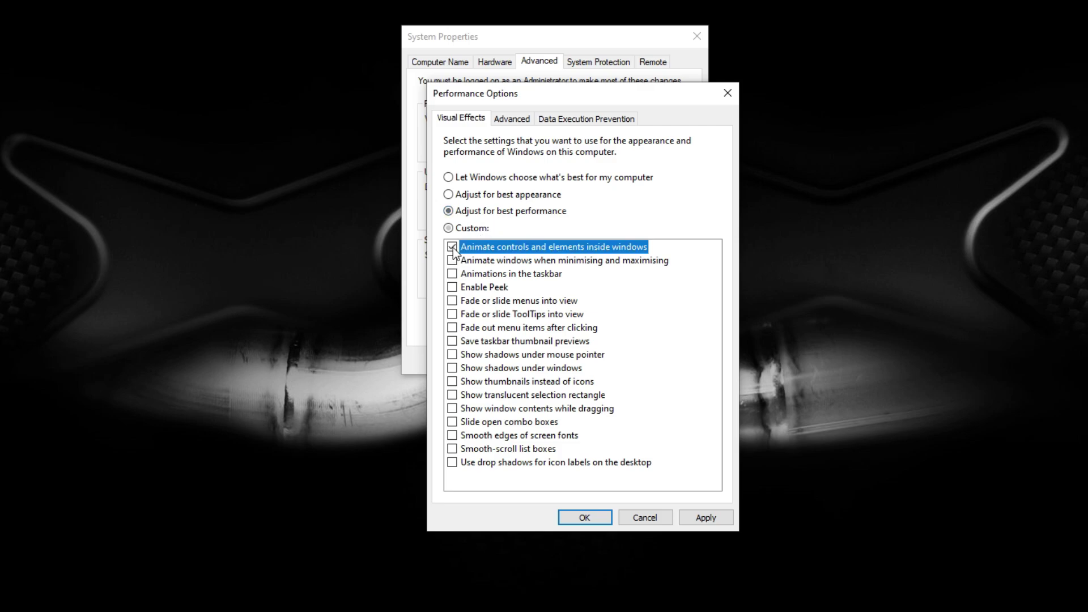
pyautogui.click(451, 436)
pyautogui.click(453, 395)
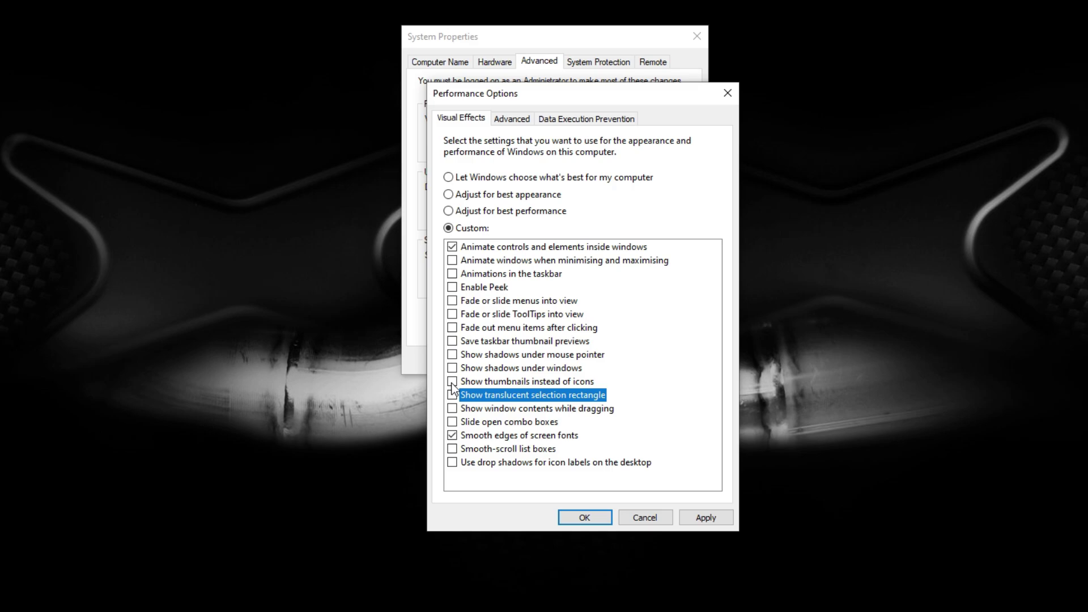
pyautogui.click(452, 382)
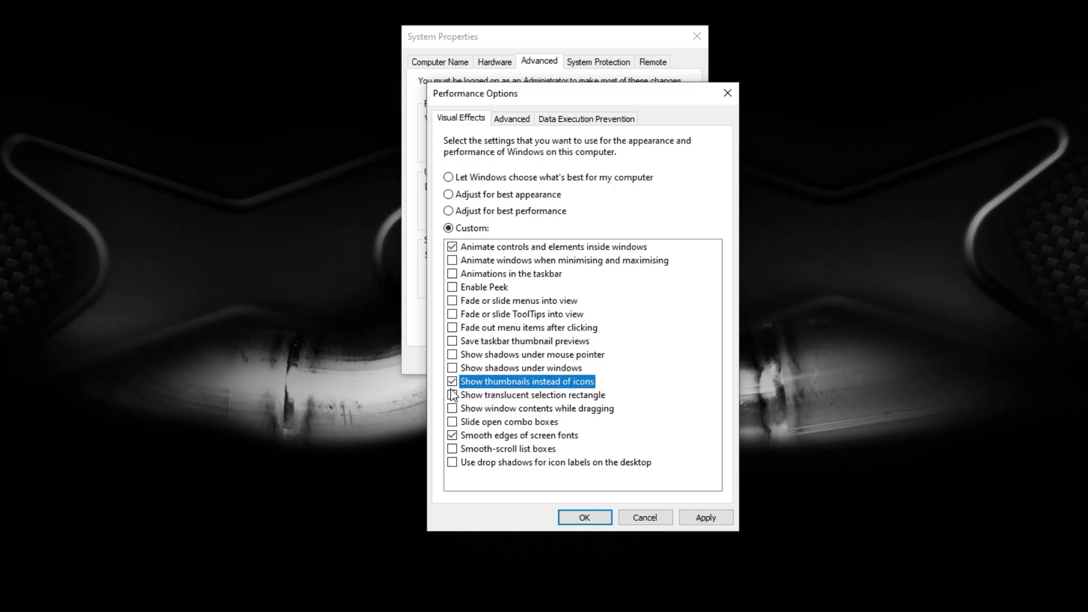
pyautogui.click(693, 521)
pyautogui.click(576, 517)
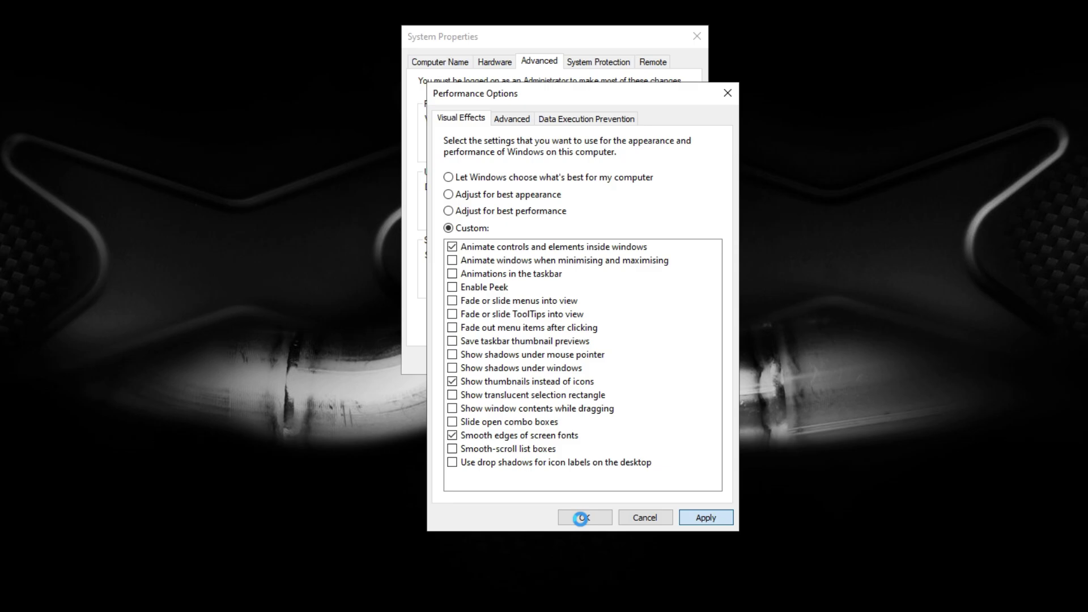
pyautogui.click(581, 518)
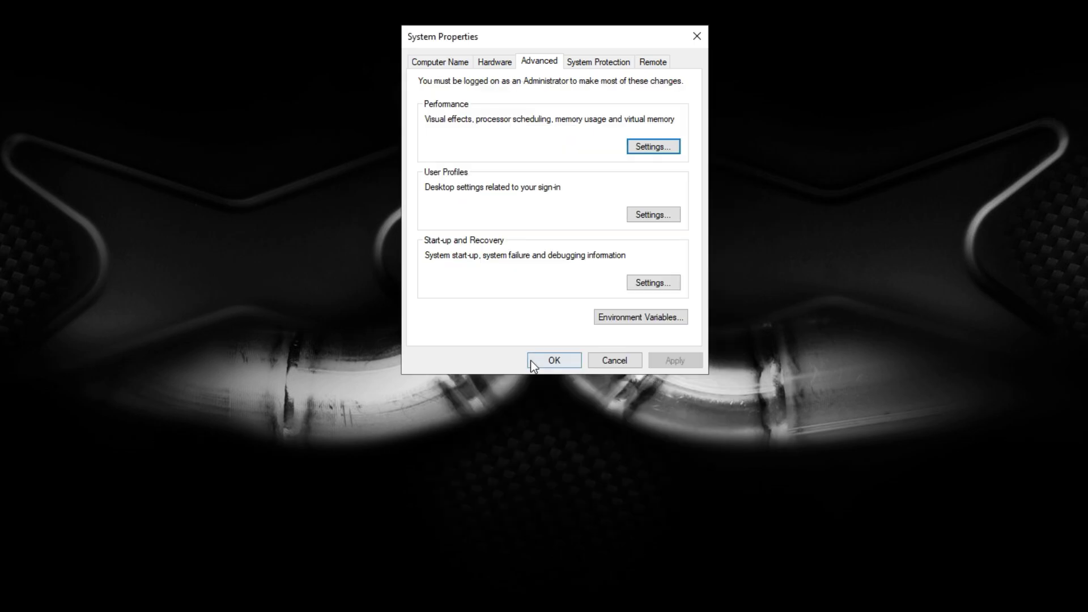
pyautogui.click(533, 362)
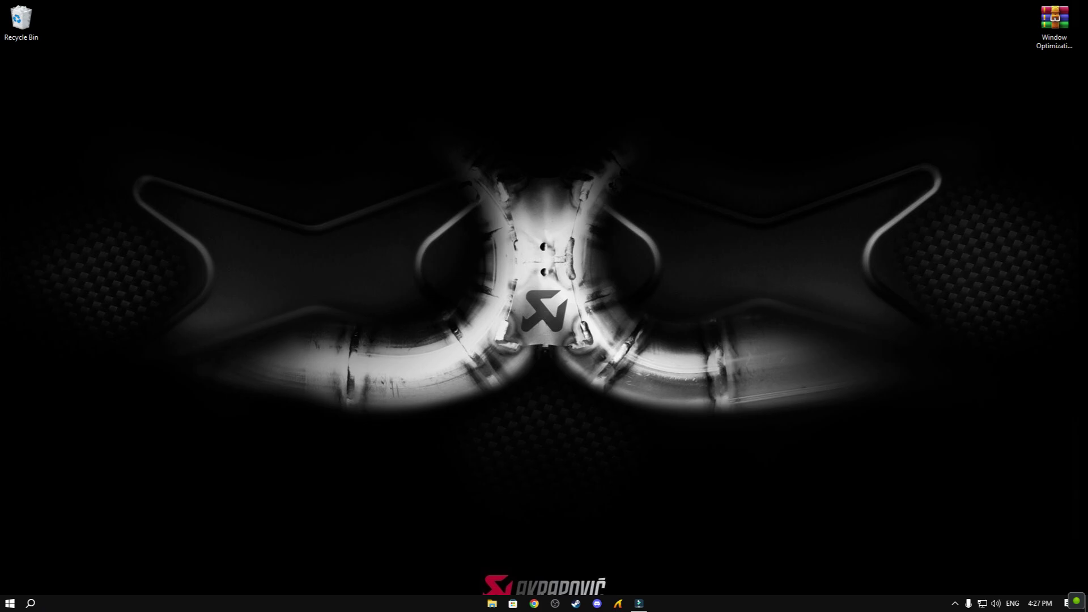
# Step: Search Windows for ser and open the Services console
pyautogui.click(31, 603)
pyautogui.write('ser')
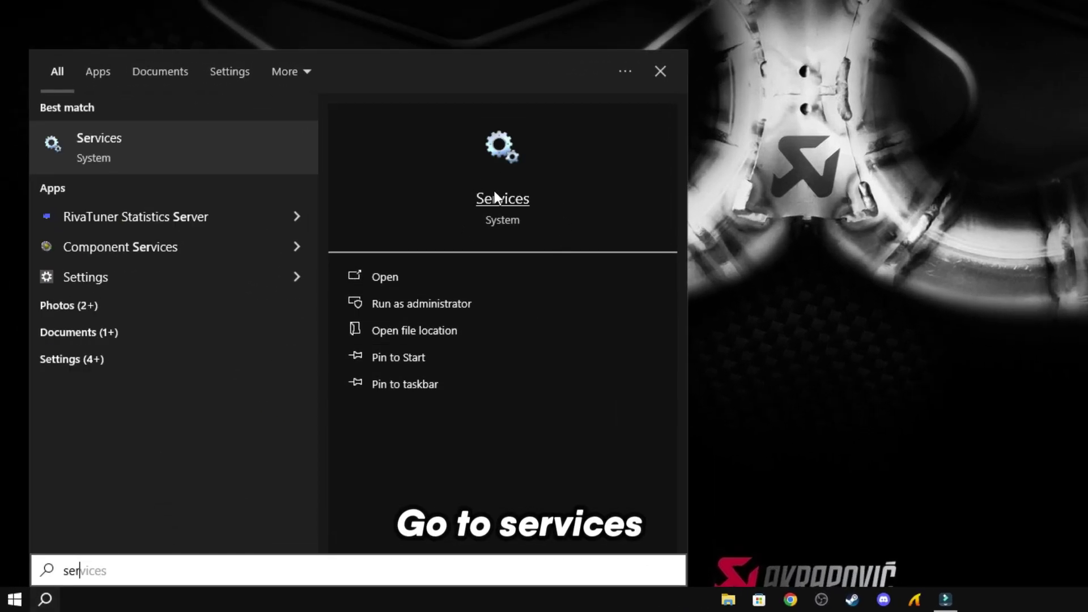
pyautogui.click(635, 276)
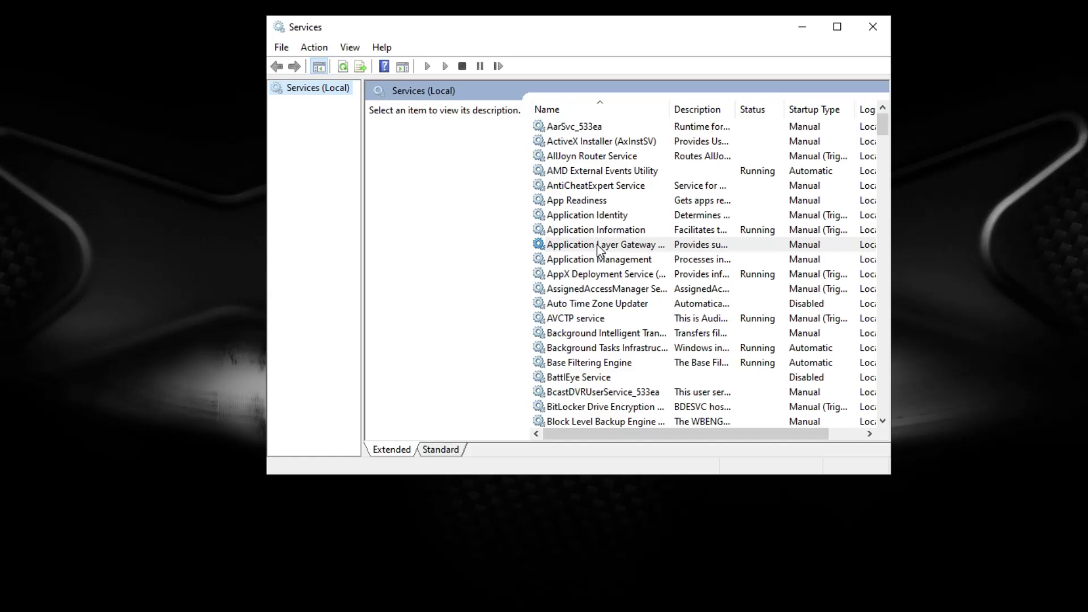
# Step: Set the Fax service's startup type to Disabled and apply the change
pyautogui.click(599, 249)
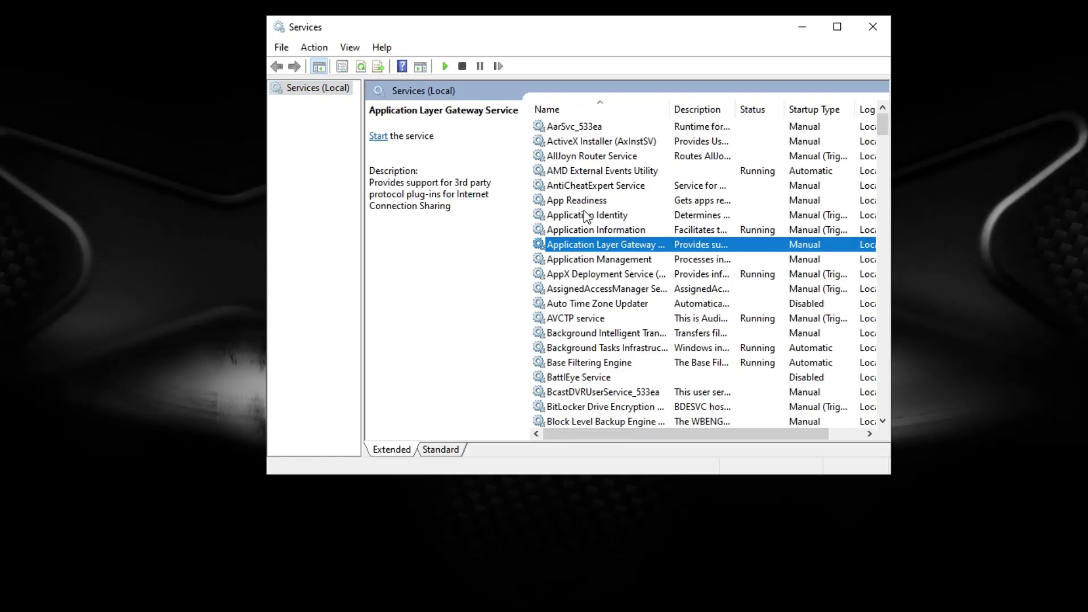
pyautogui.press('f')
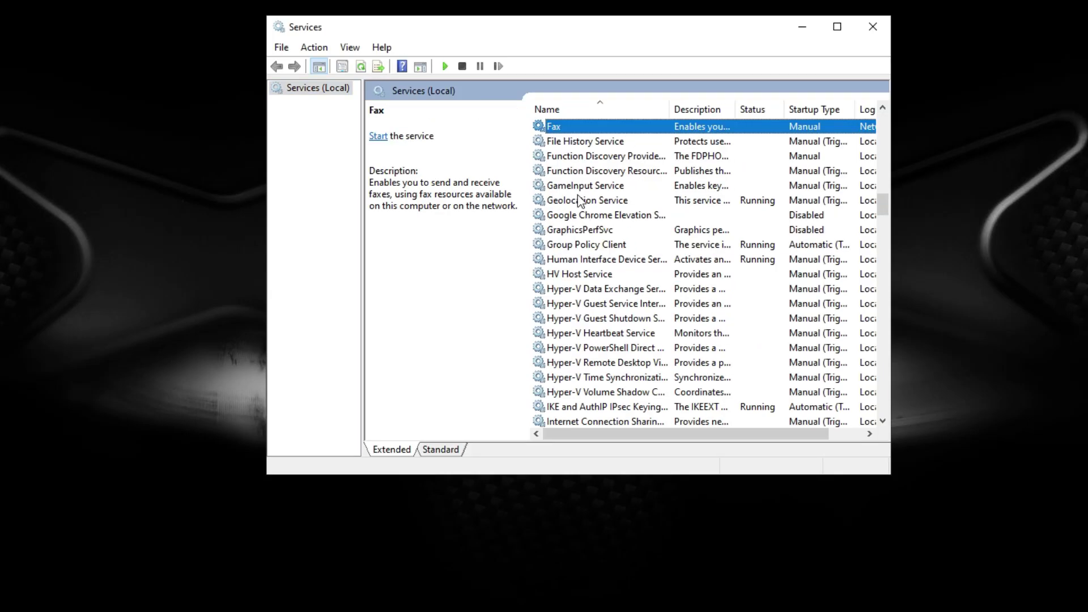
pyautogui.rightClick(557, 132)
pyautogui.click(612, 274)
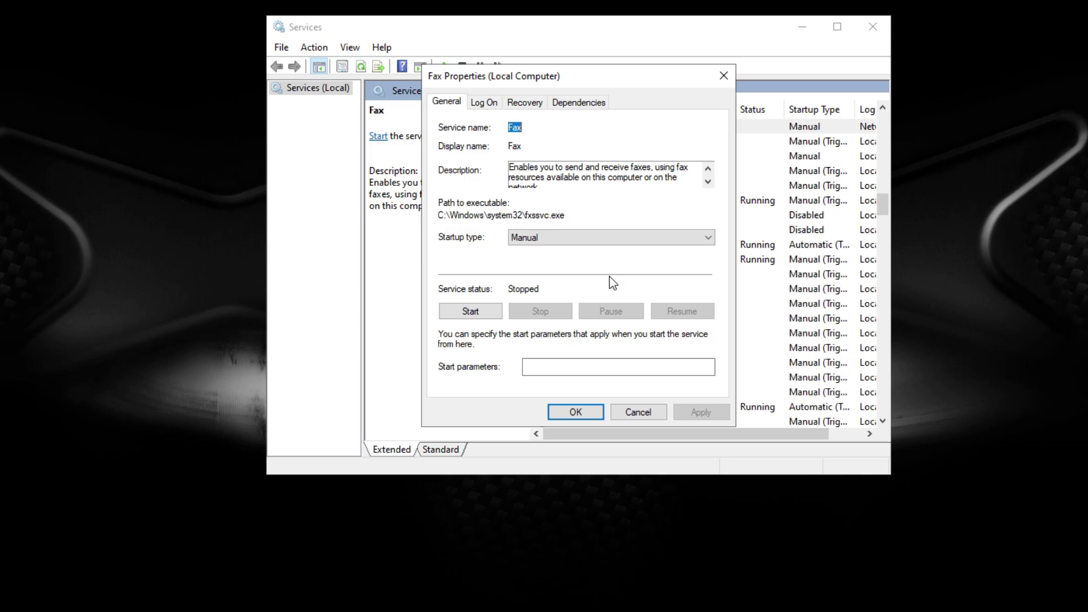
pyautogui.click(546, 242)
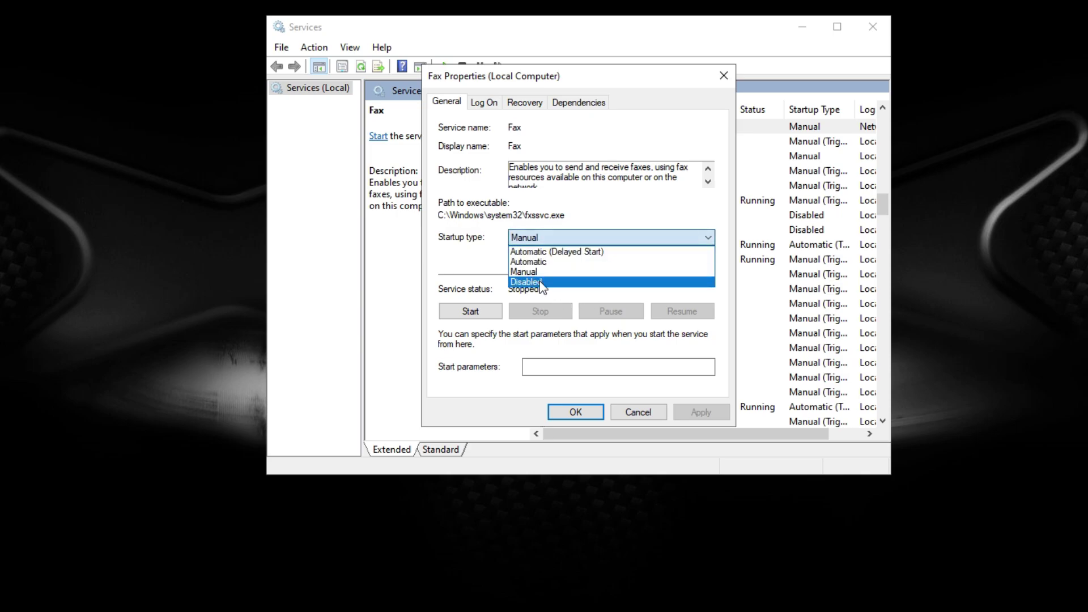
pyautogui.click(542, 282)
pyautogui.click(702, 413)
pyautogui.click(595, 413)
# Step: Find WalletService in the services list, set its startup type to Disabled, and apply the change
pyautogui.click(623, 259)
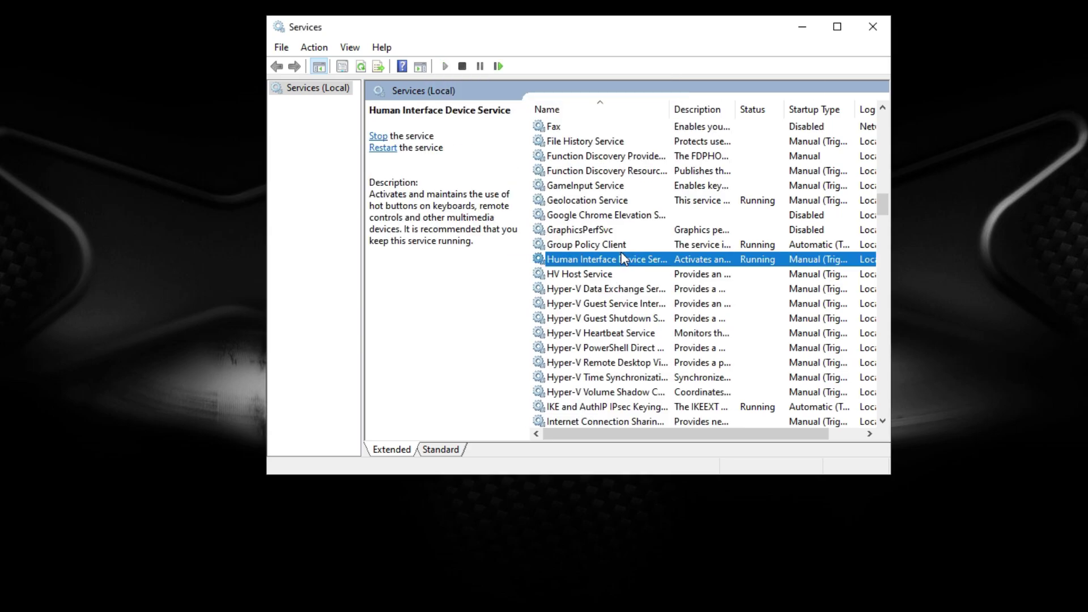
pyautogui.press('w')
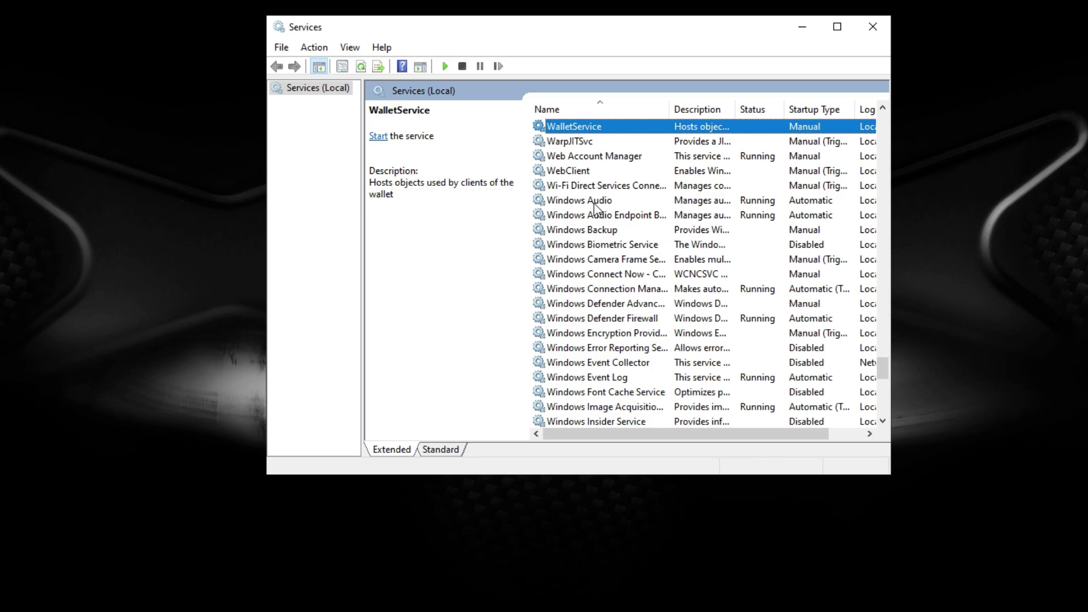
pyautogui.rightClick(569, 129)
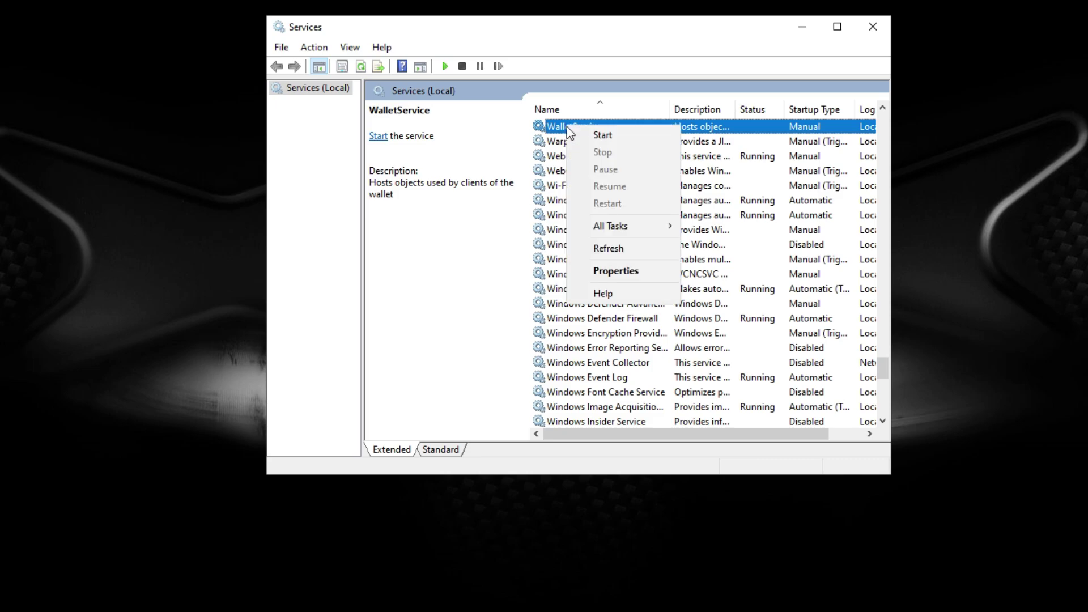
pyautogui.click(614, 272)
pyautogui.click(574, 241)
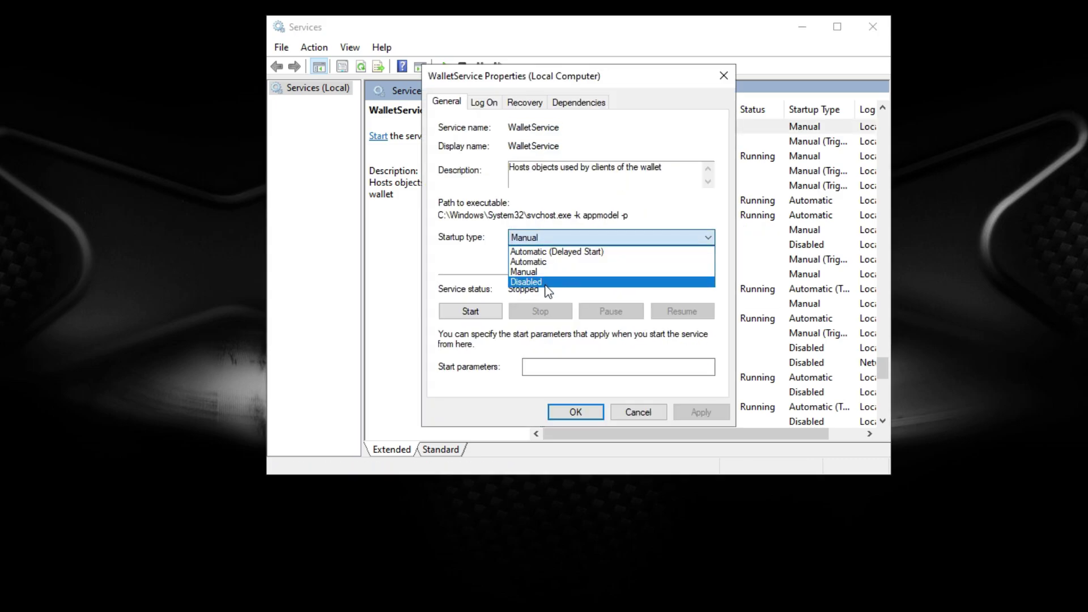
pyautogui.click(536, 283)
pyautogui.click(700, 412)
pyautogui.click(589, 413)
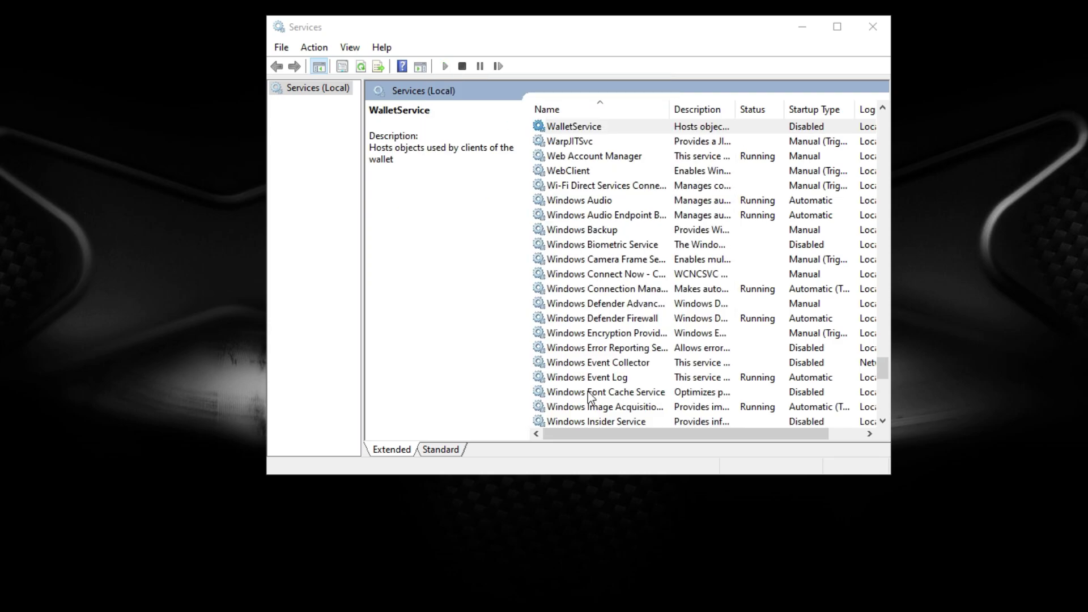
# Step: Make sure the Windows Insider Service's startup type is Disabled, and close the Services console
pyautogui.scroll(-1, 591, 320)
pyautogui.click(588, 378)
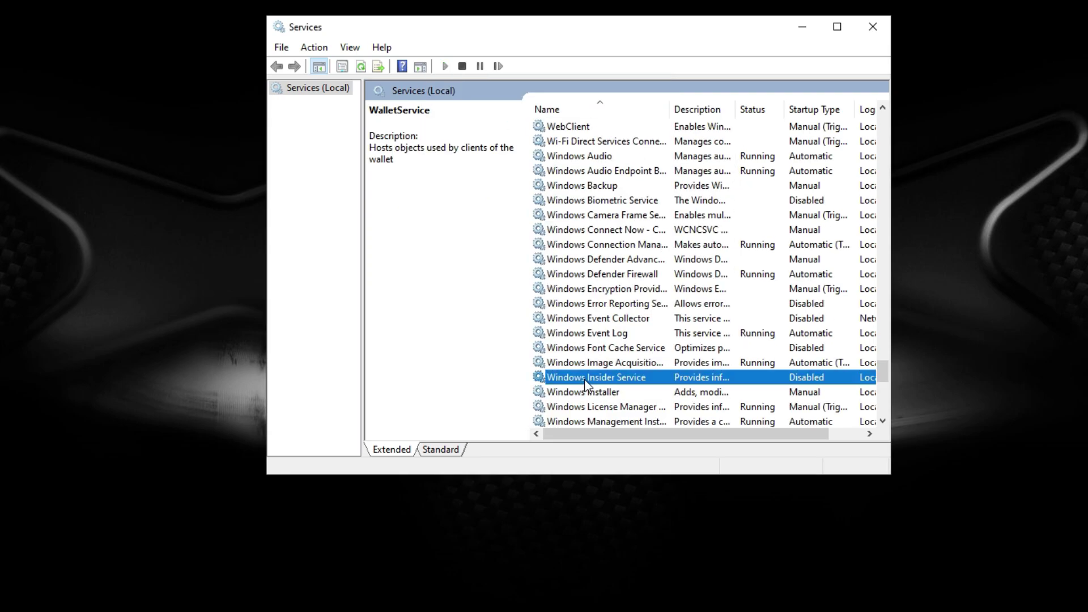
pyautogui.rightClick(587, 381)
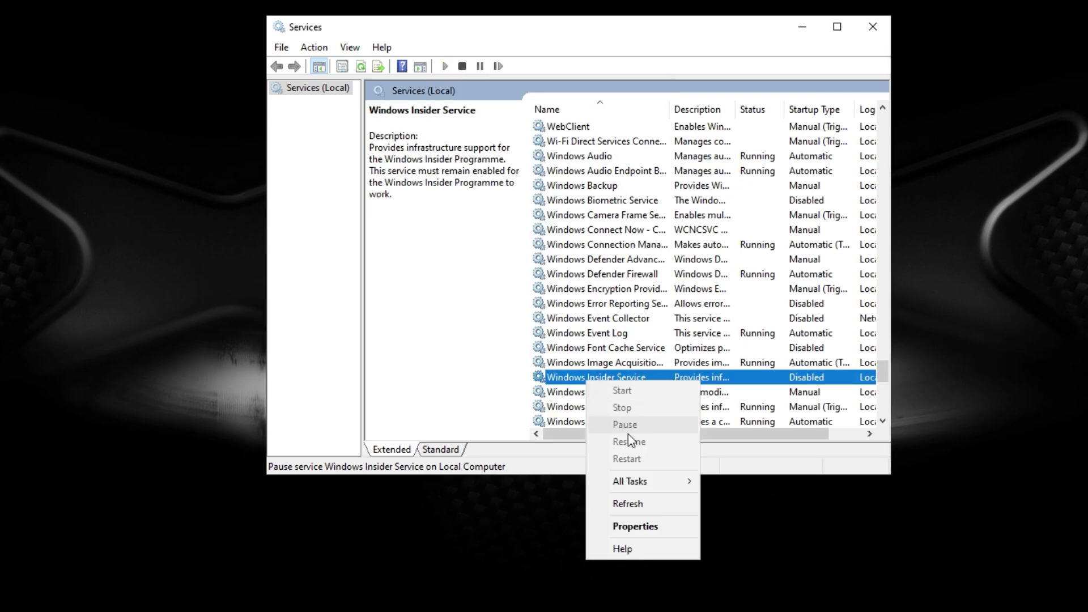
pyautogui.click(641, 528)
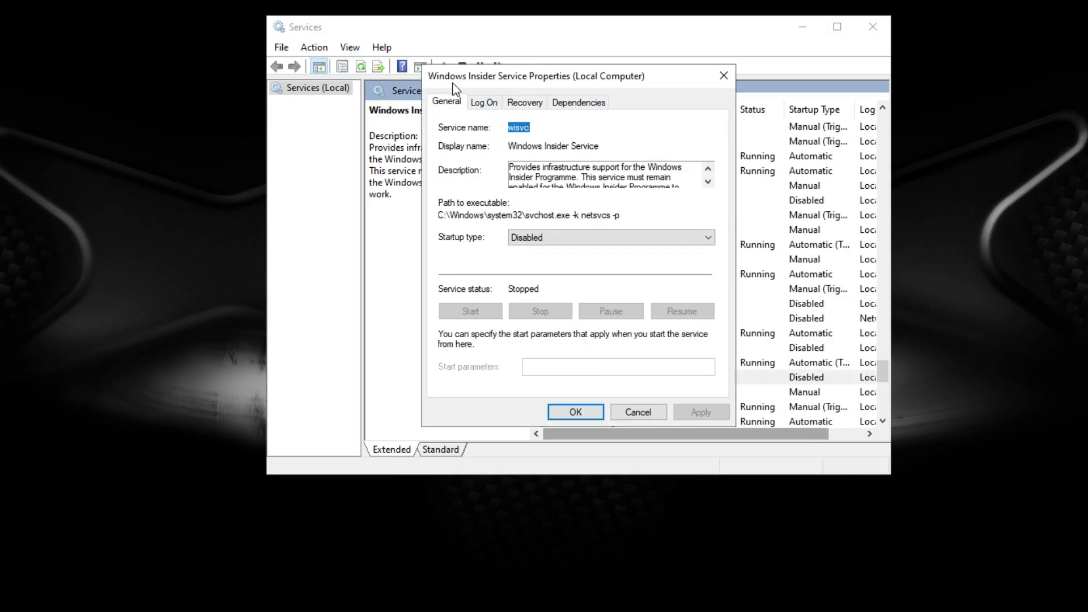
pyautogui.click(566, 241)
pyautogui.click(539, 282)
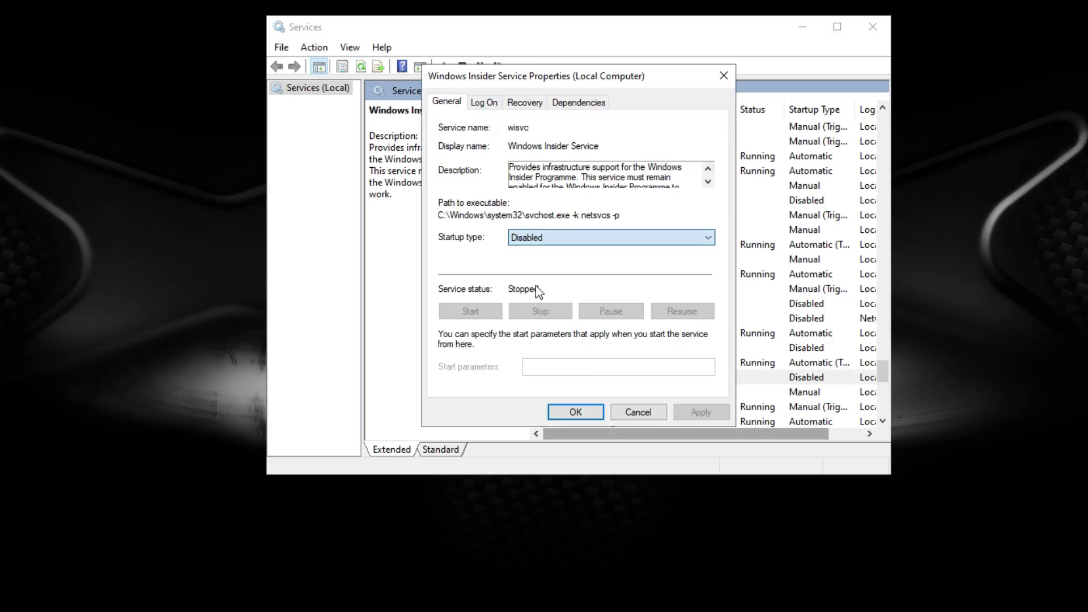
pyautogui.click(702, 421)
pyautogui.click(644, 413)
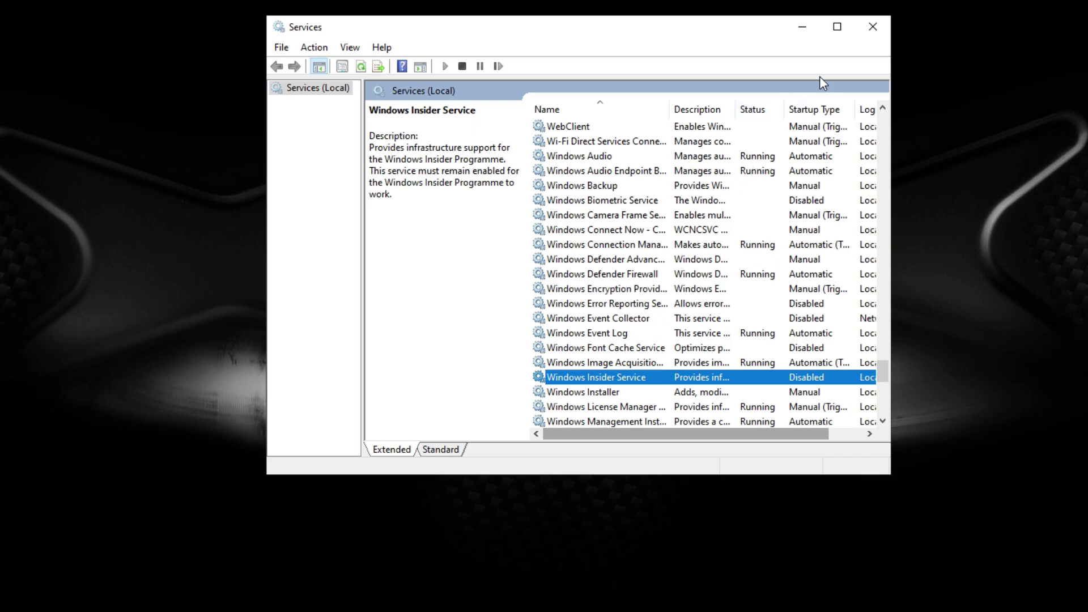
pyautogui.click(871, 33)
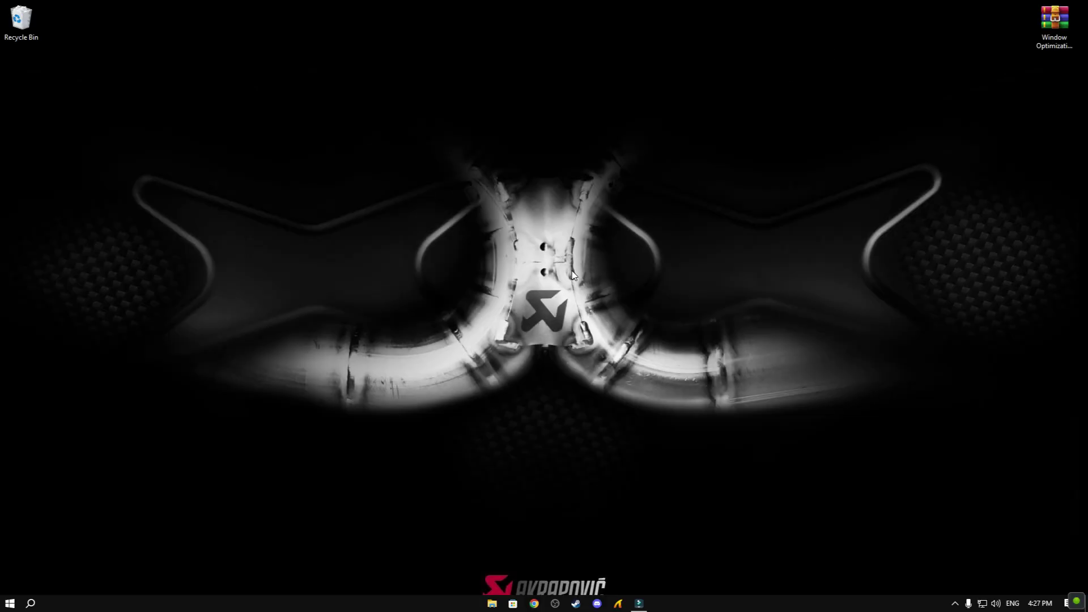
# Step: Open Command Prompt as administrator and run DISM /Online /Cleanup-image /CheckHealth
pyautogui.click(43, 606)
pyautogui.write('cm')
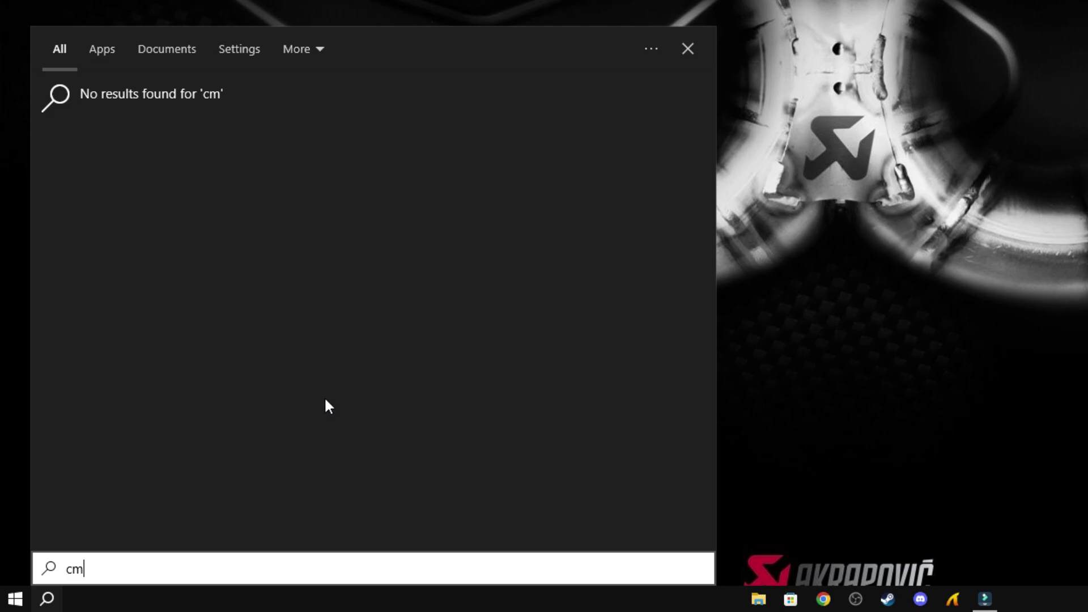
pyautogui.write('d')
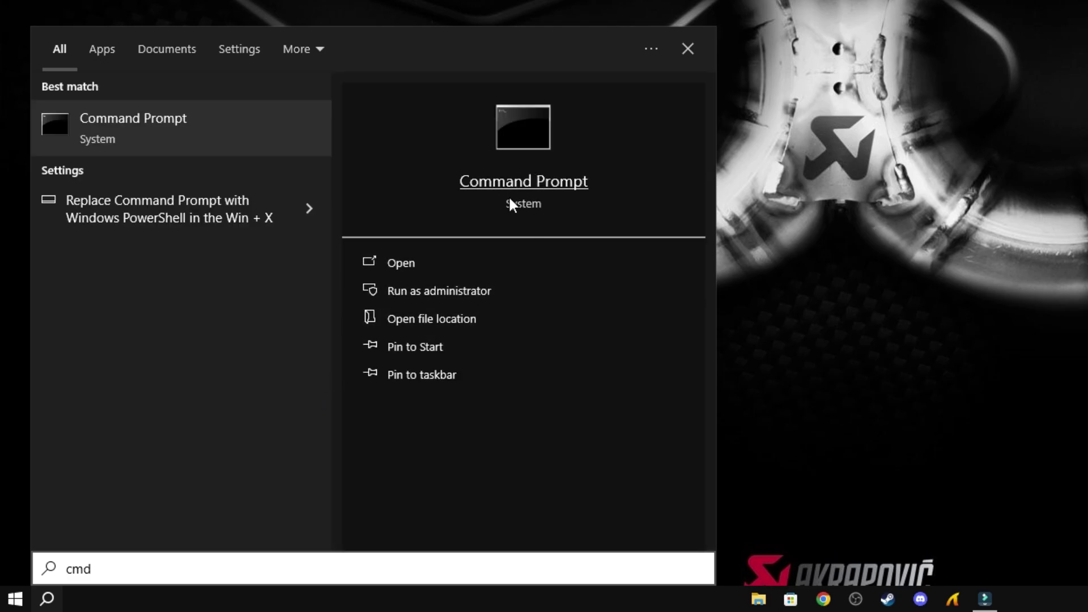
pyautogui.click(490, 289)
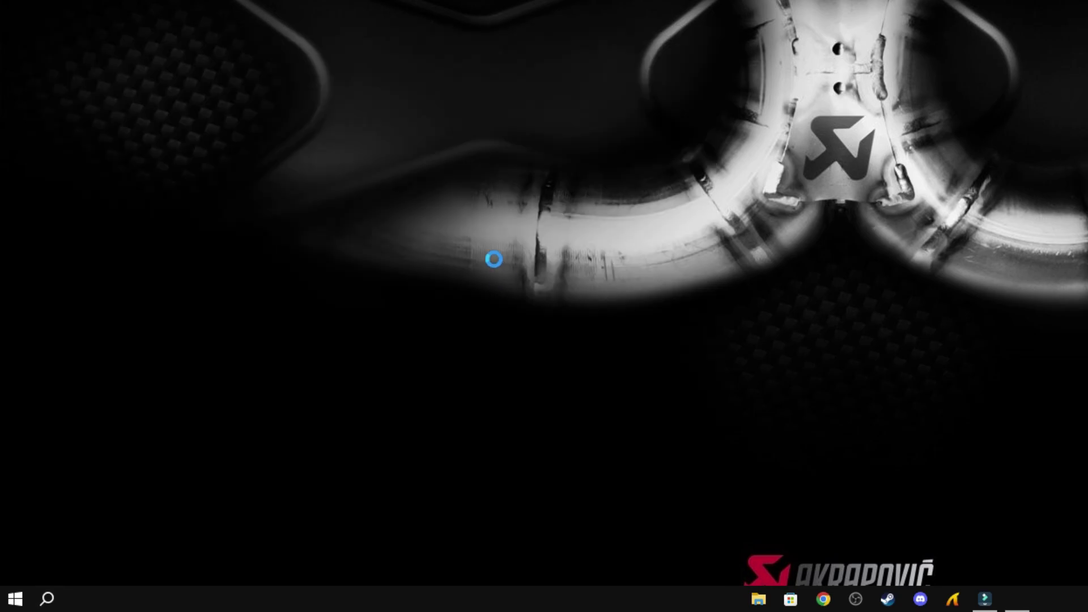
pyautogui.click(459, 369)
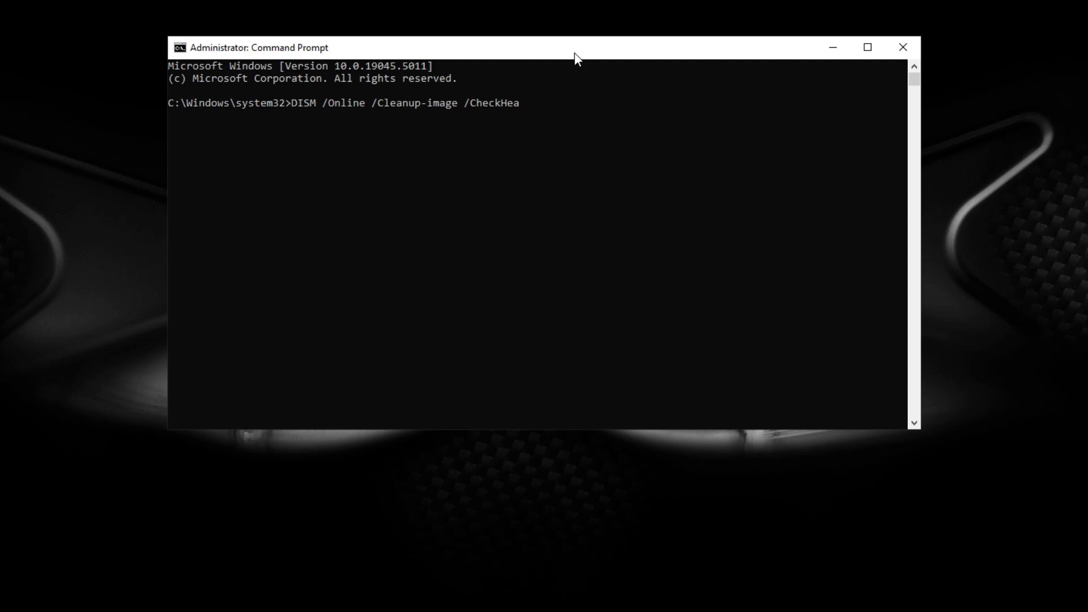
pyautogui.press('Return')
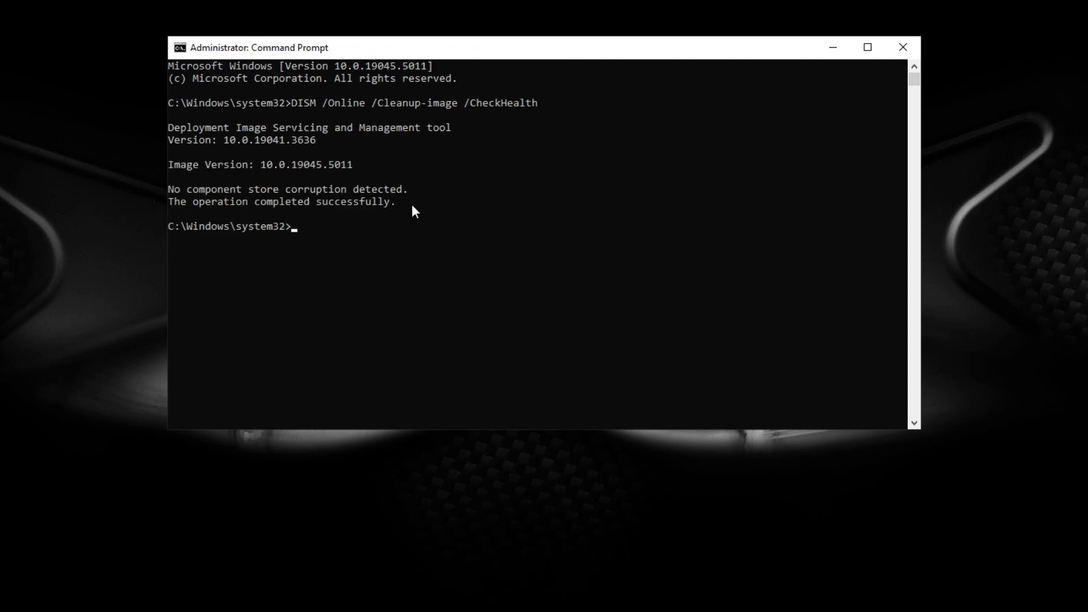
pyautogui.moveTo(413, 206); pyautogui.dragTo(139, 207)
pyautogui.click(448, 204)
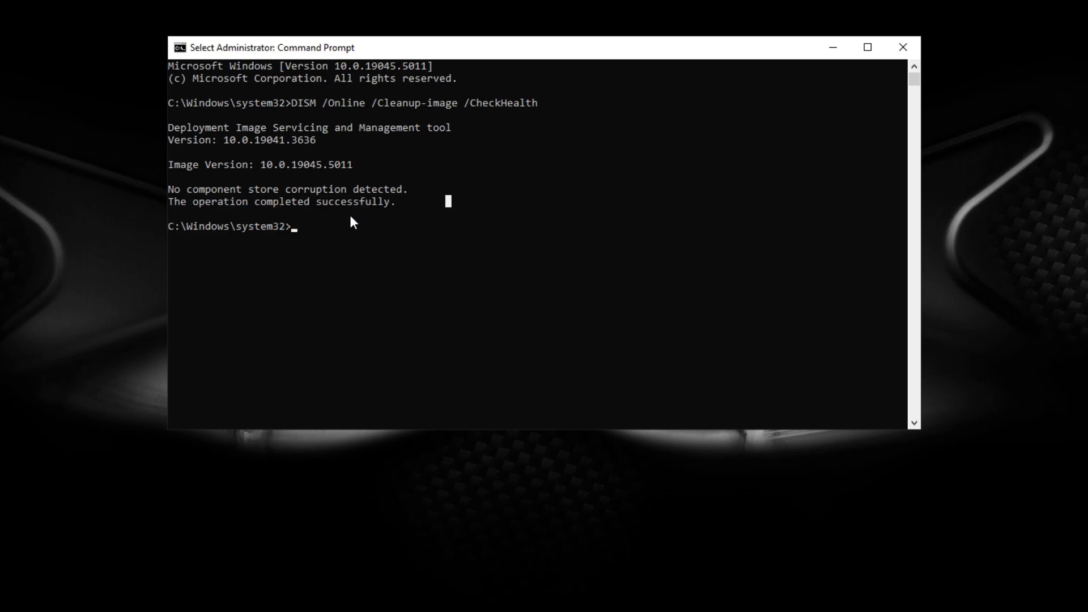
pyautogui.click(315, 227)
pyautogui.press('Escape')
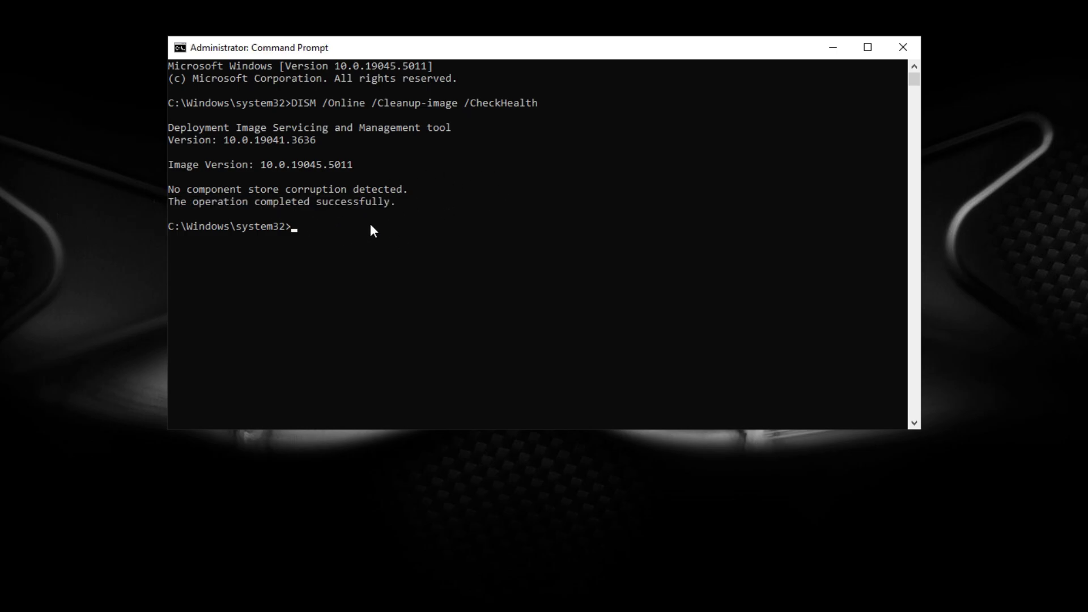
# Step: Close the finished Command Prompt window and open a new Command Prompt as administrator
pyautogui.press('Return')
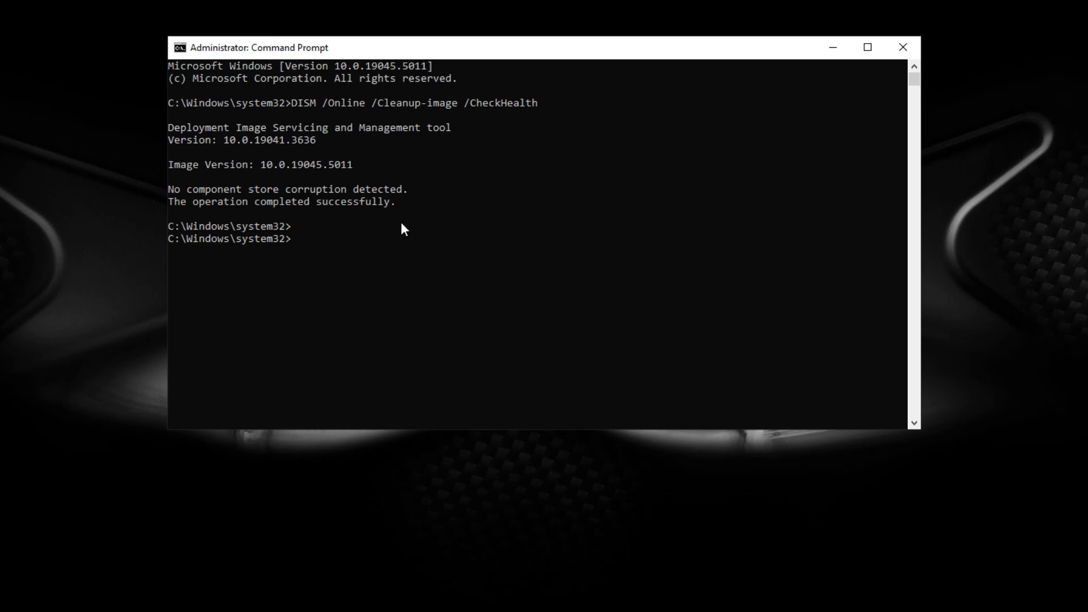
pyautogui.click(898, 47)
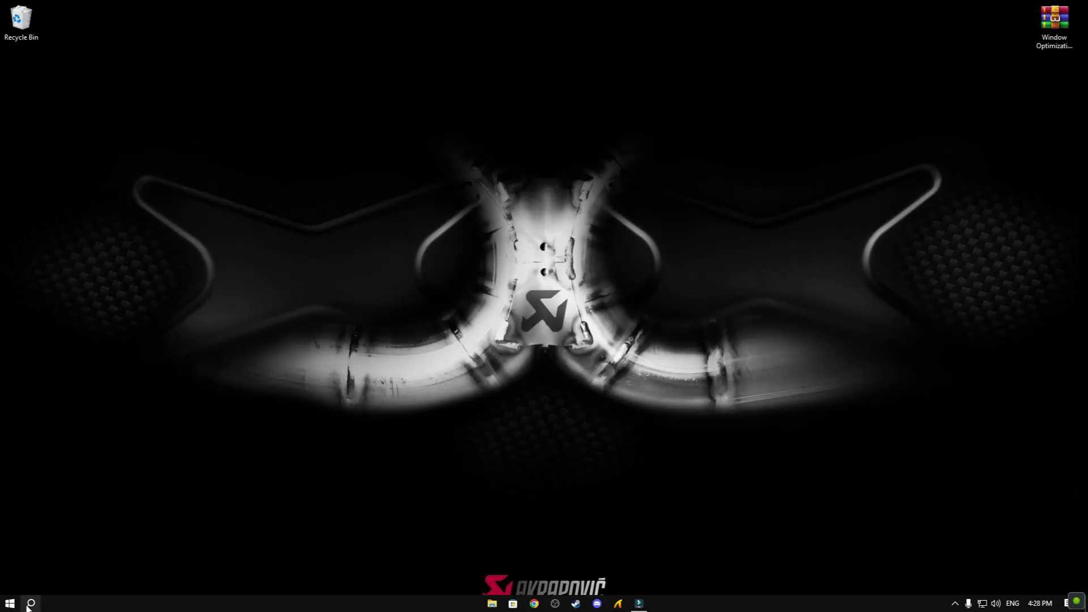
pyautogui.click(30, 603)
pyautogui.write('cm')
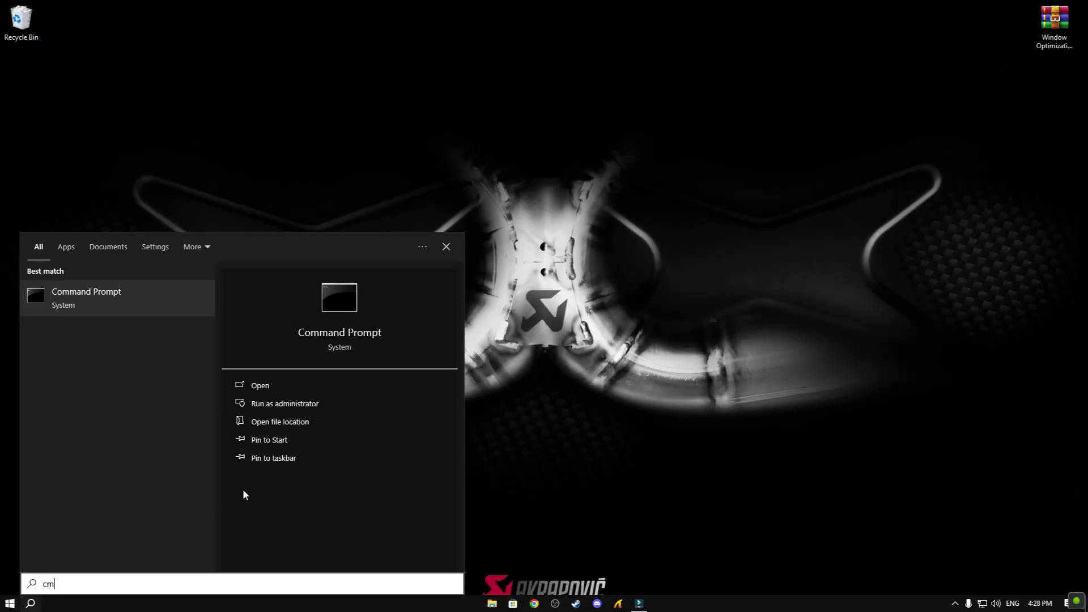
pyautogui.click(309, 405)
pyautogui.click(509, 369)
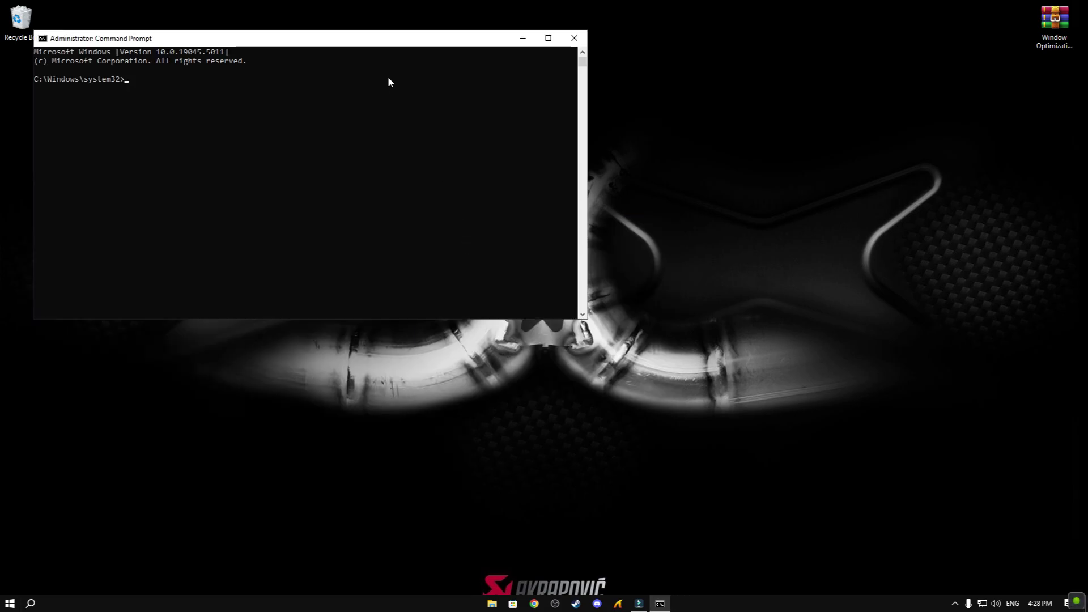
# Step: Run sfc /scannow to scan and repair system files, and close the Command Prompt when the scan is complete
pyautogui.moveTo(385, 38); pyautogui.dragTo(652, 85)
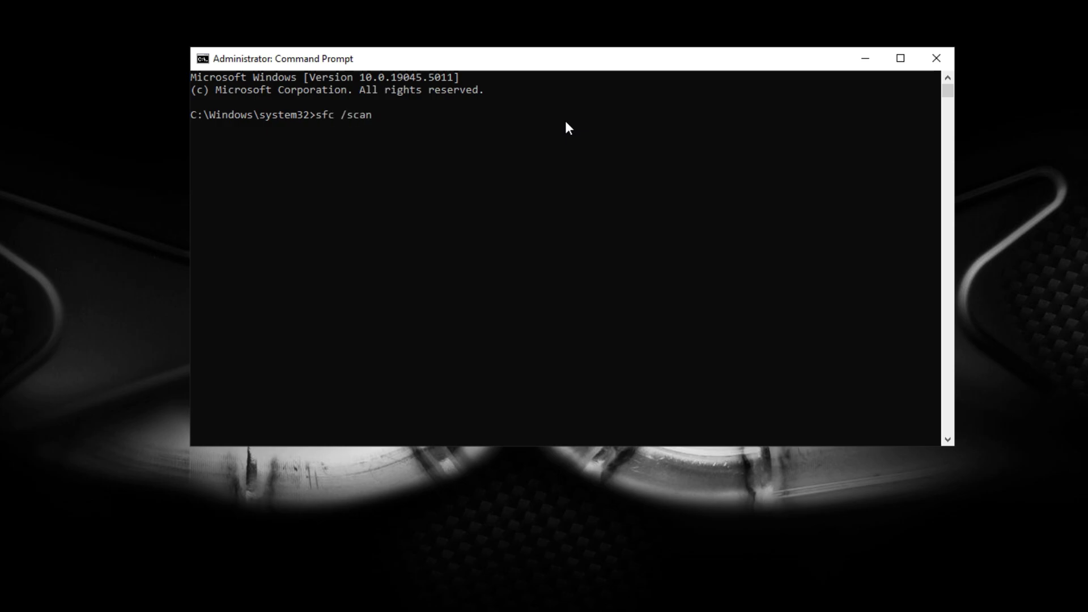
pyautogui.write('sfc /scannow')
pyautogui.press('Return')
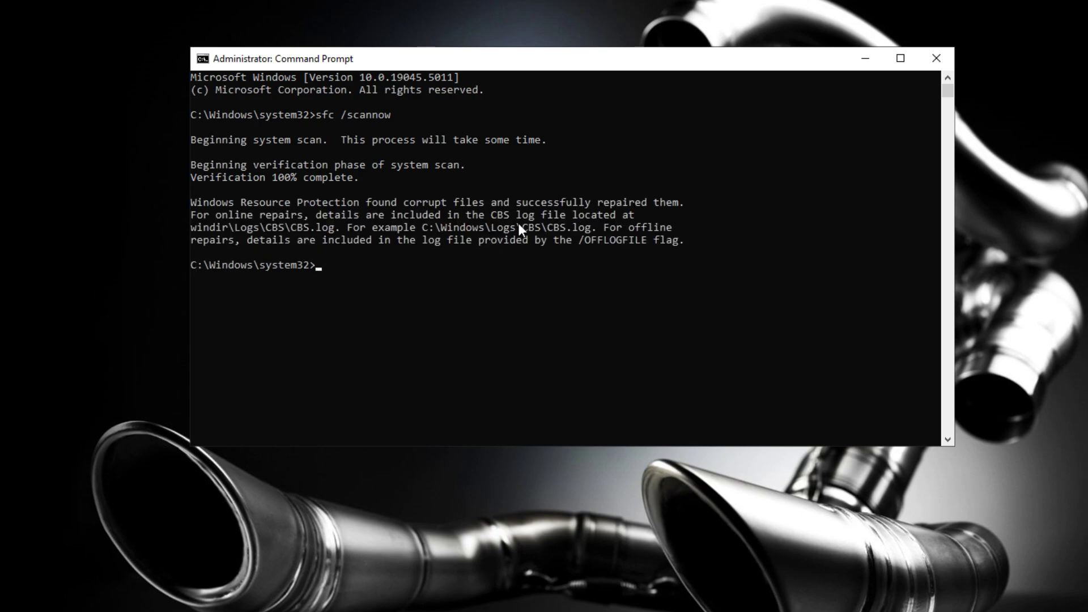
pyautogui.moveTo(487, 203); pyautogui.dragTo(592, 206)
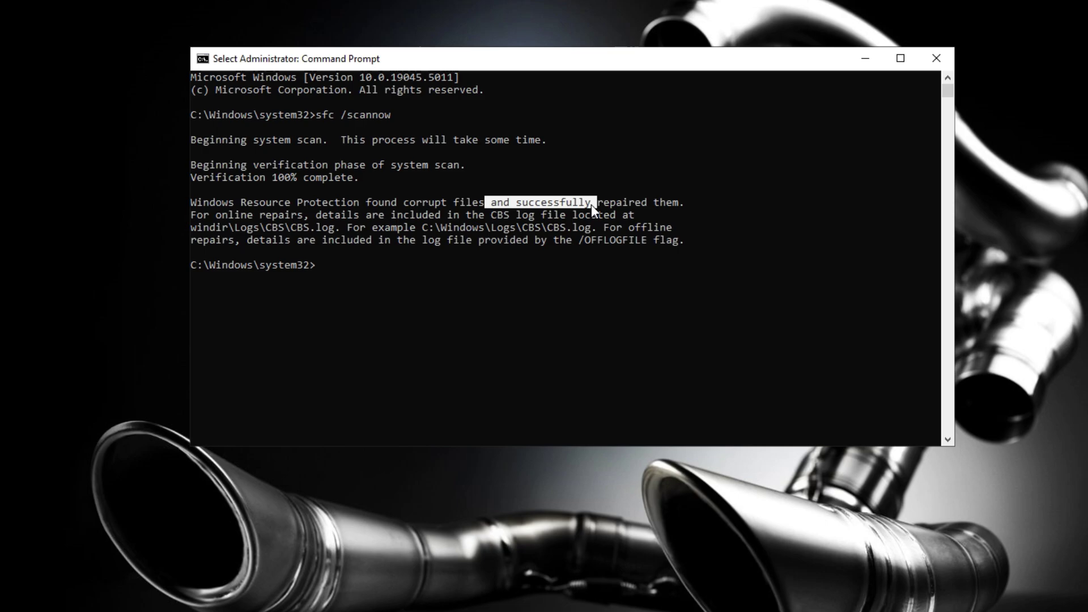
pyautogui.click(935, 53)
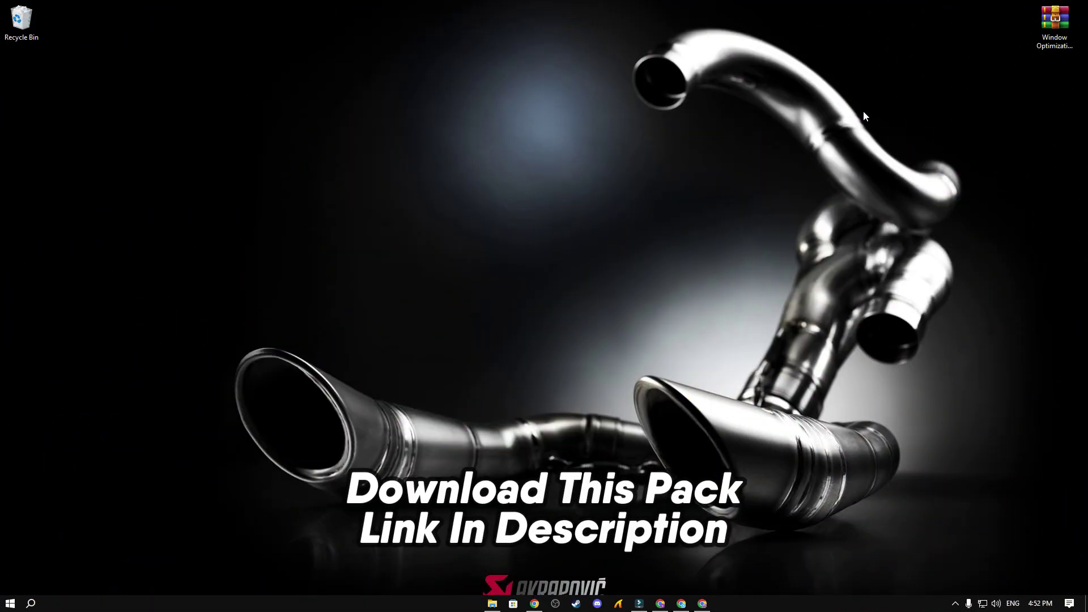
# Step: Extract the Window Optimization Tool archive onto the desktop and open the extracted folder
pyautogui.moveTo(1055, 23); pyautogui.dragTo(593, 137)
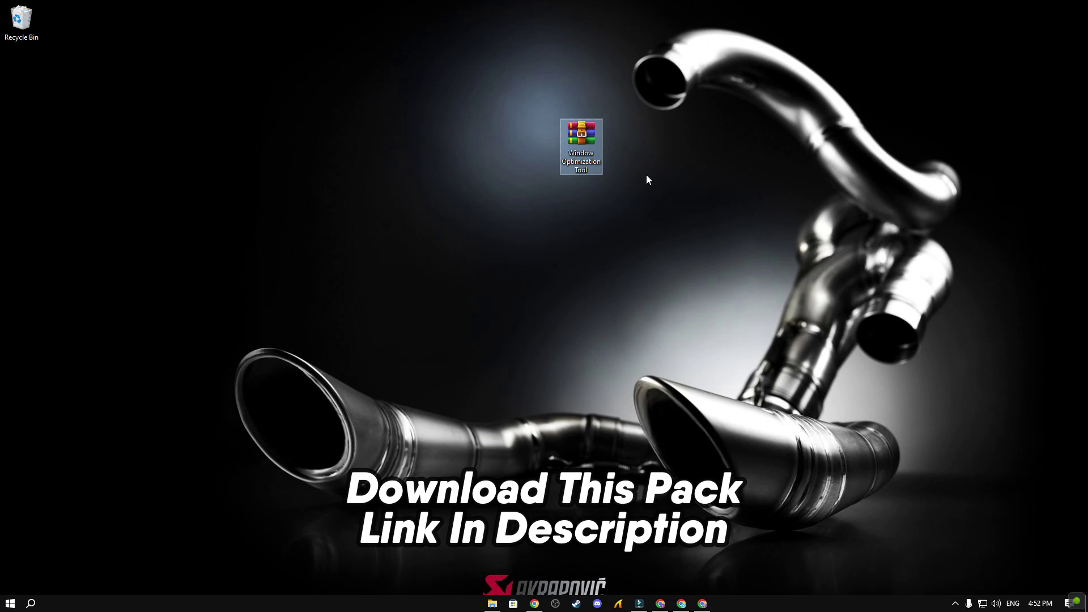
pyautogui.rightClick(591, 142)
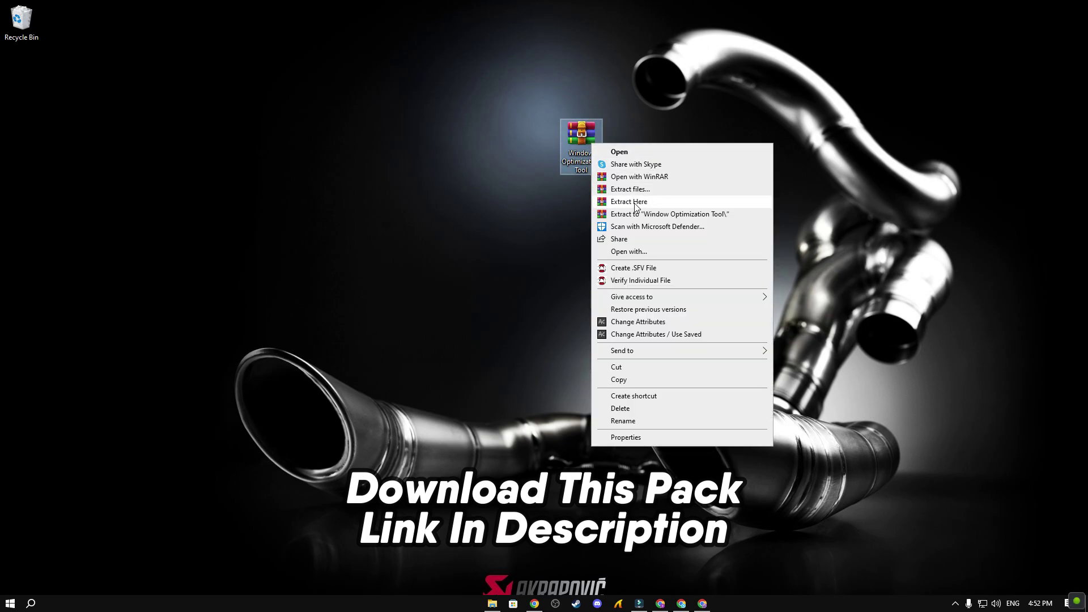
pyautogui.click(357, 197)
pyautogui.moveTo(22, 79); pyautogui.dragTo(517, 140)
pyautogui.rightClick(496, 140)
pyautogui.click(519, 148)
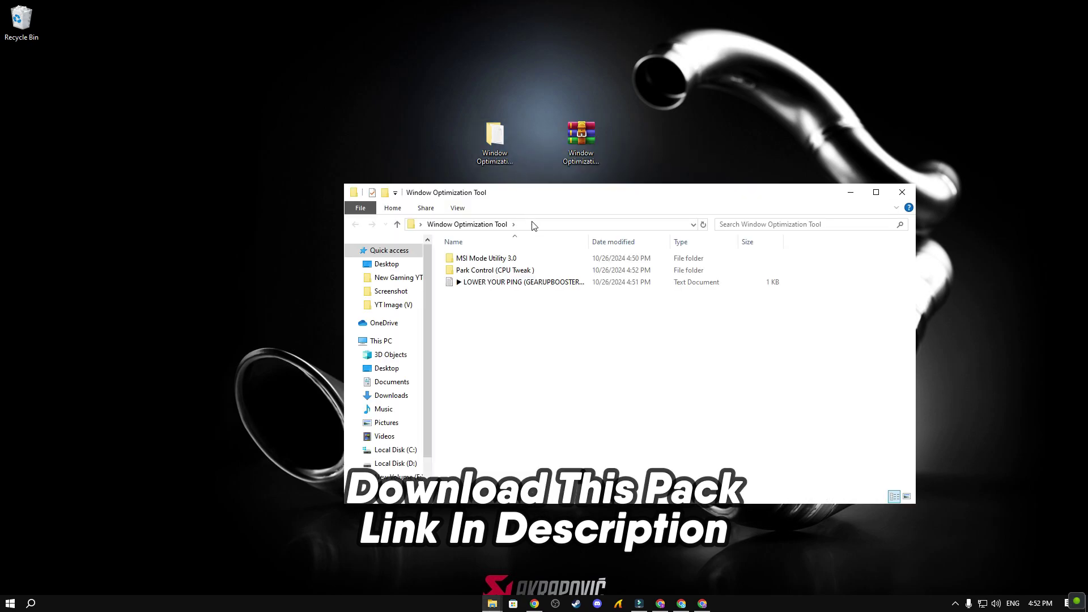
# Step: Open the MSI Mode Utility 3.0 folder and run the MSI Mode Utility 3.0 application as administrator
pyautogui.moveTo(572, 308); pyautogui.dragTo(469, 269)
pyautogui.click(504, 304)
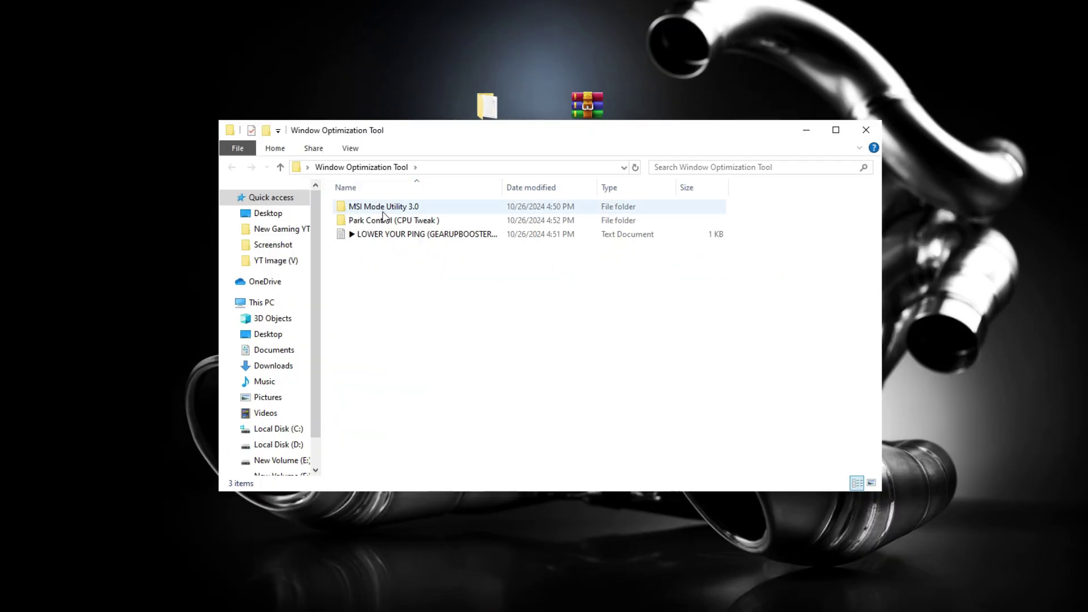
pyautogui.rightClick(383, 212)
pyautogui.click(418, 221)
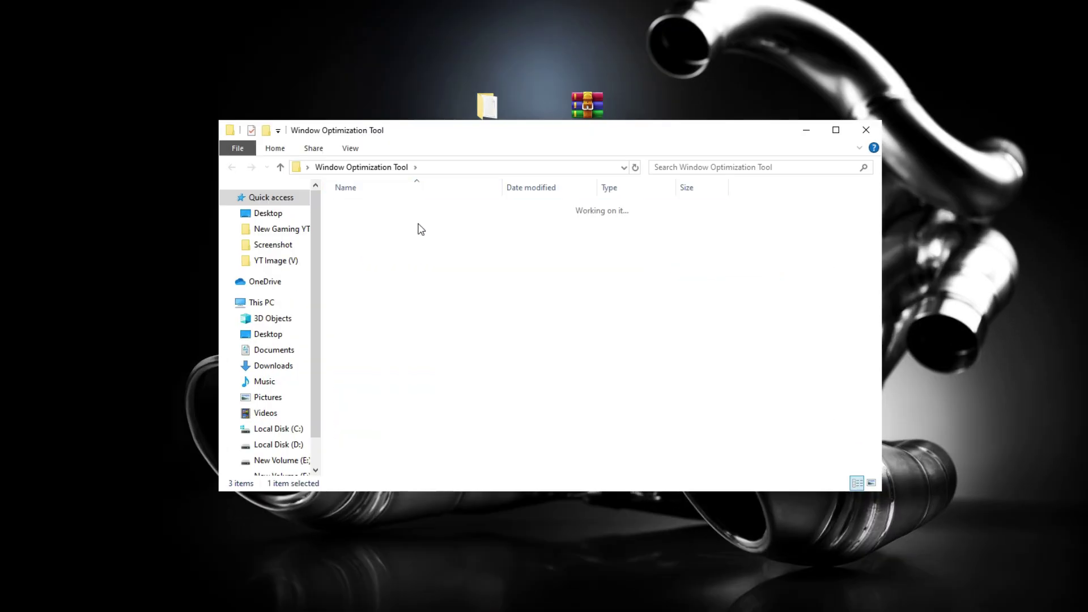
pyautogui.moveTo(459, 260); pyautogui.dragTo(362, 207)
pyautogui.rightClick(362, 206)
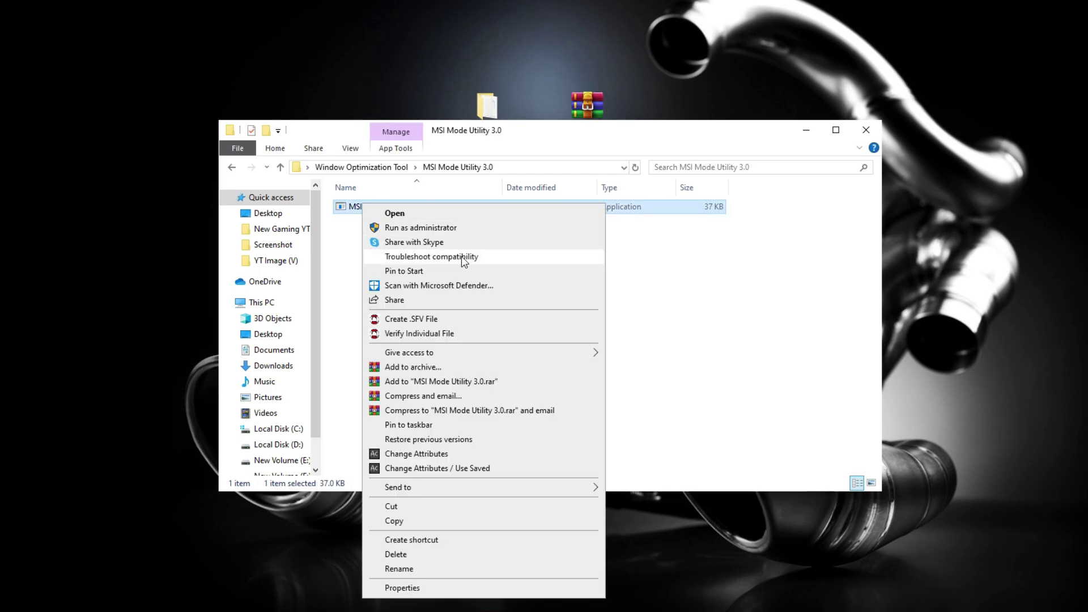
pyautogui.click(434, 227)
pyautogui.click(515, 424)
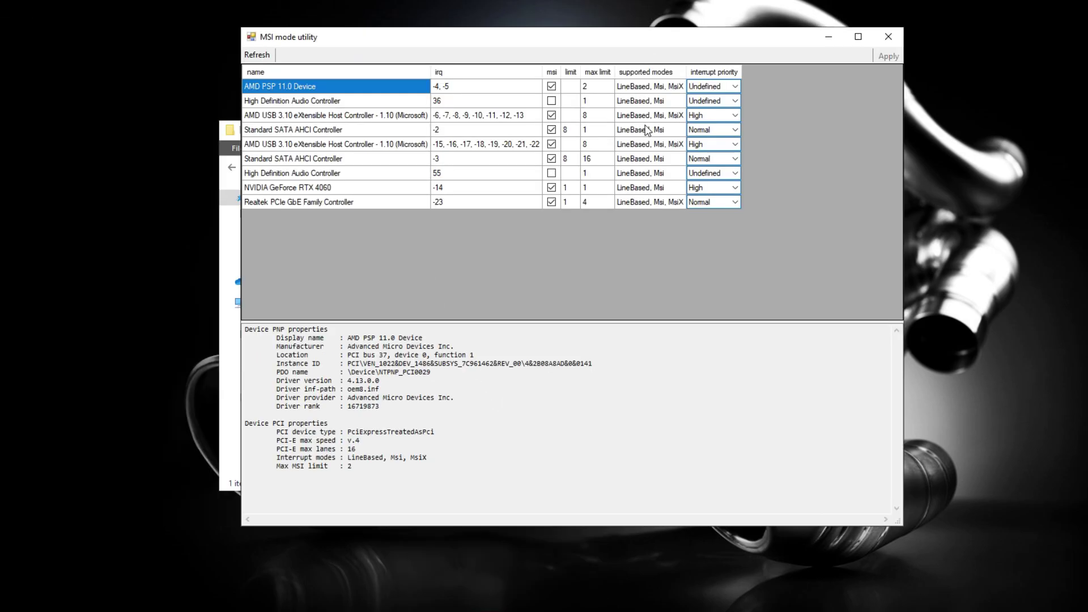
# Step: Set the first AMD USB 3.10 eXtensible Host Controller's interrupt priority to High and make sure its MSI mode is enabled
pyautogui.click(283, 102)
pyautogui.click(321, 117)
pyautogui.click(735, 116)
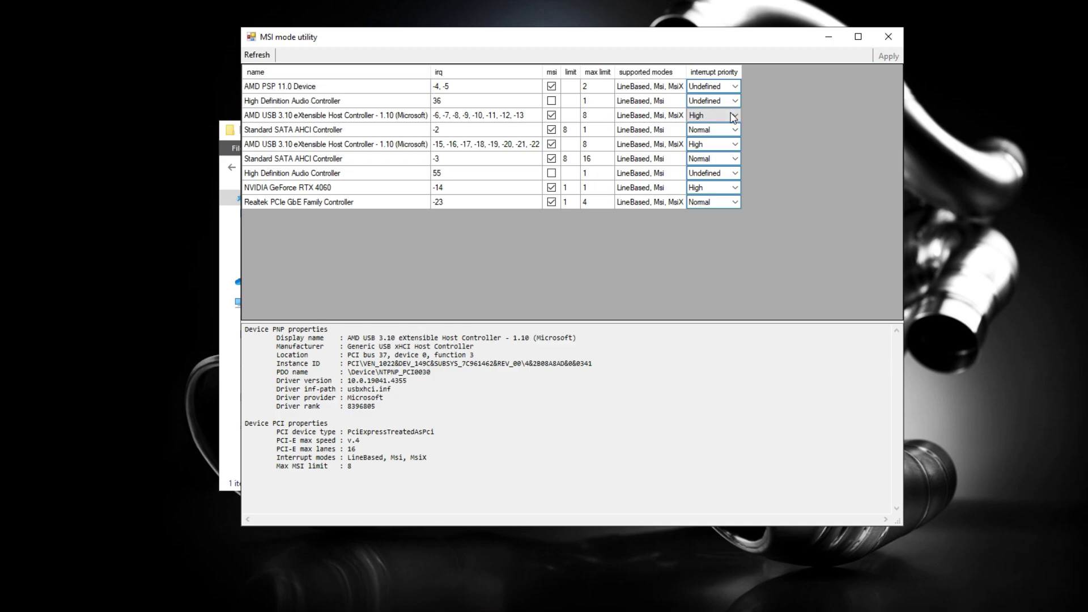
pyautogui.click(701, 153)
pyautogui.doubleClick(553, 119)
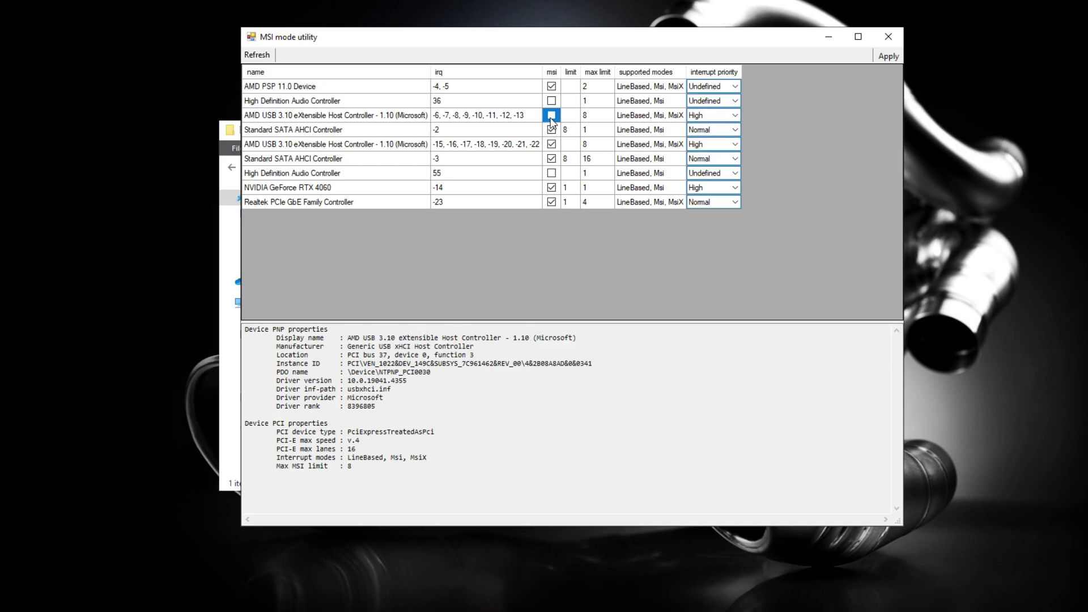
pyautogui.click(1016, 63)
# Step: Set the second AMD USB 3.10 eXtensible Host Controller's interrupt priority to High
pyautogui.click(309, 146)
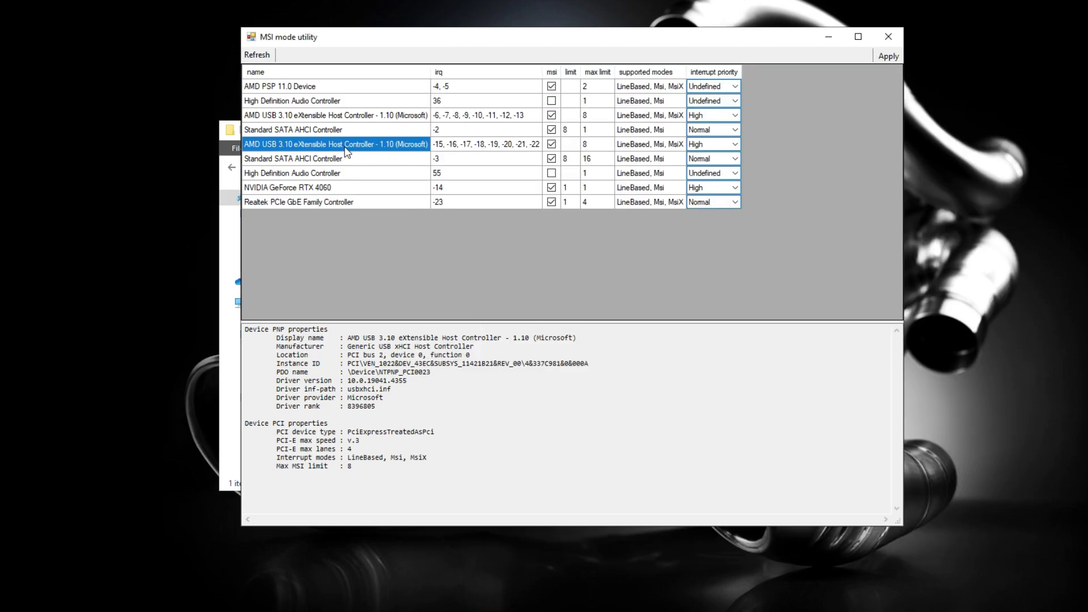
pyautogui.click(736, 144)
pyautogui.click(697, 183)
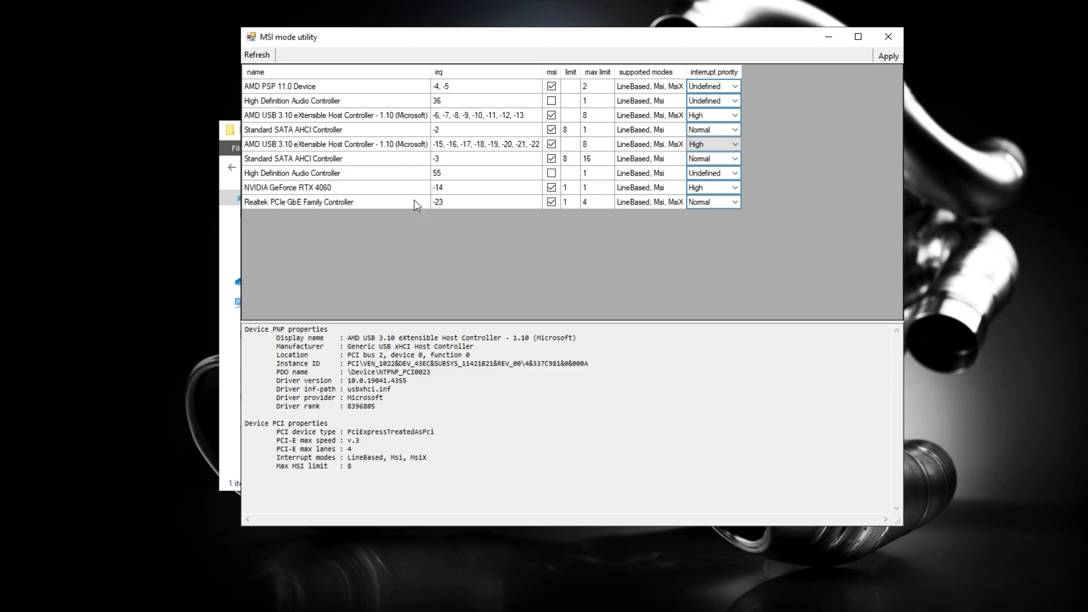
# Step: Set the NVIDIA GeForce RTX 4060's interrupt priority to High and close the MSI mode utility
pyautogui.click(270, 191)
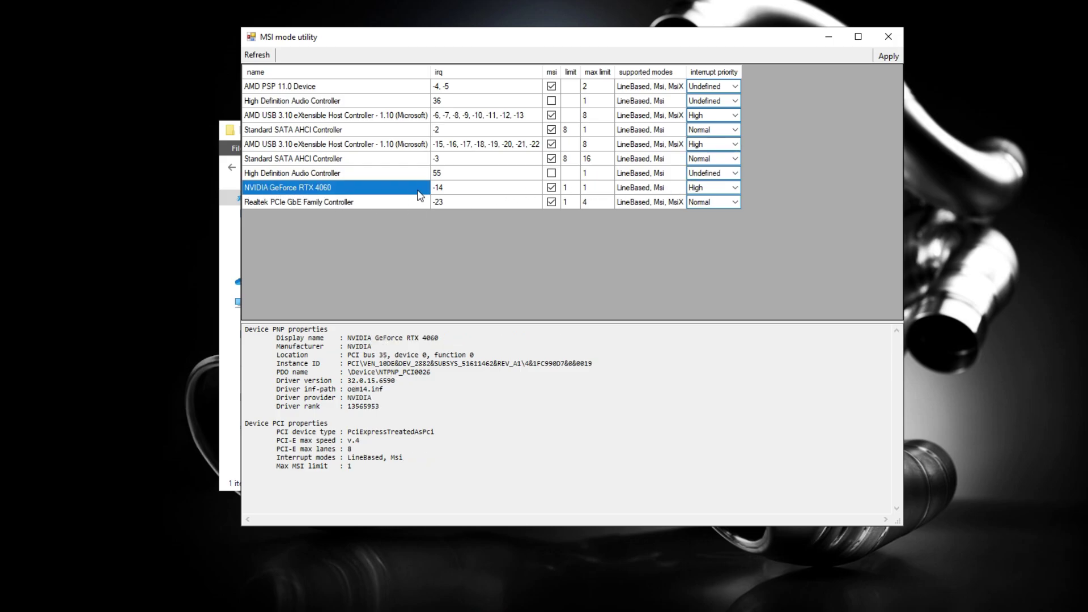
pyautogui.click(735, 187)
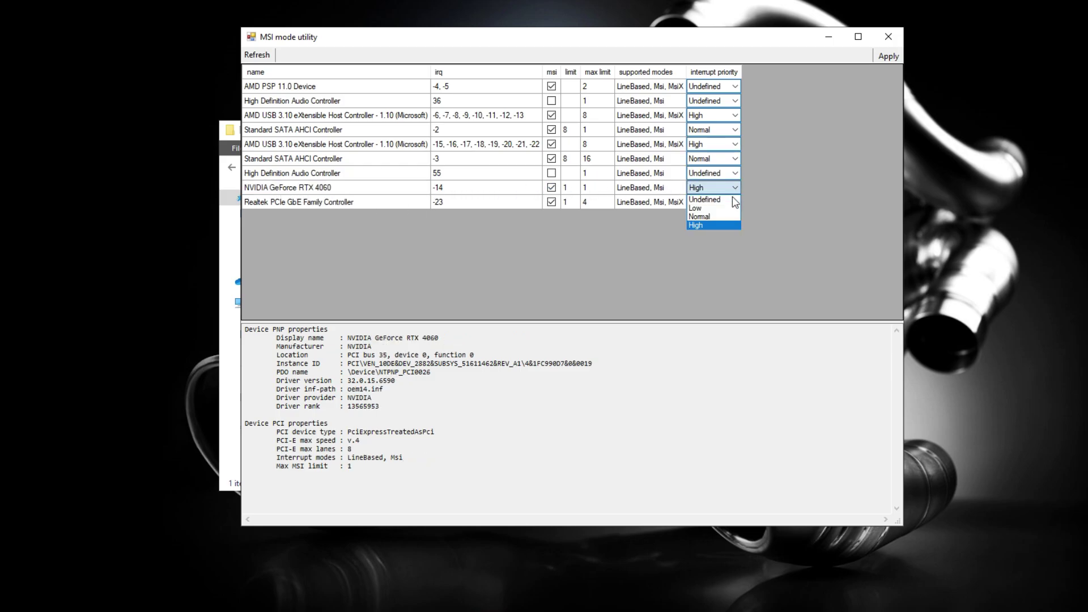
pyautogui.click(695, 225)
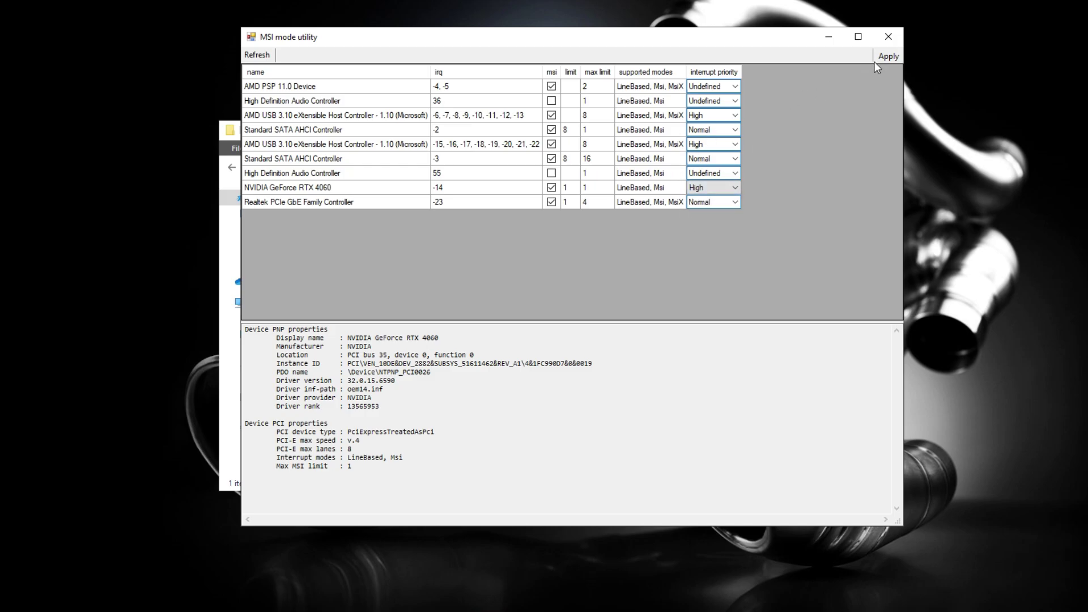
pyautogui.click(889, 36)
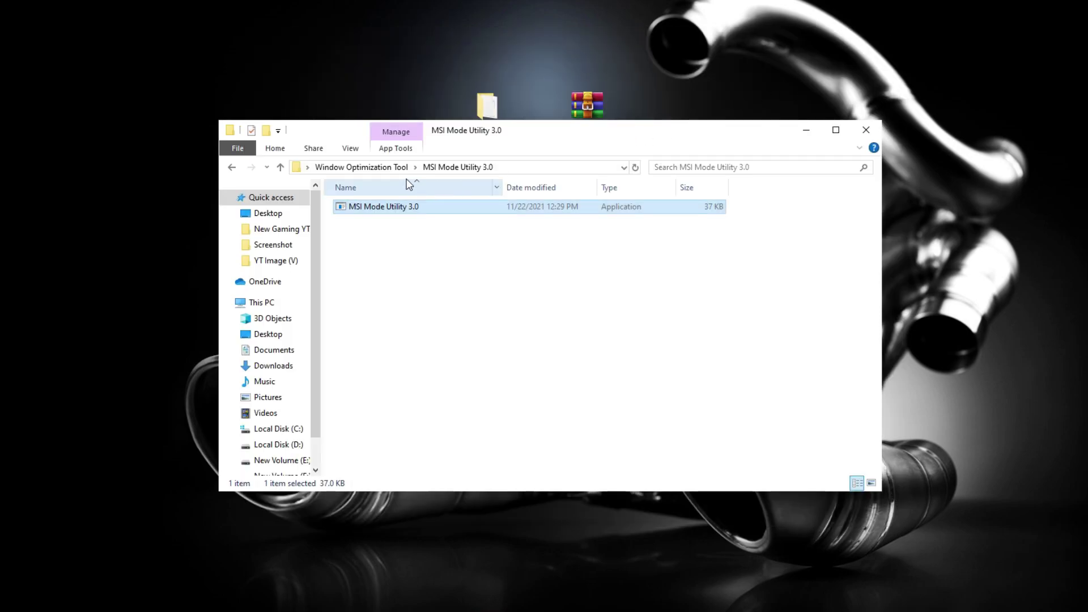
# Step: Open the Park Control (CPU Tweak) folder and run parkcontrolsetup64 as administrator, allowing it to make changes
pyautogui.click(348, 167)
pyautogui.rightClick(363, 225)
pyautogui.click(375, 225)
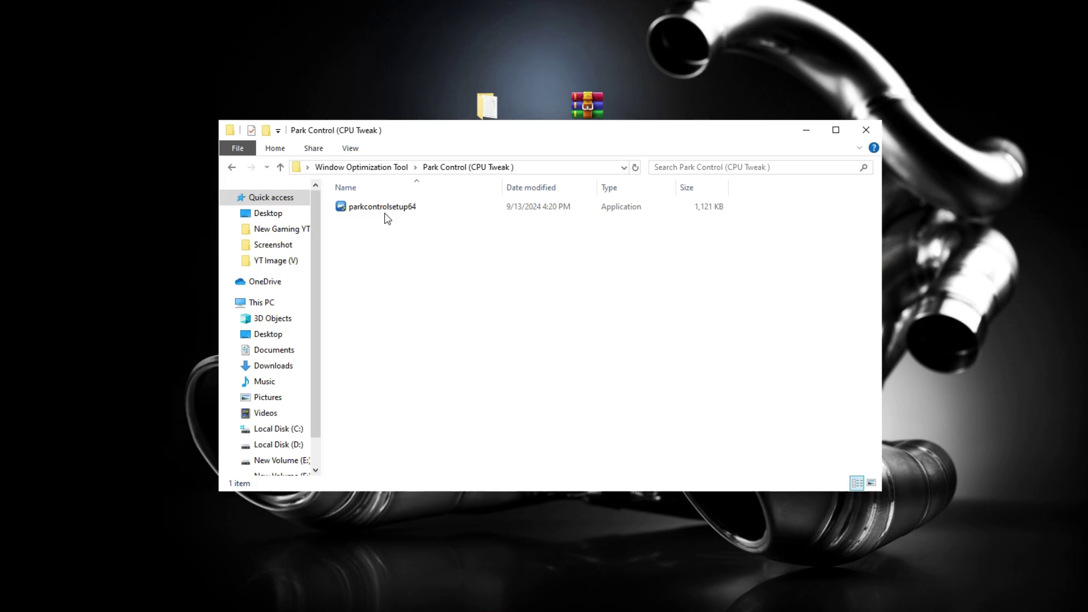
pyautogui.click(386, 208)
pyautogui.rightClick(380, 209)
pyautogui.click(434, 234)
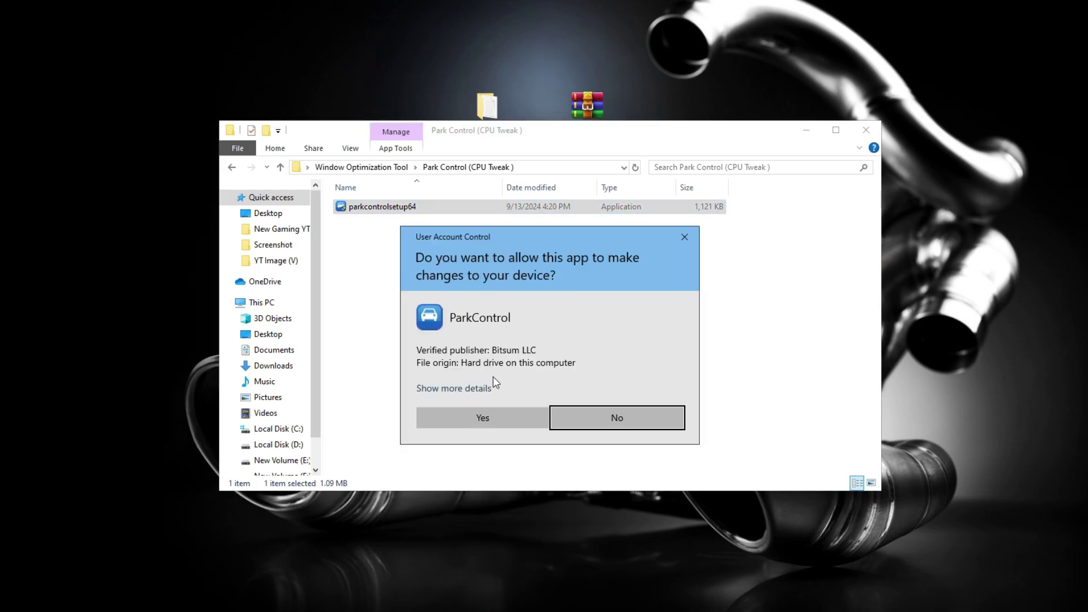
pyautogui.click(498, 416)
# Step: Install ParkControl with the default components into D:\ParkControl and launch it
pyautogui.click(546, 333)
pyautogui.click(618, 408)
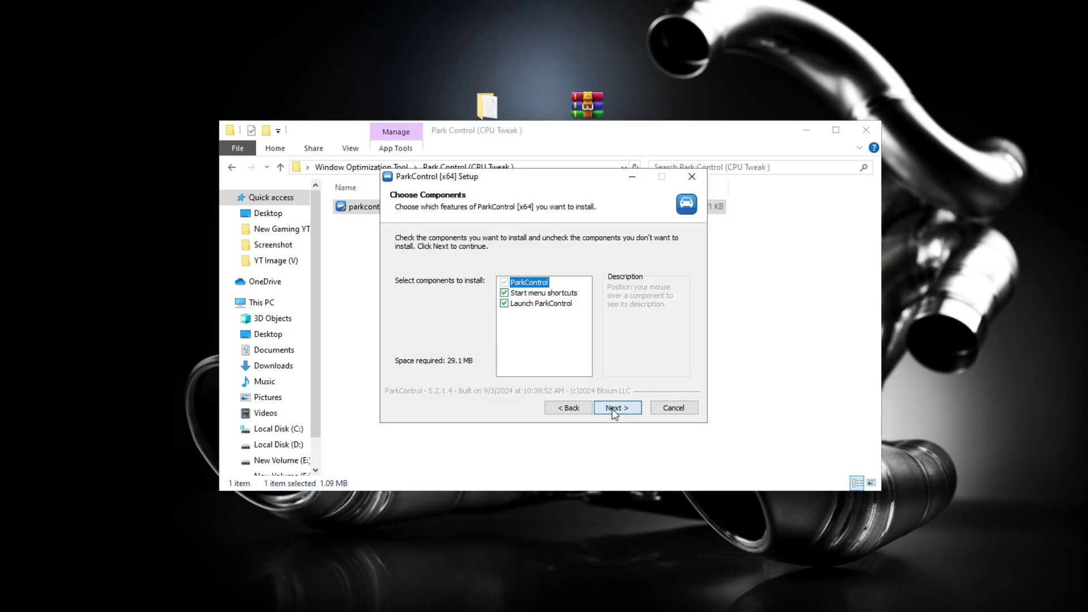
pyautogui.click(618, 408)
pyautogui.click(650, 330)
pyautogui.scroll(-5, 521, 335)
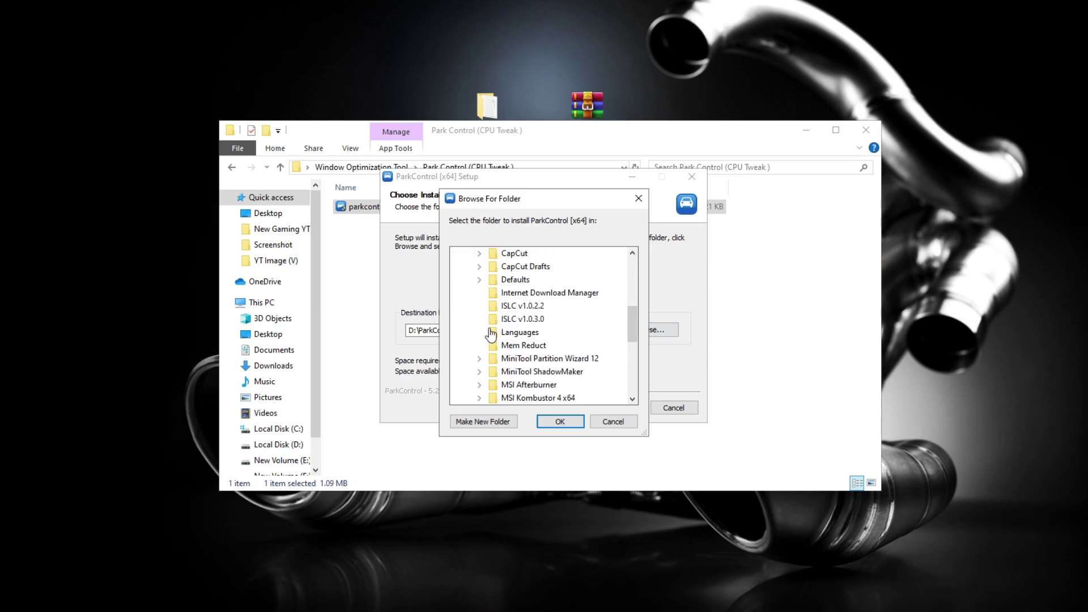
pyautogui.scroll(4, 536, 340)
pyautogui.click(513, 385)
pyautogui.click(561, 422)
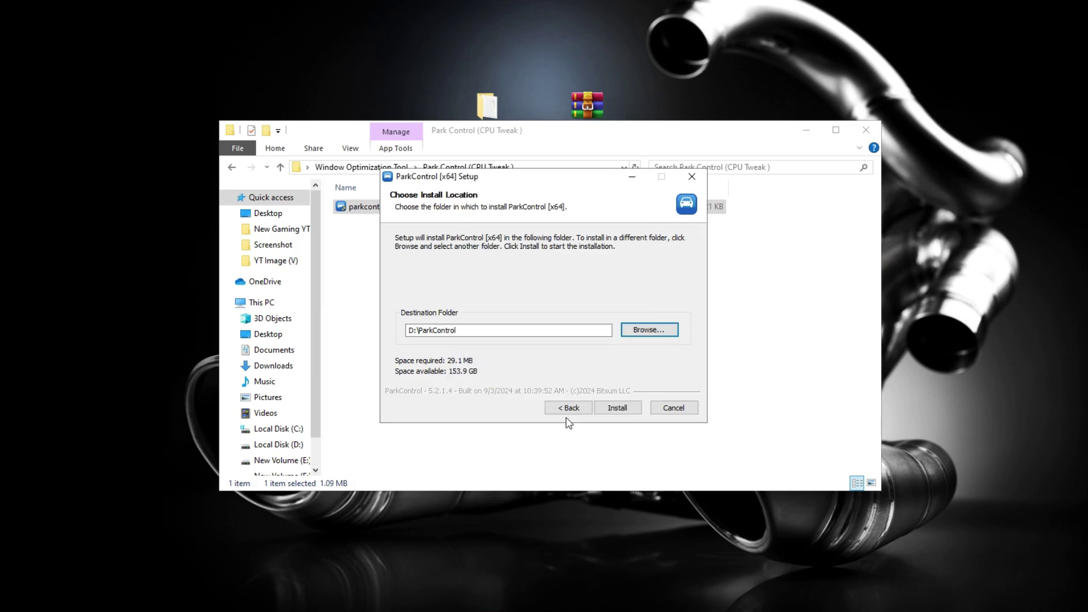
pyautogui.click(618, 408)
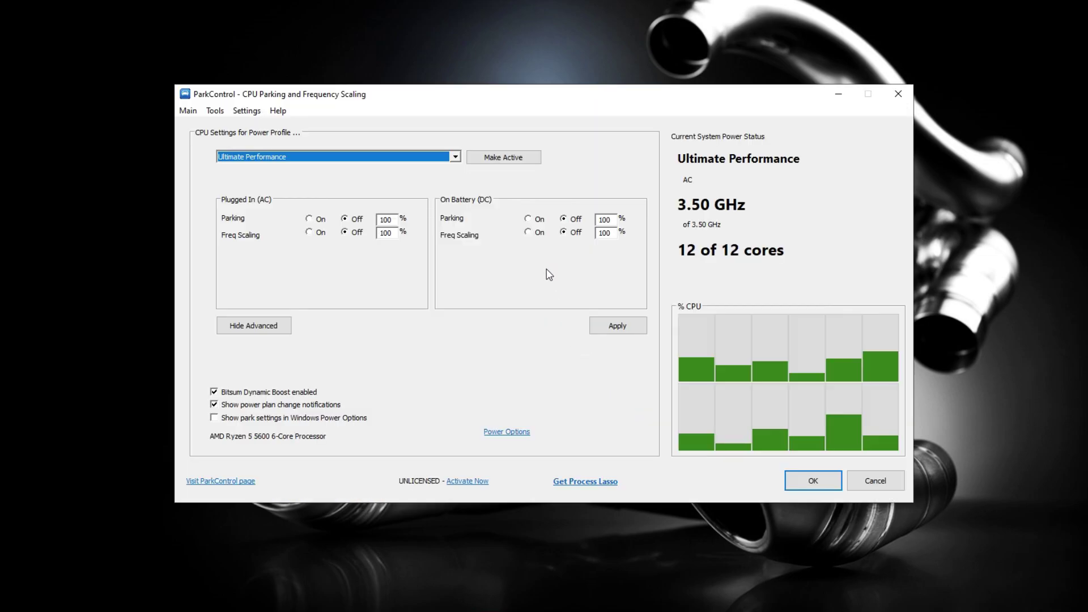
# Step: Make sure Parking and Freq Scaling are Off at 100% for both plugged-in and battery use in the Ultimate Performance profile
pyautogui.click(309, 232)
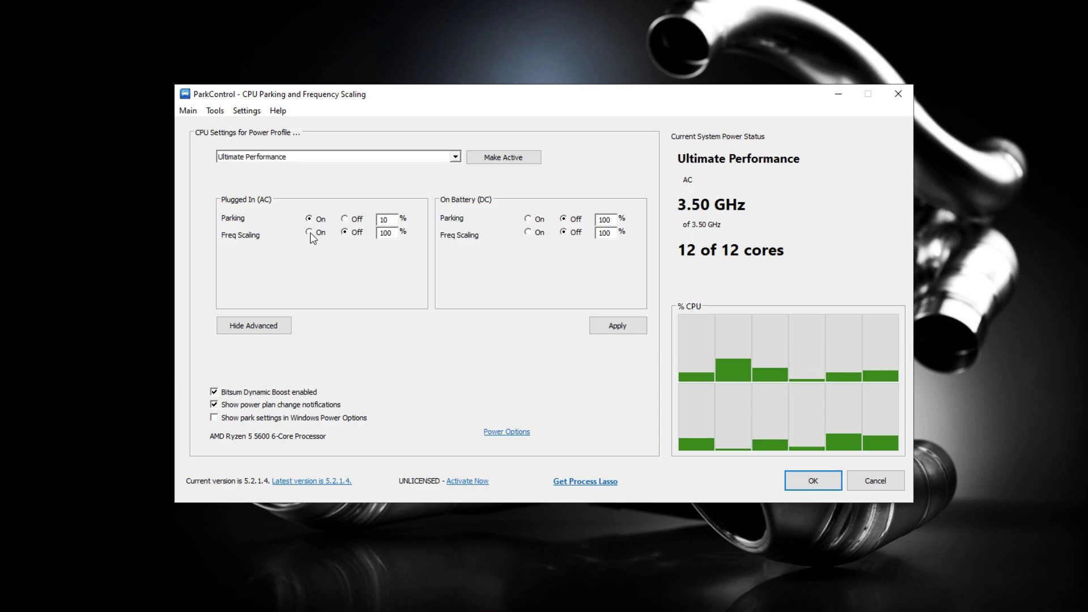
pyautogui.click(354, 235)
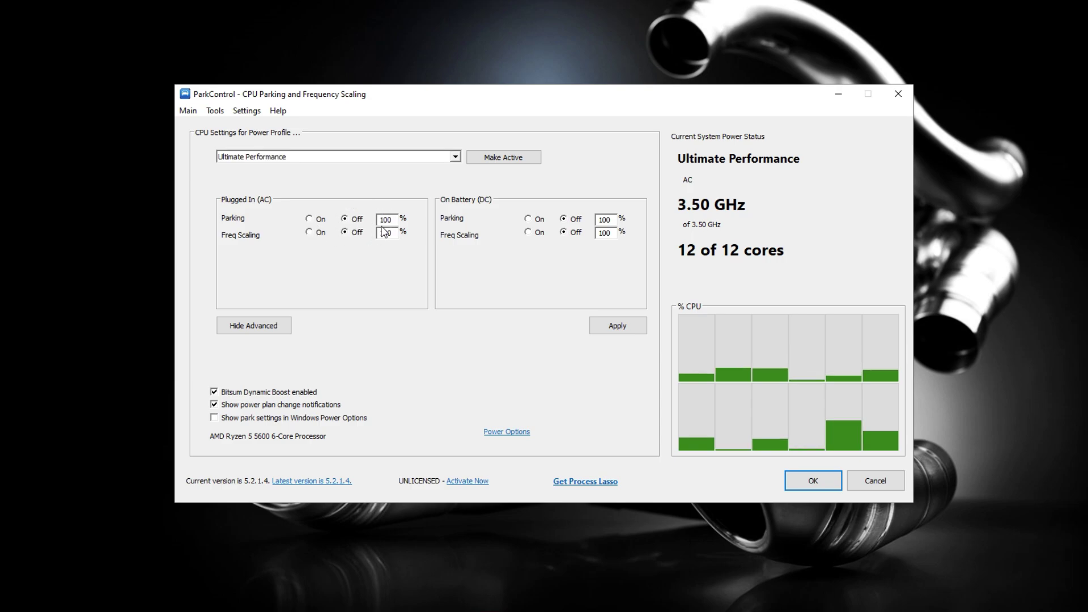
pyautogui.click(529, 232)
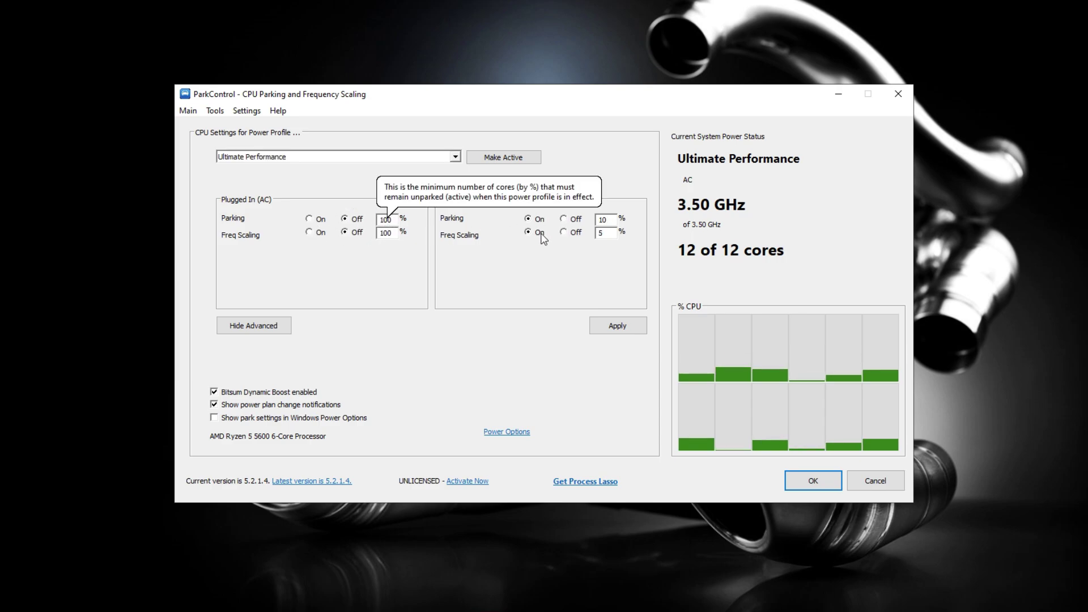
pyautogui.click(564, 233)
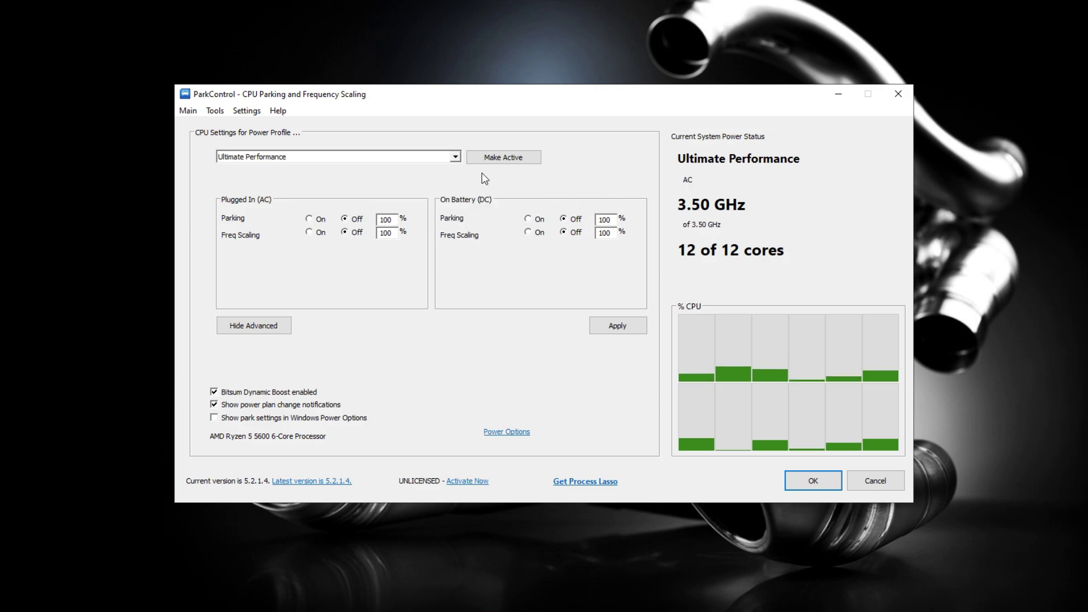
# Step: Switch to the High Performance Overlay profile, saving the pending changes, and try to make it active
pyautogui.click(456, 157)
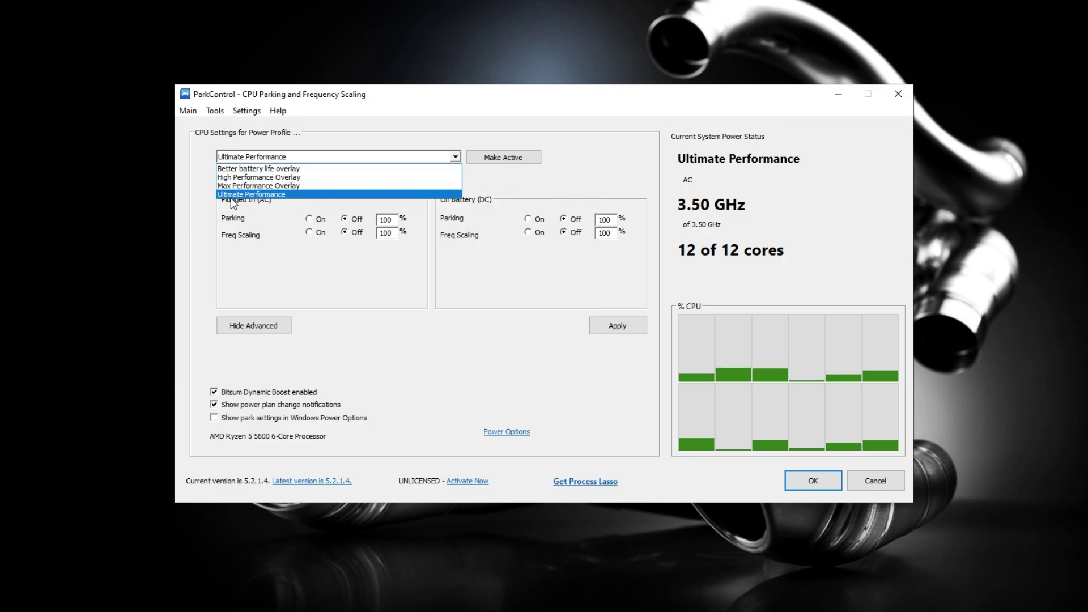
pyautogui.click(259, 178)
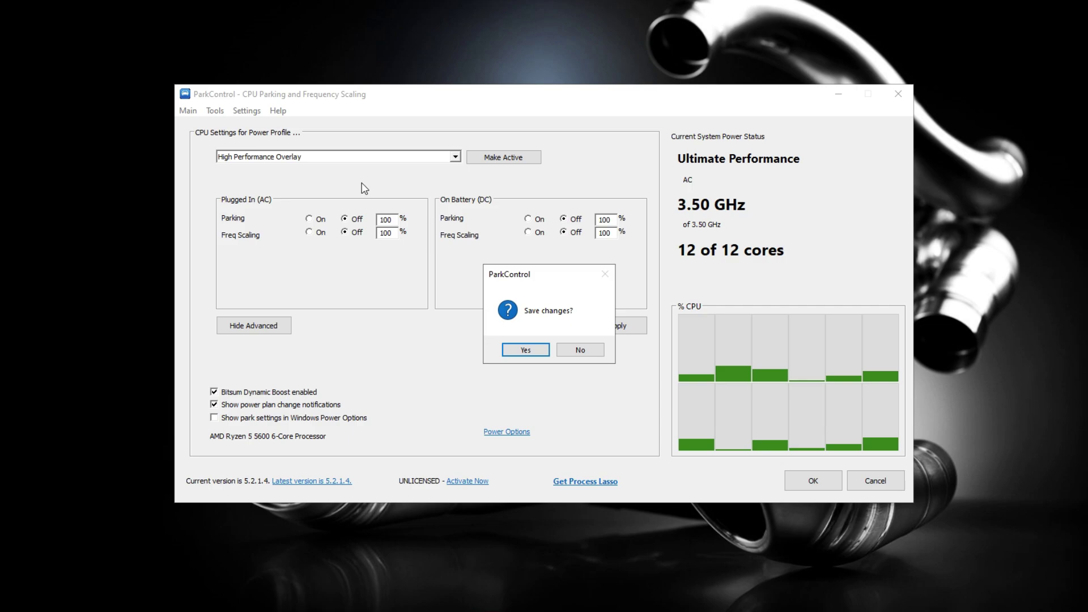
pyautogui.click(529, 347)
pyautogui.click(508, 159)
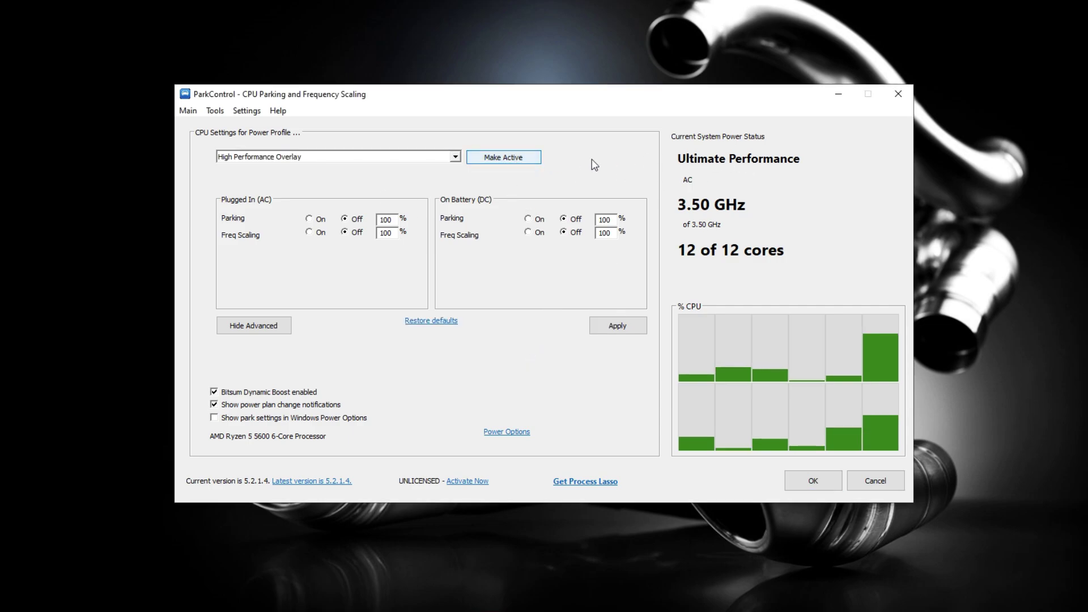
# Step: Select the Ultimate Performance power profile again and make it active
pyautogui.click(455, 157)
pyautogui.click(296, 193)
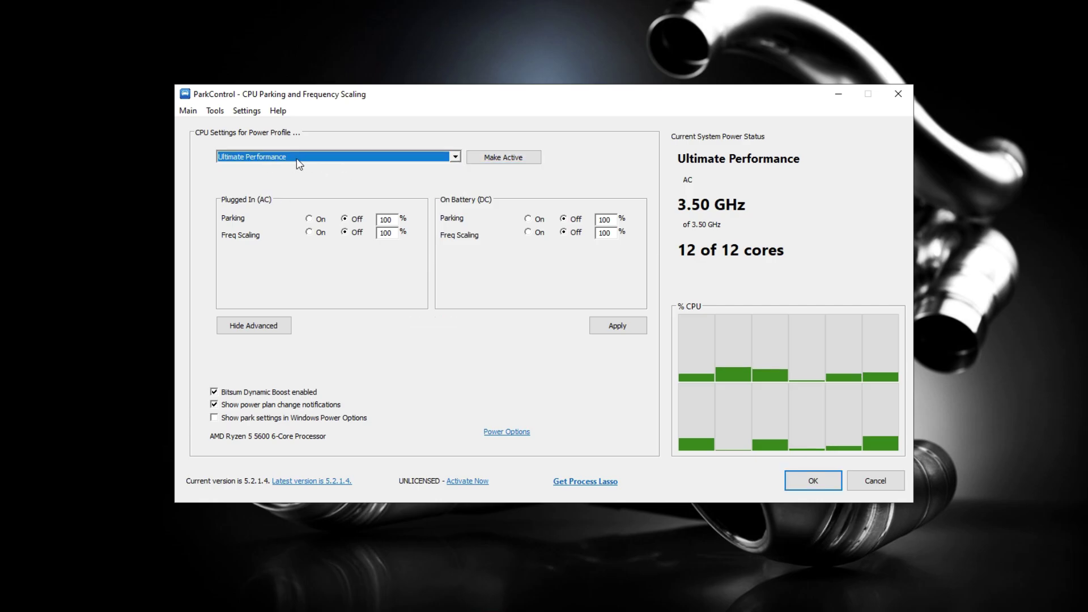
pyautogui.click(506, 158)
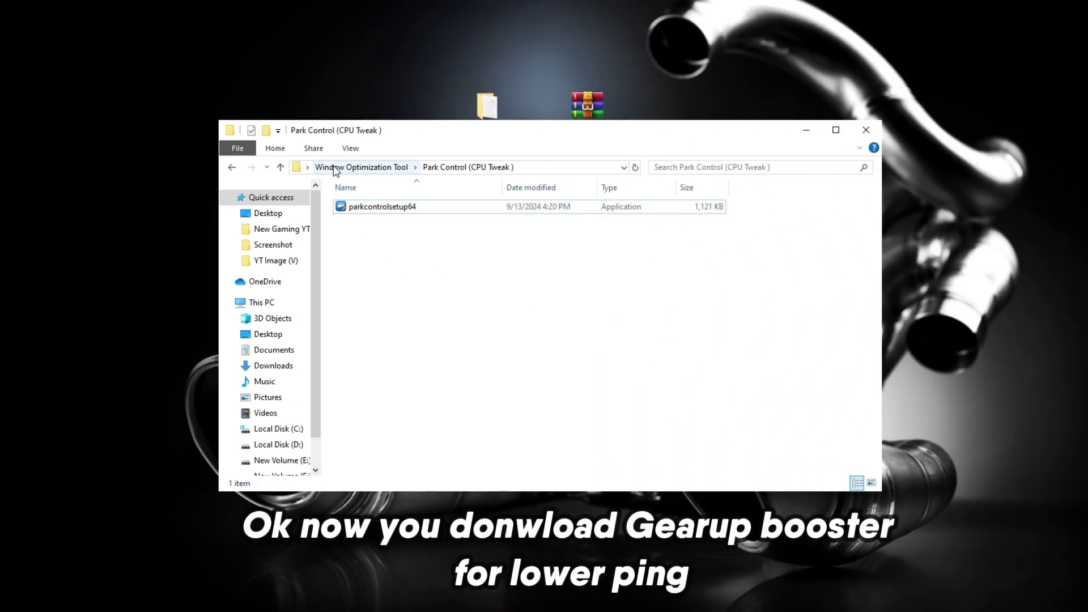
# Step: Go back to the Window Optimization Tool folder and open the LOWER YOUR PING (GEARUPBOOSTER FREE) text document
pyautogui.click(335, 168)
pyautogui.click(392, 237)
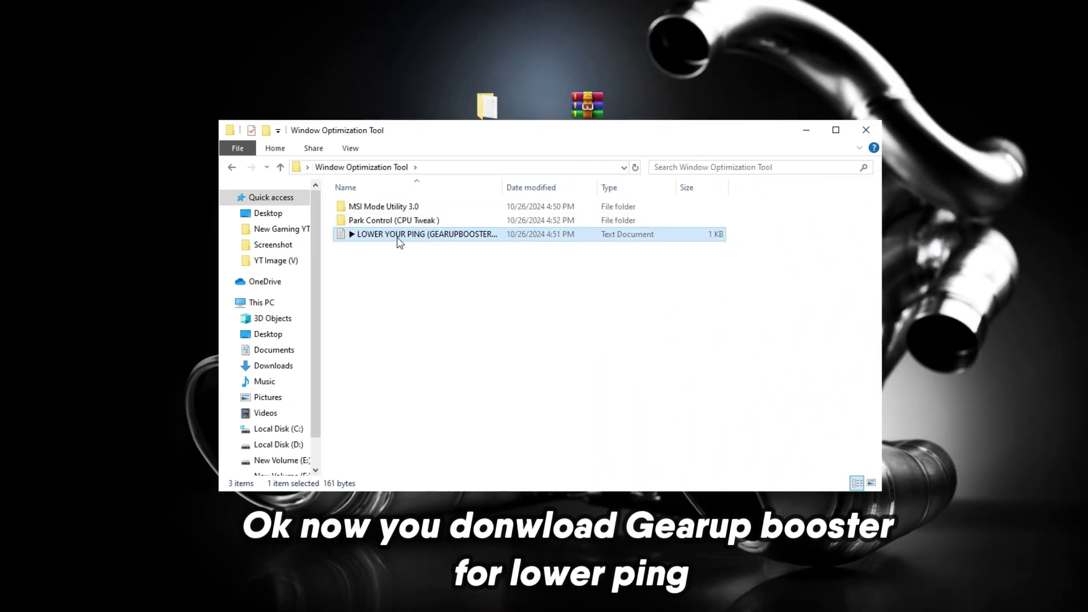
pyautogui.rightClick(399, 241)
pyautogui.click(419, 247)
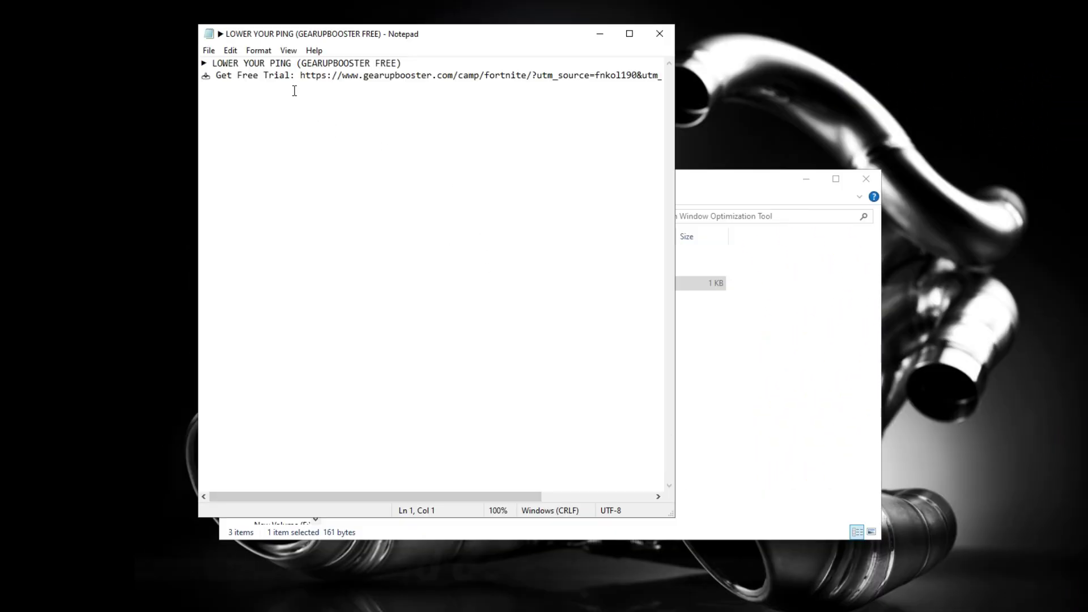
# Step: Copy the full gearupbooster.com free trial link from the text document and close the document and its folder
pyautogui.moveTo(299, 75); pyautogui.dragTo(695, 77)
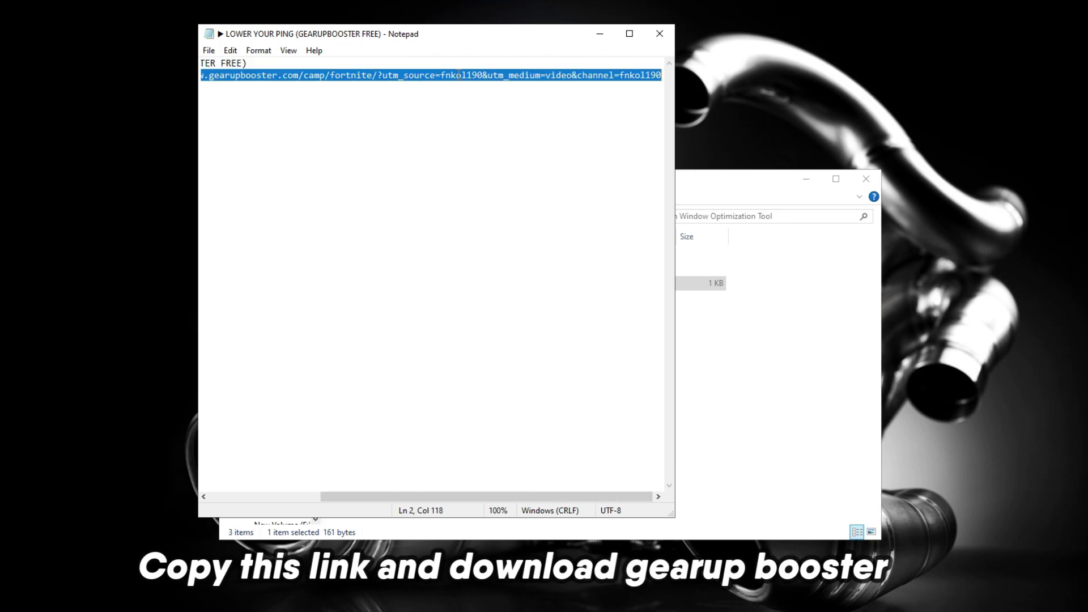
pyautogui.rightClick(555, 73)
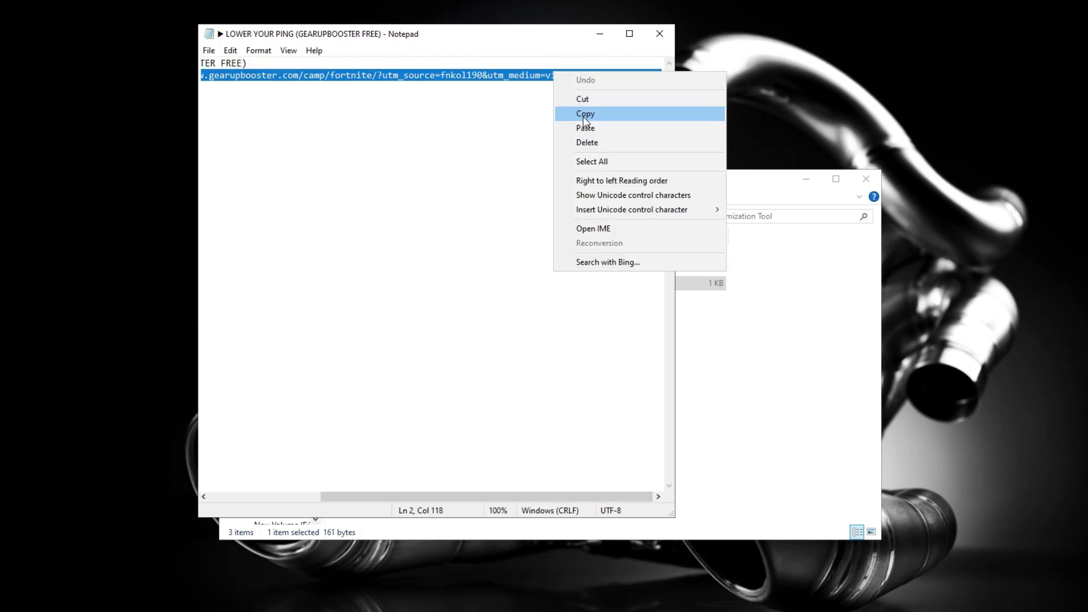
pyautogui.click(510, 124)
pyautogui.click(660, 34)
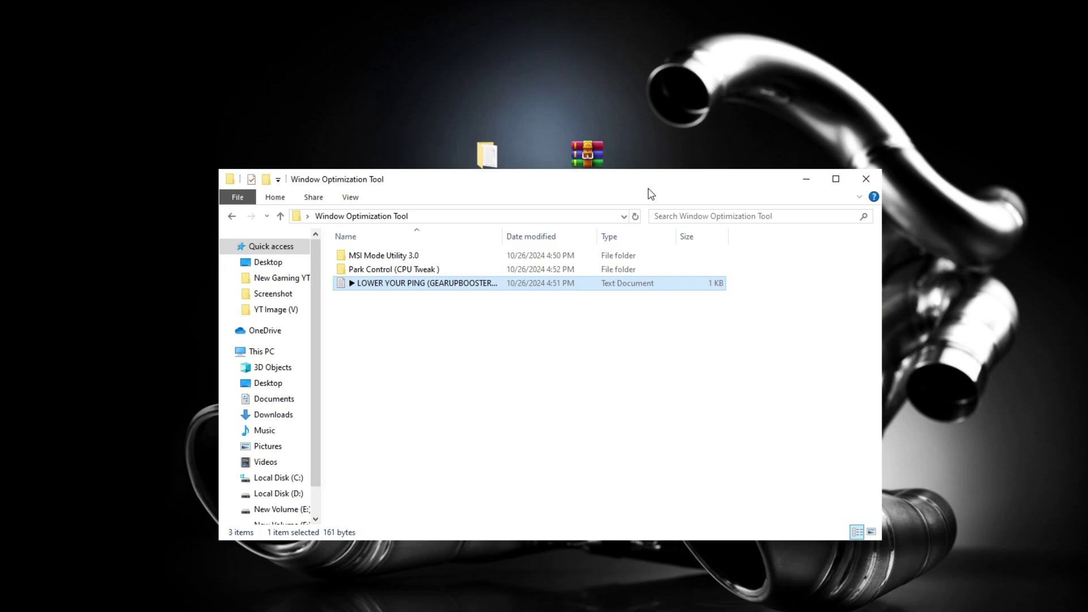
pyautogui.click(744, 282)
pyautogui.click(867, 180)
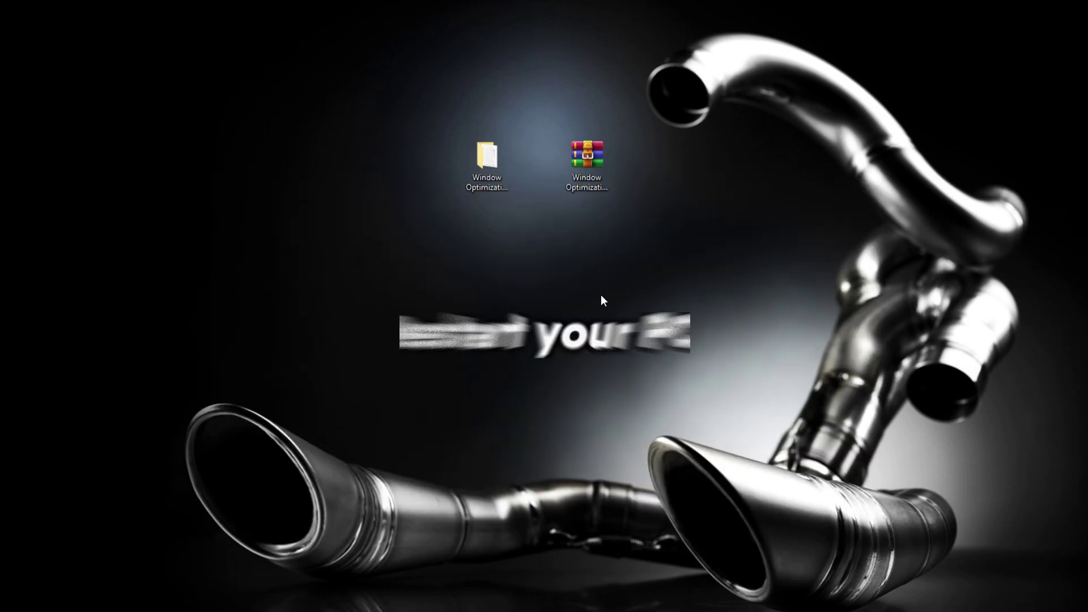